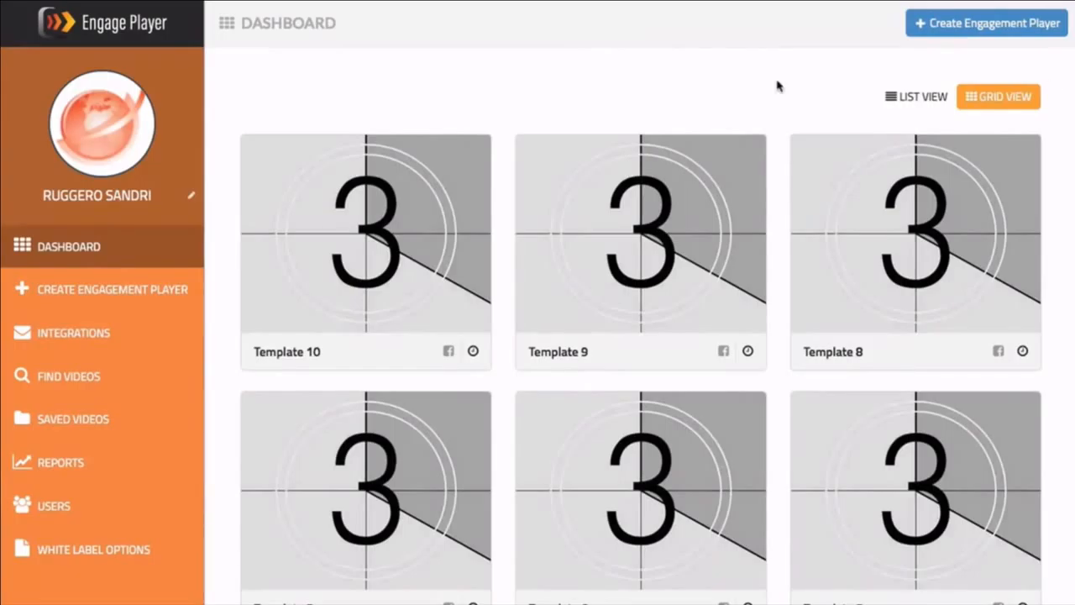
Compare the dashboard's list and grid views and examine the actions available for Template 10.
click(921, 99)
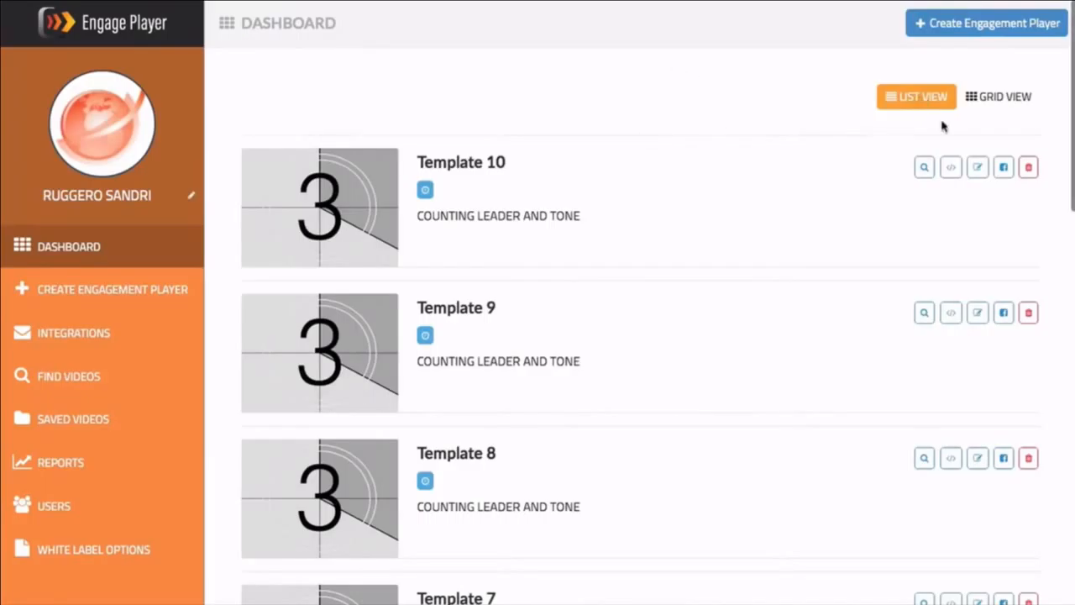
click(988, 106)
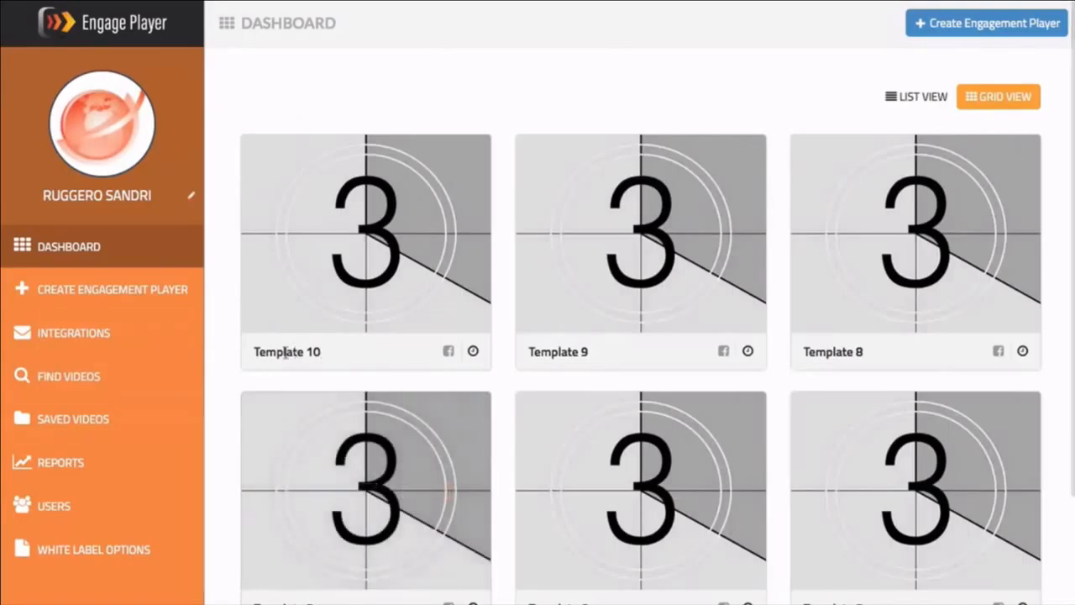
mouse_move(307, 271)
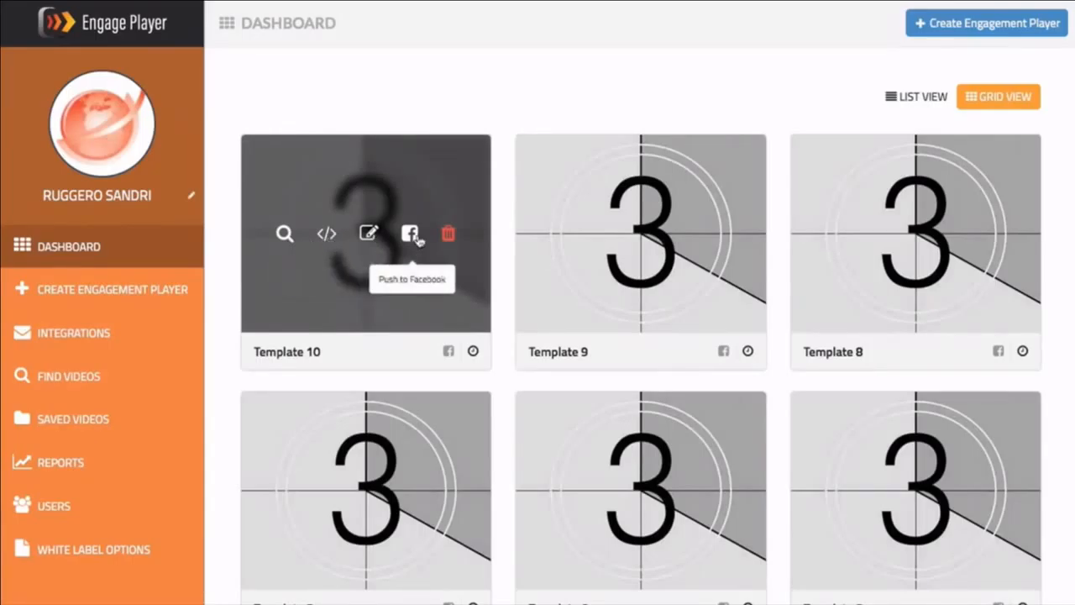
scroll(417, 241, down, 1)
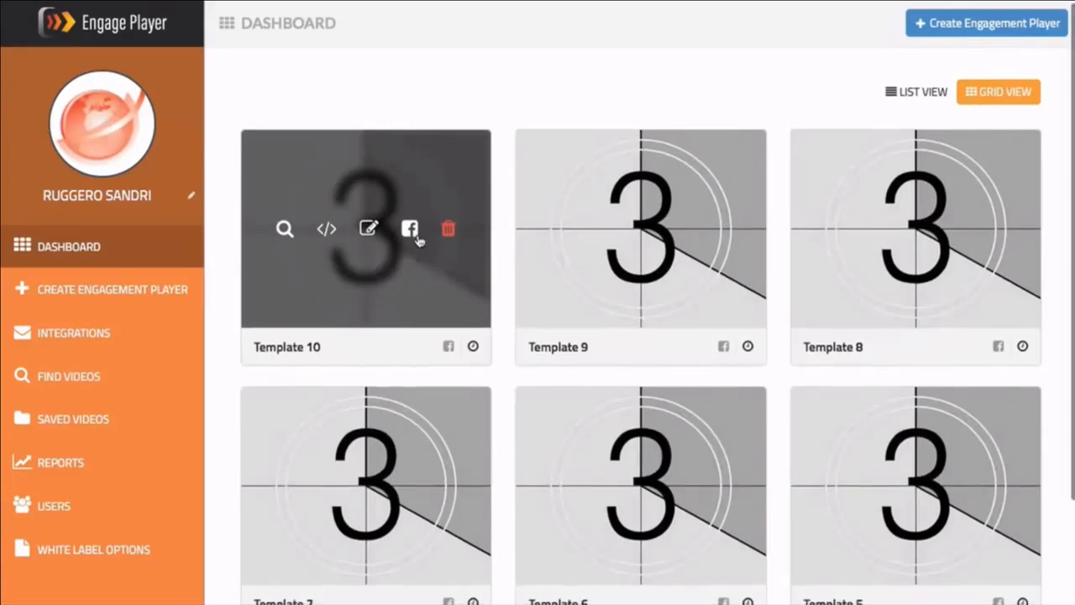
scroll(418, 241, up, 1)
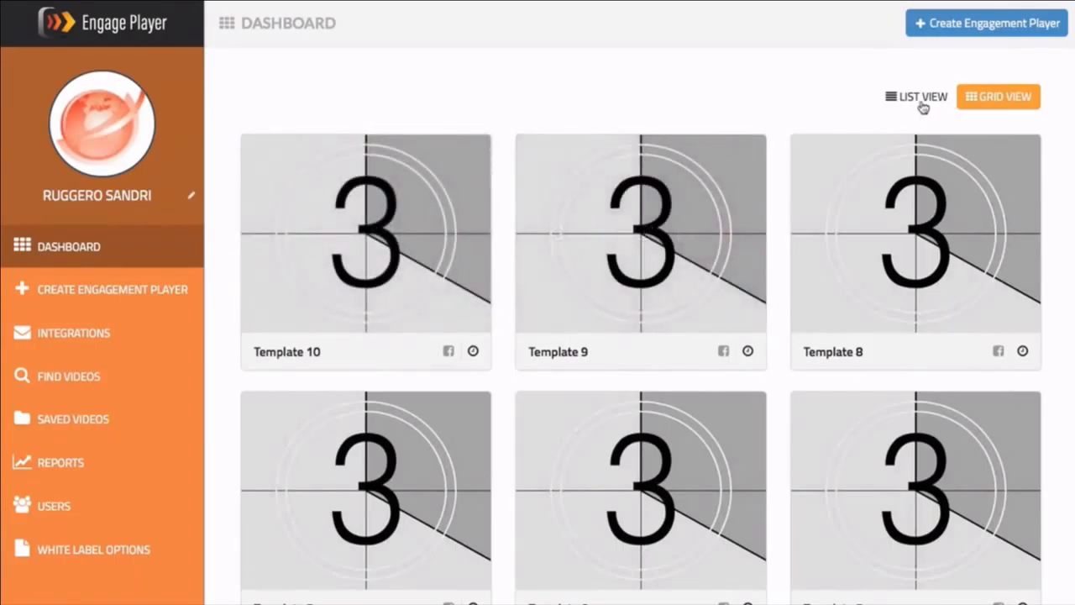
click(921, 100)
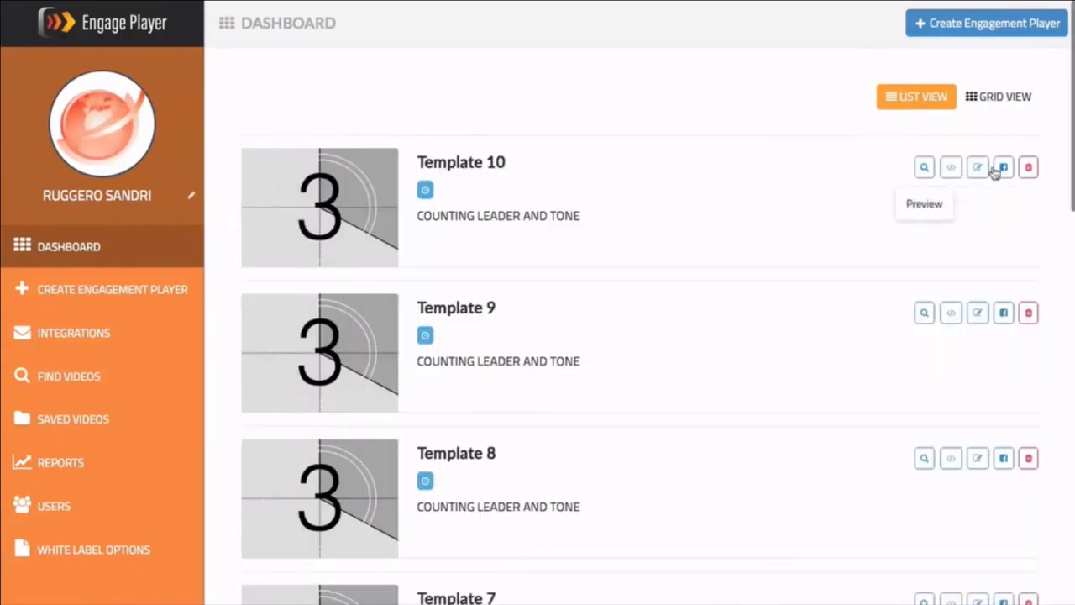
click(1000, 97)
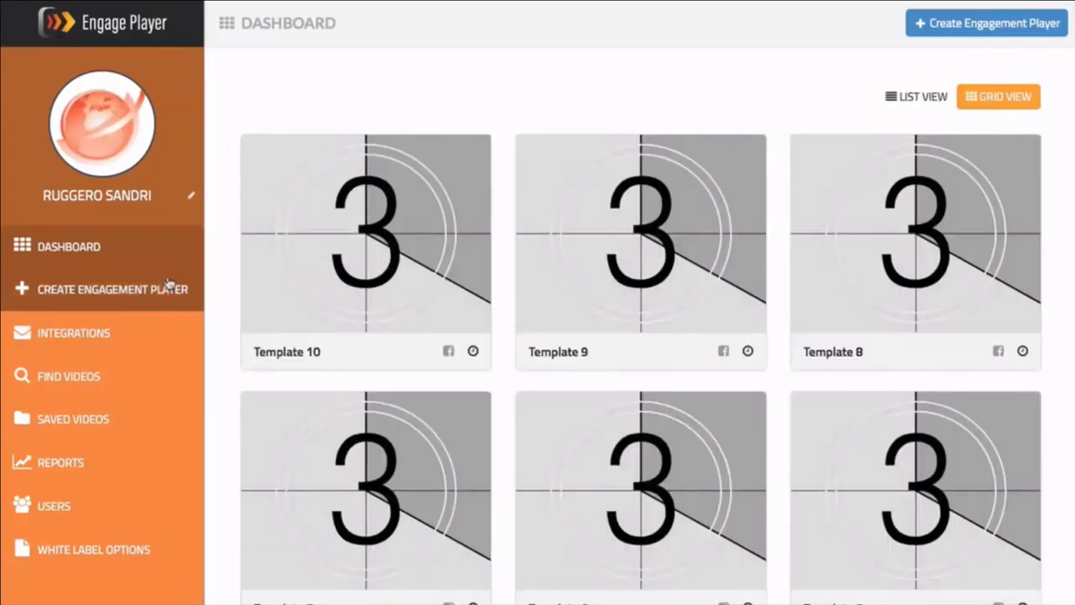
Add an Aweber autoresponder connection named "My Aweber" to the integrations.
click(109, 342)
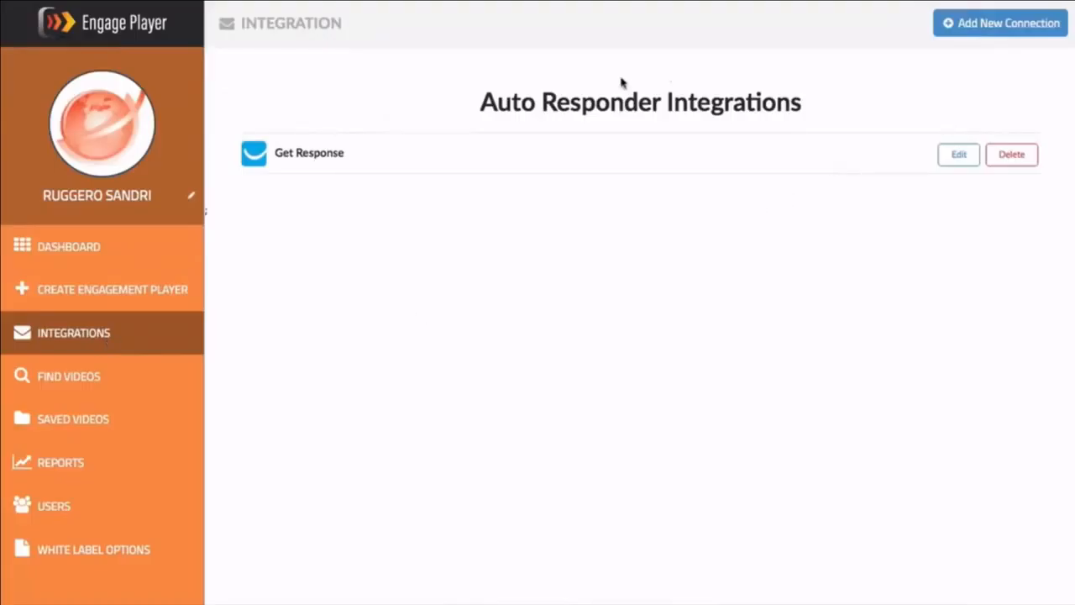
click(978, 30)
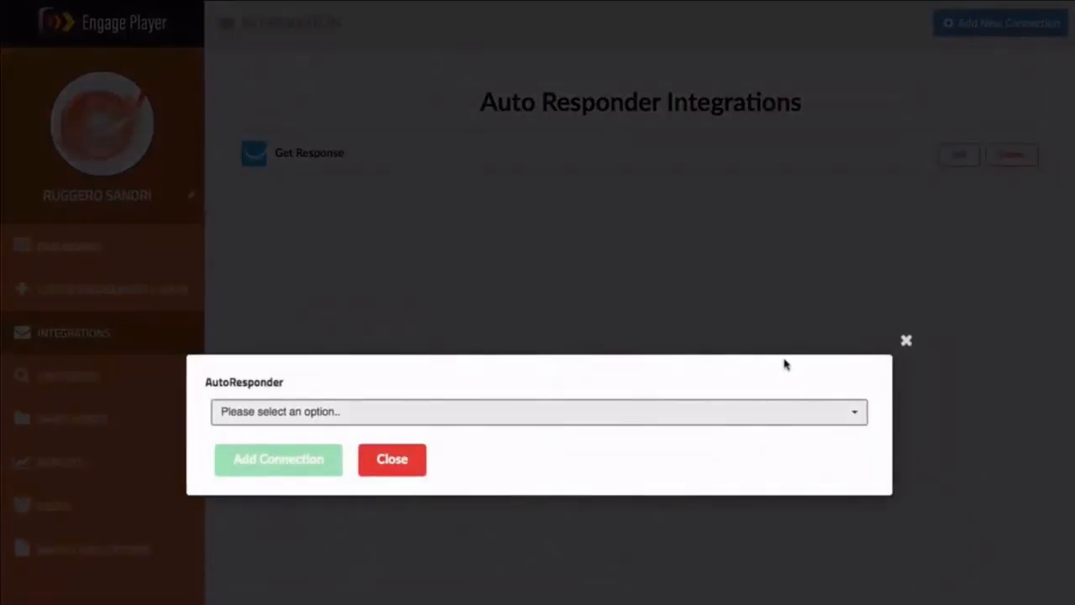
scroll(741, 415, down, 2)
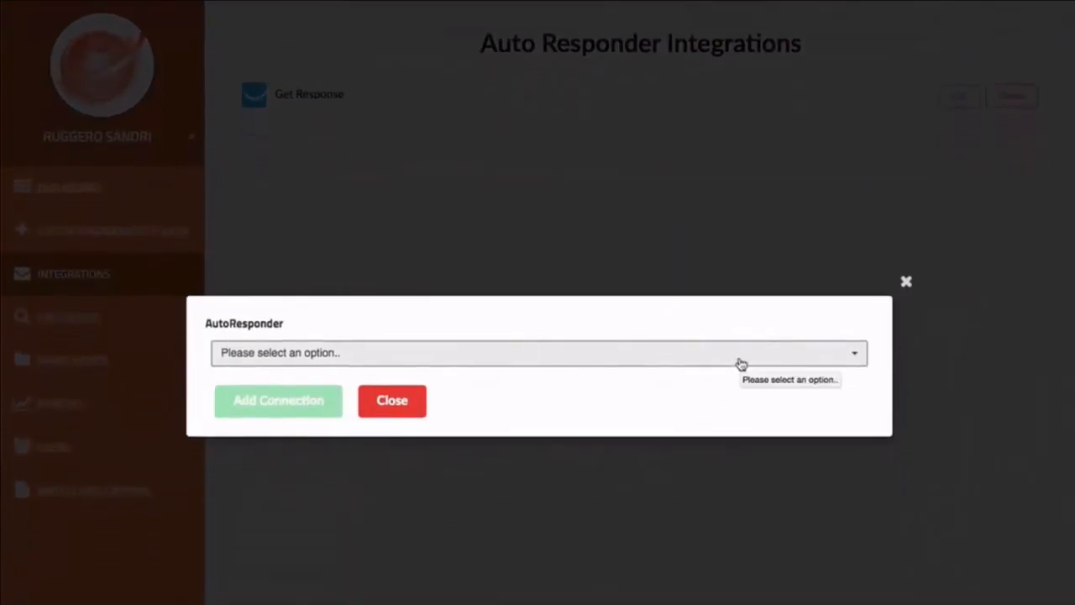
click(741, 353)
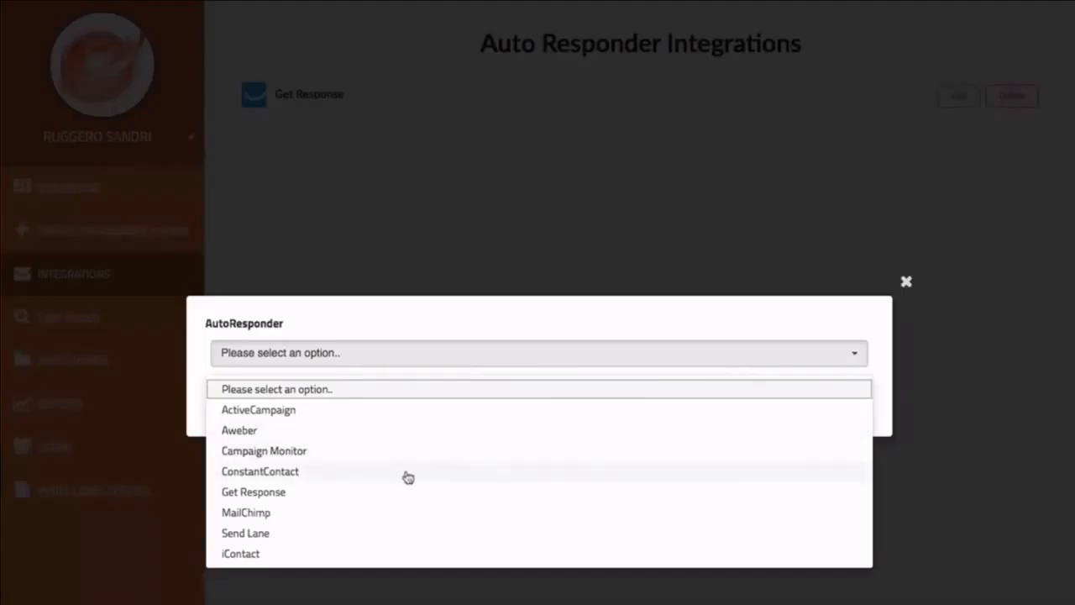
click(402, 434)
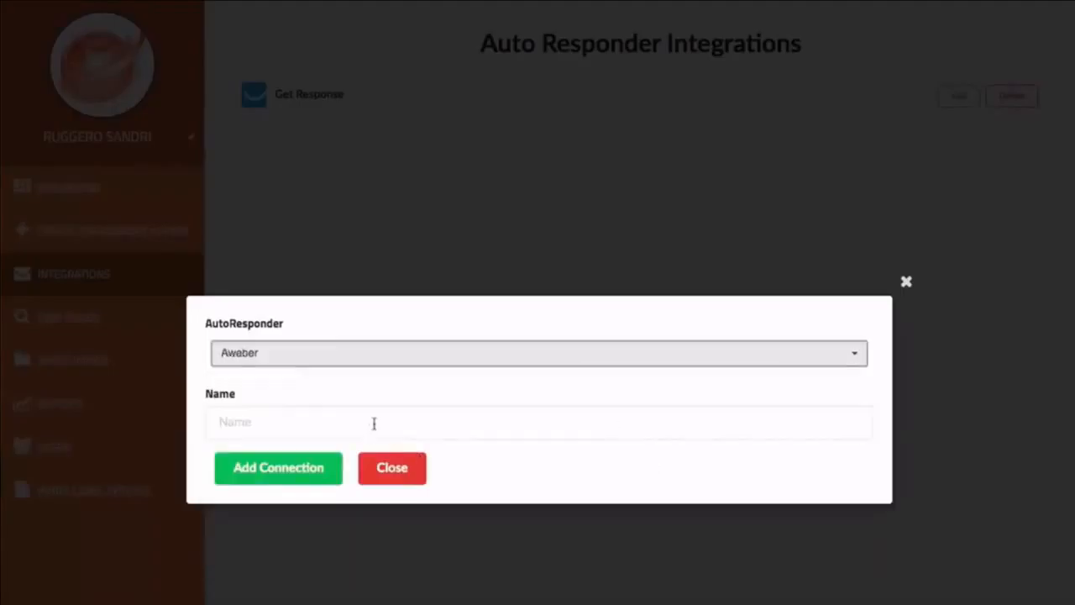
click(374, 424)
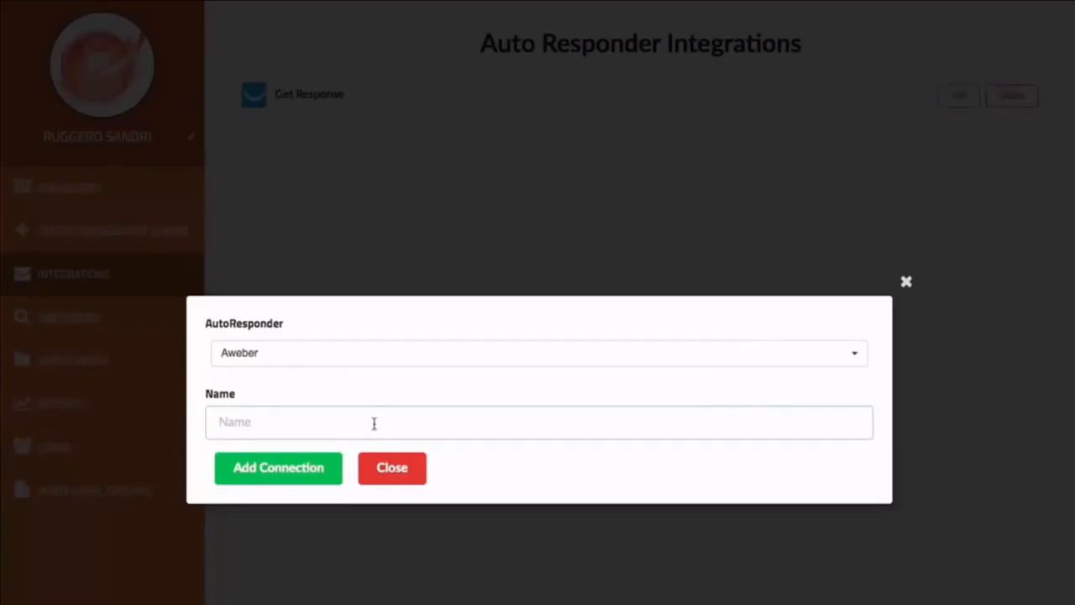
text(My Aweb)
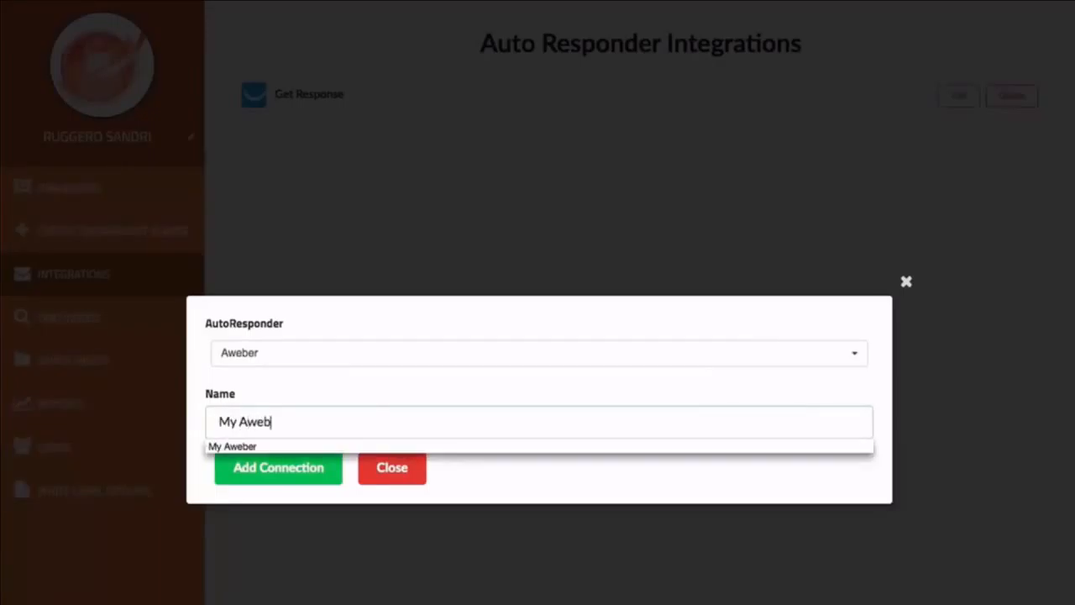
text(er)
click(312, 471)
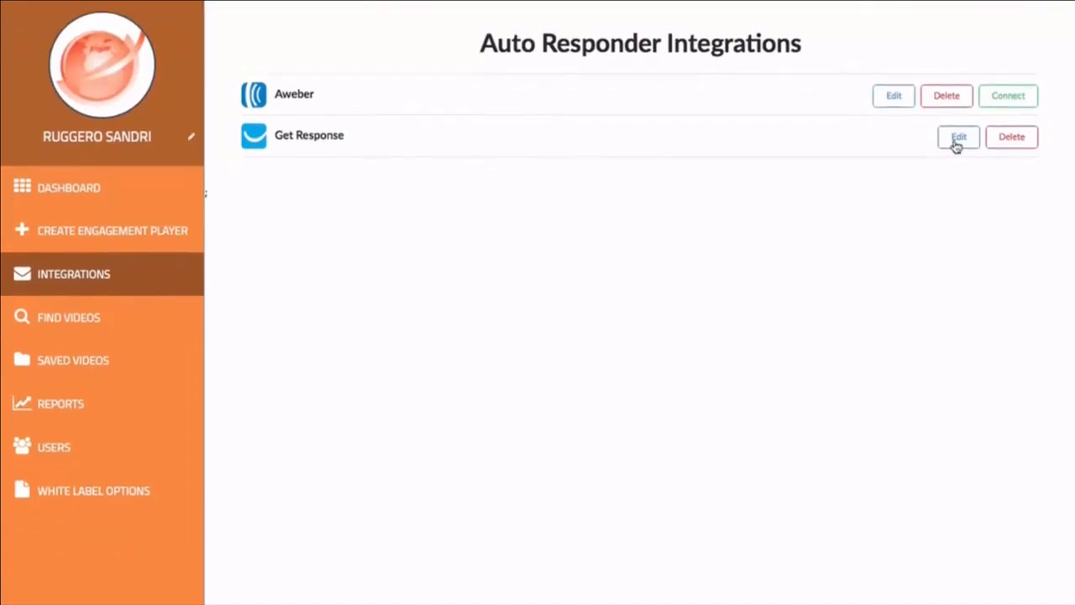
Review the Get Response connection's settings, close them unchanged, and open the reports page.
click(956, 205)
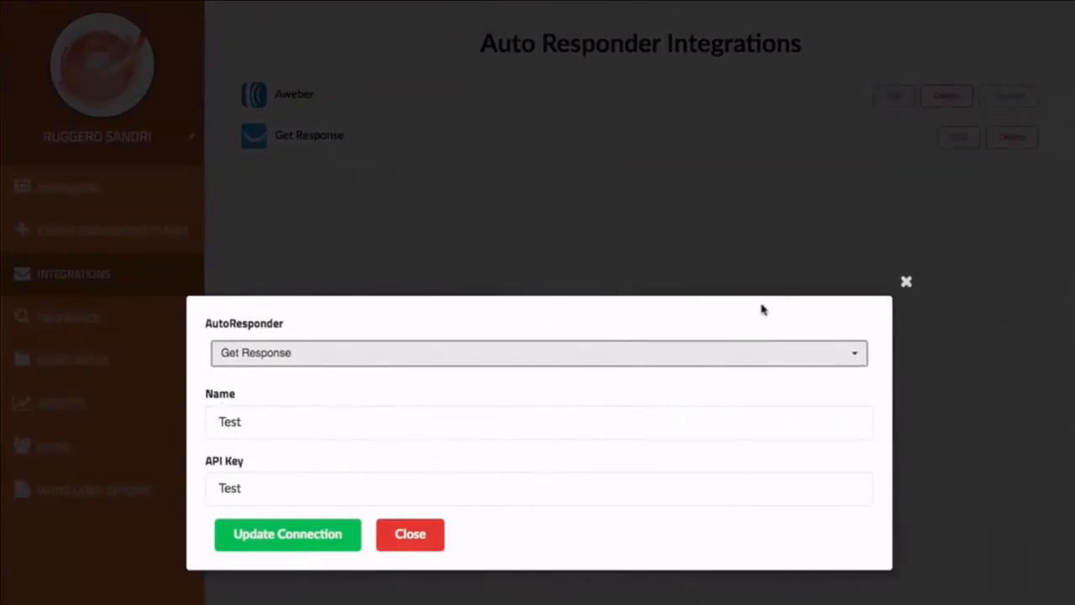
click(906, 284)
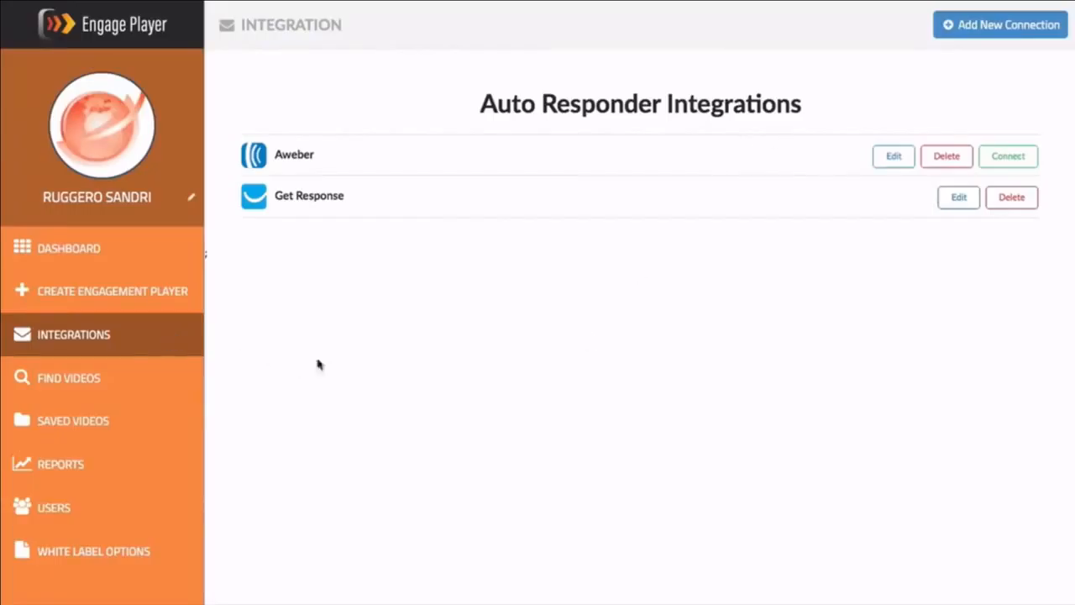
click(113, 468)
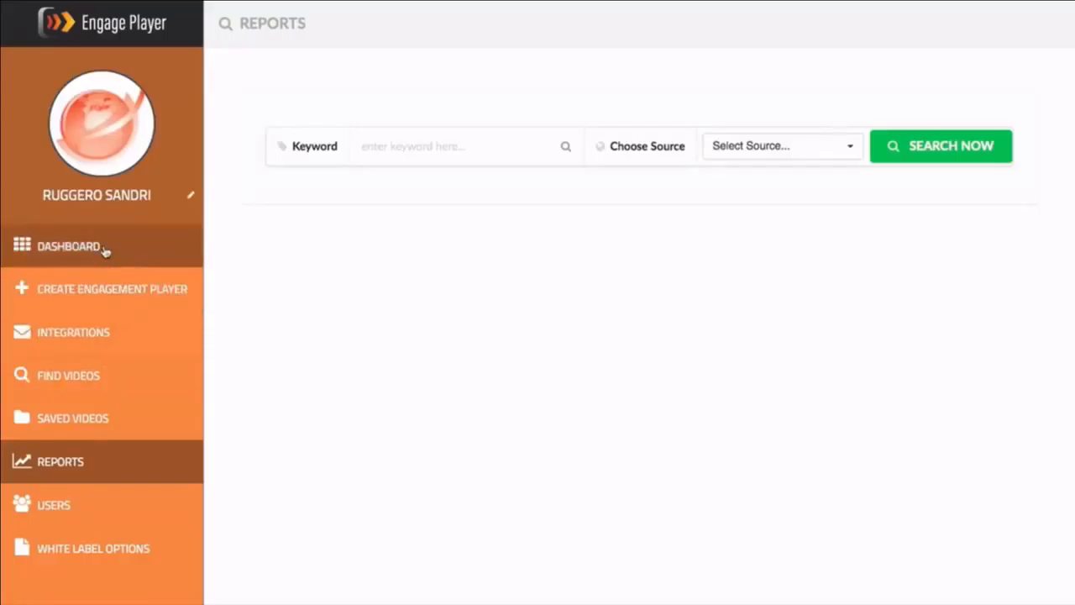
Search YouTube for "Marketing" videos and open player creation for the Steve Jobs marketing strategy video.
click(95, 386)
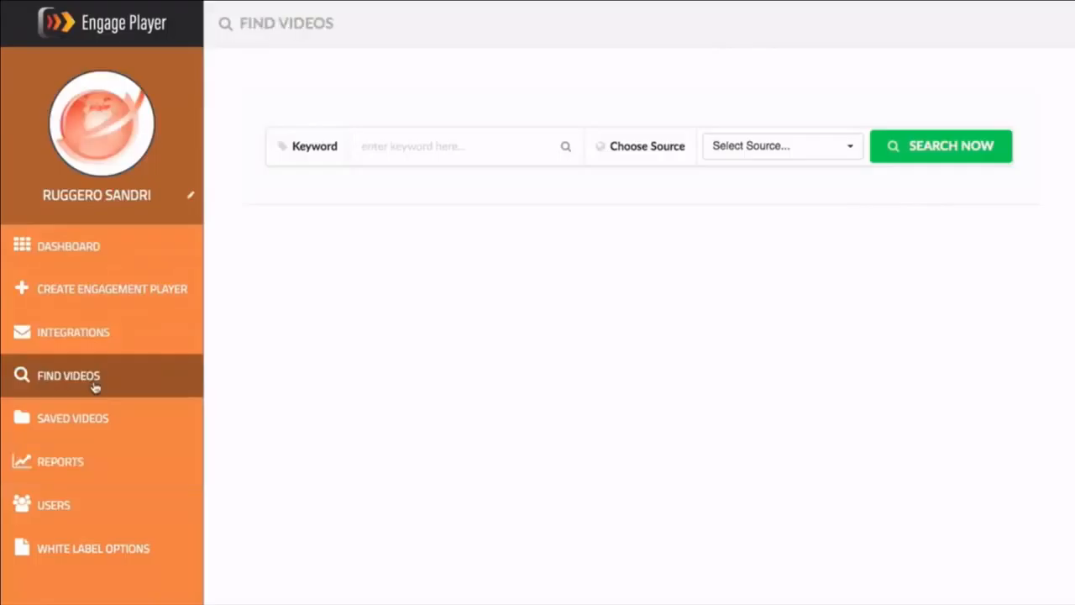
click(742, 148)
click(705, 202)
click(478, 145)
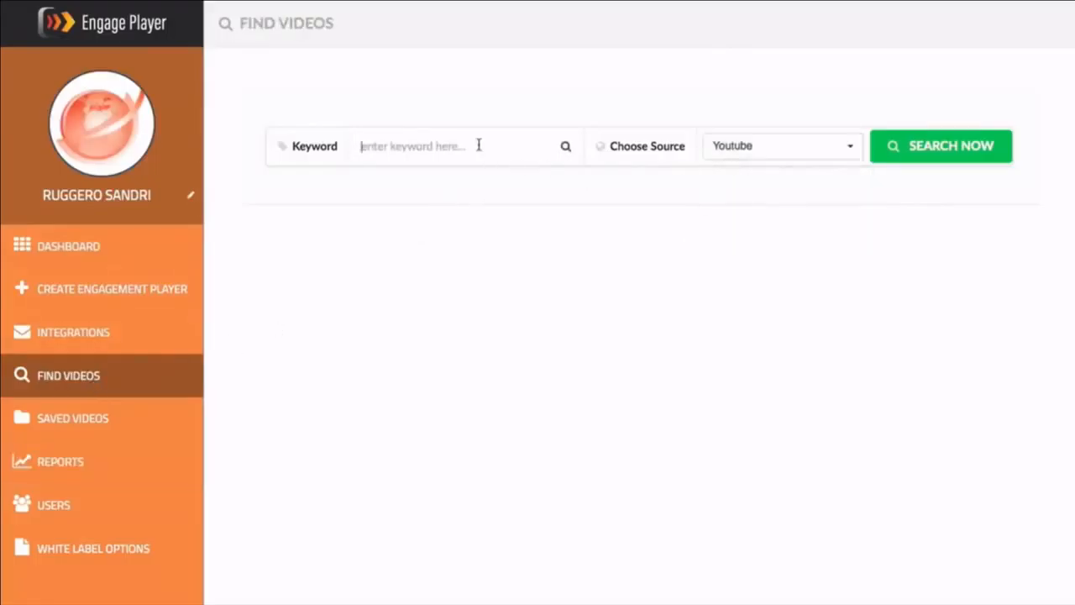
text(Marke)
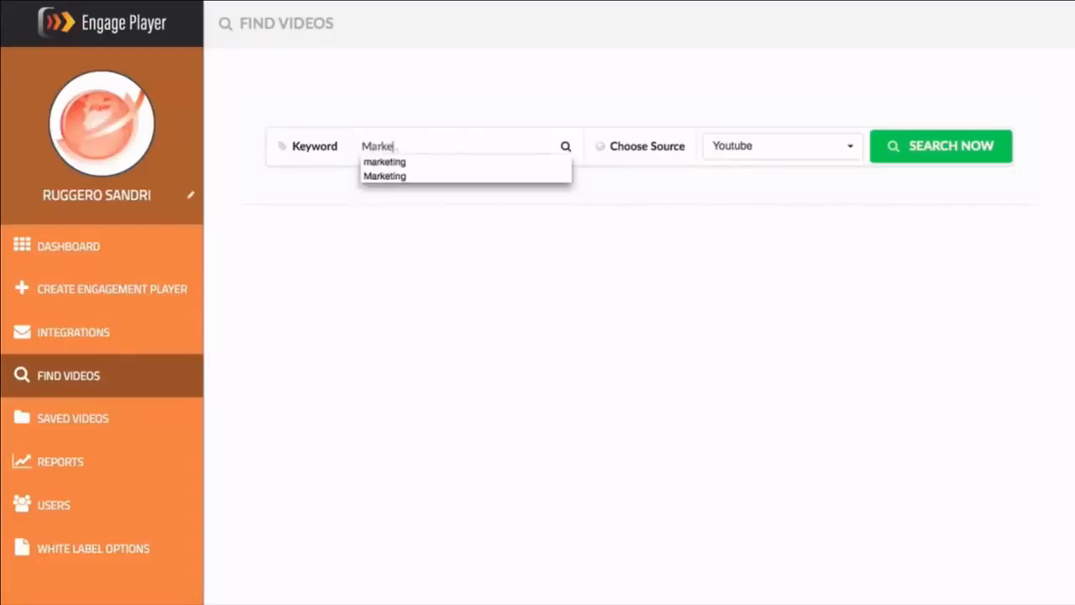
text(ting)
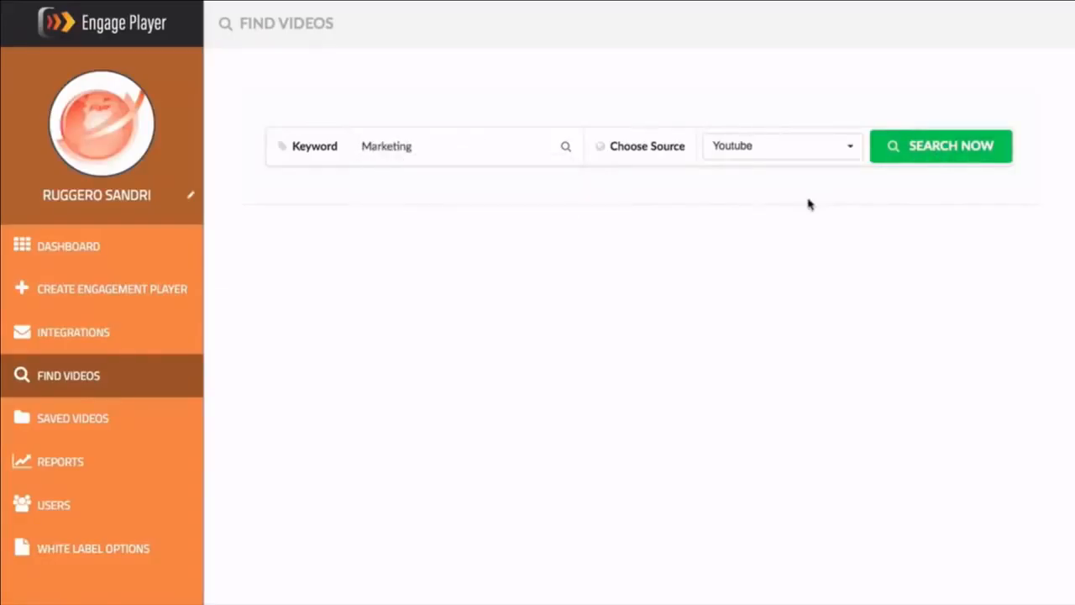
scroll(569, 345, down, 5)
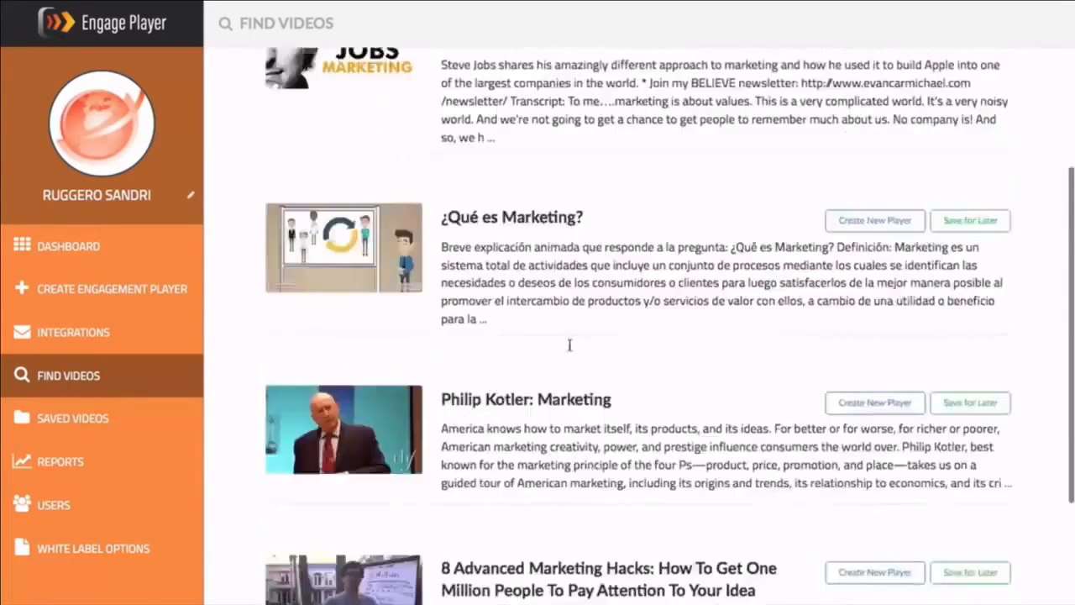
scroll(569, 345, up, 3)
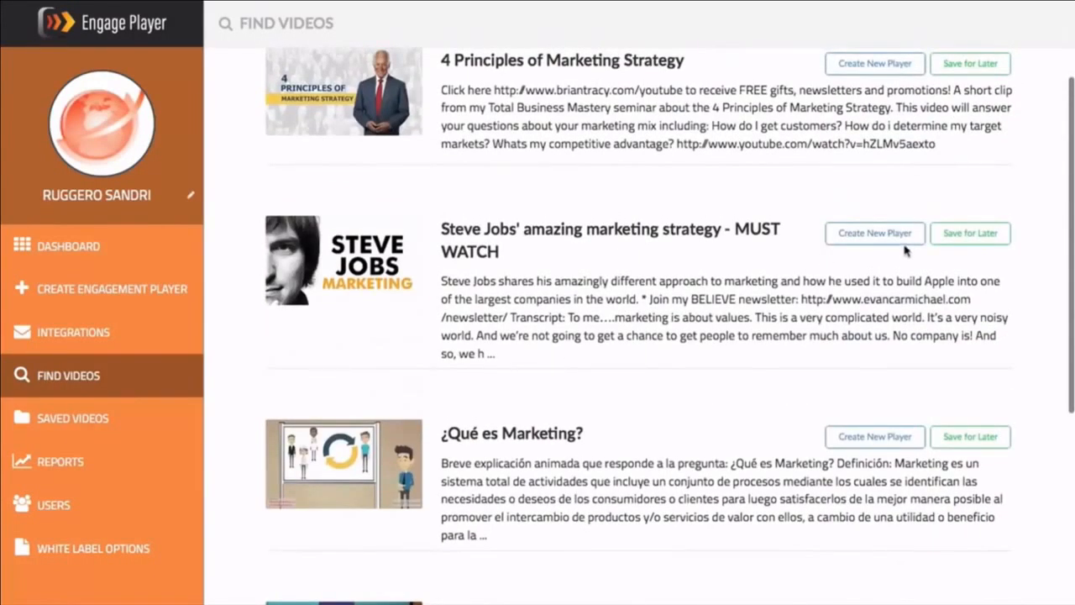
click(846, 241)
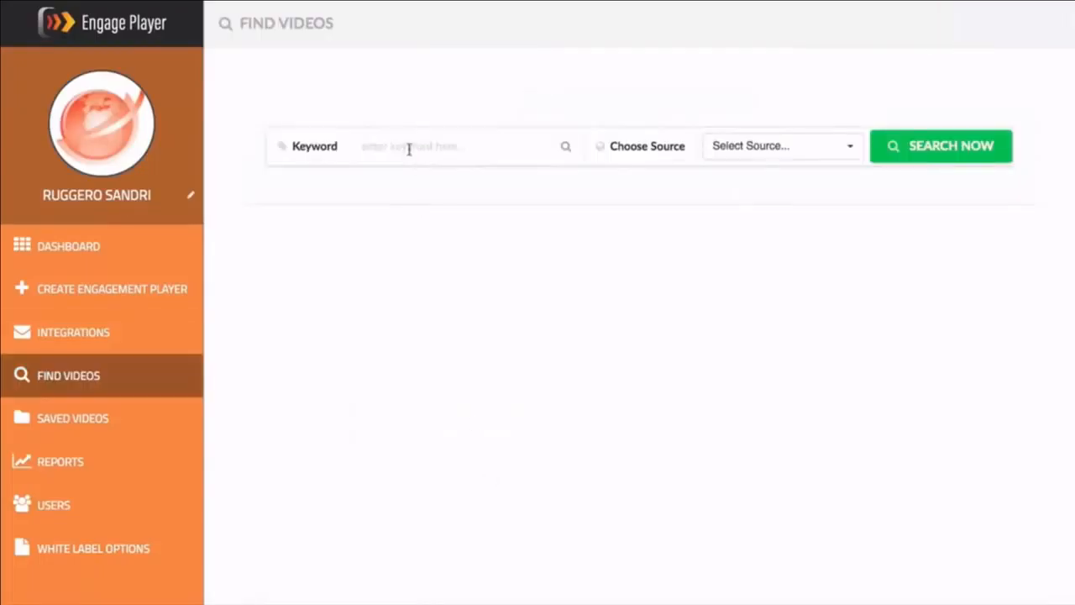
Search YouTube for "marketing", save "4 Principles of Marketing Strategy" for later, and open the saved videos.
click(408, 146)
click(410, 163)
click(843, 151)
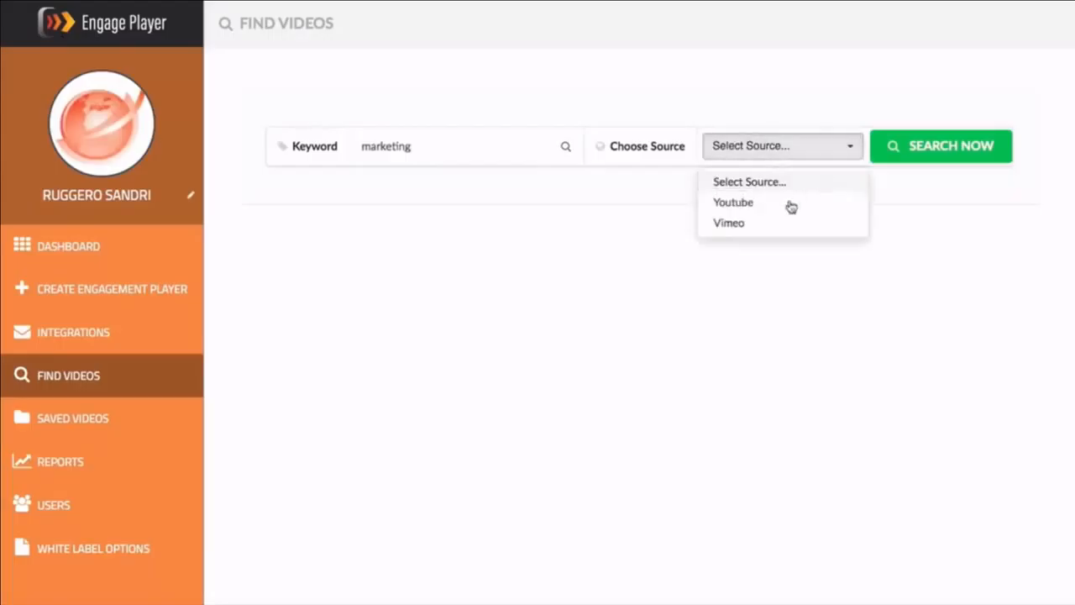
click(789, 203)
click(910, 149)
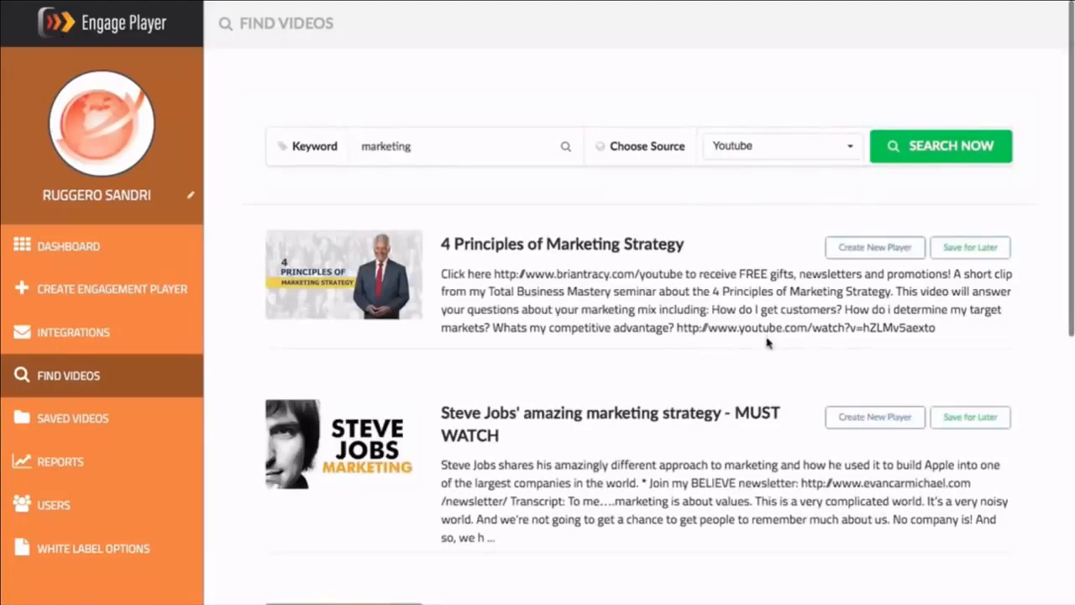
click(970, 248)
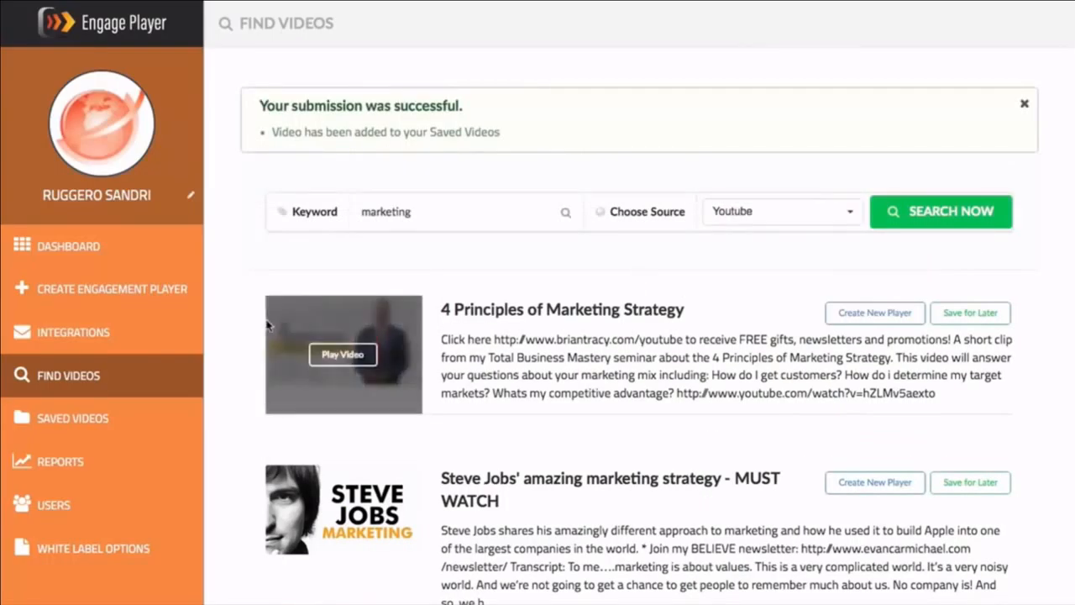
click(91, 427)
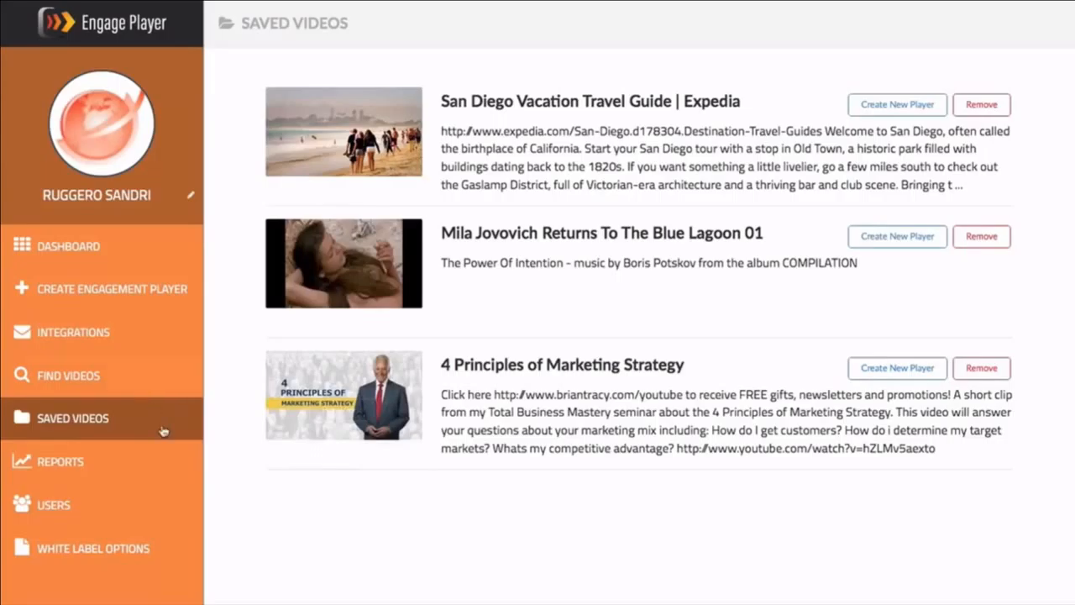
Open the Facebook publishing page for Template 10, review its tab options, and return to the dashboard.
click(92, 250)
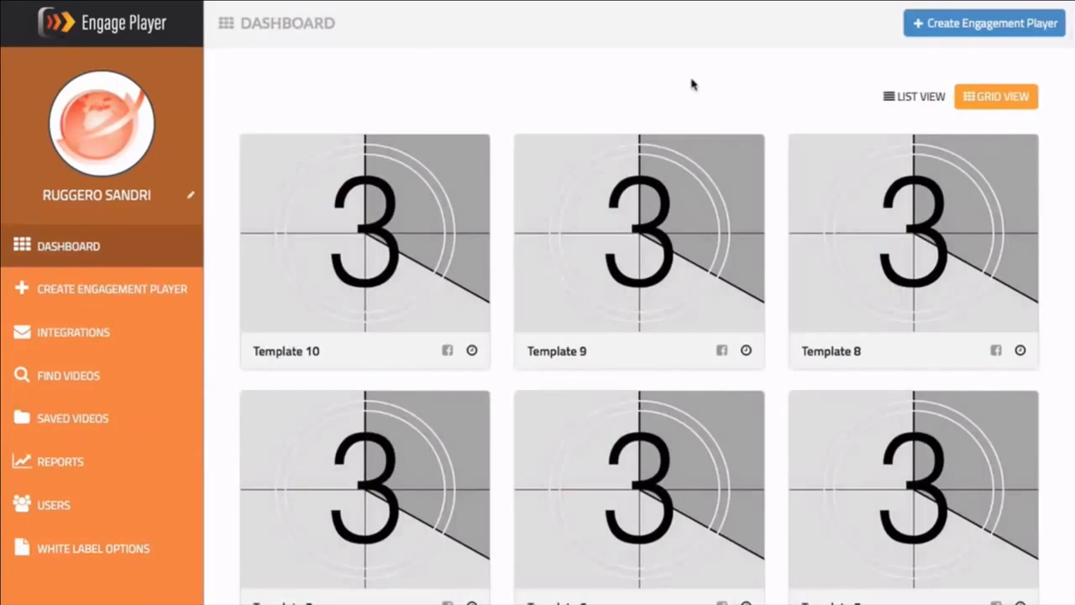
mouse_move(353, 235)
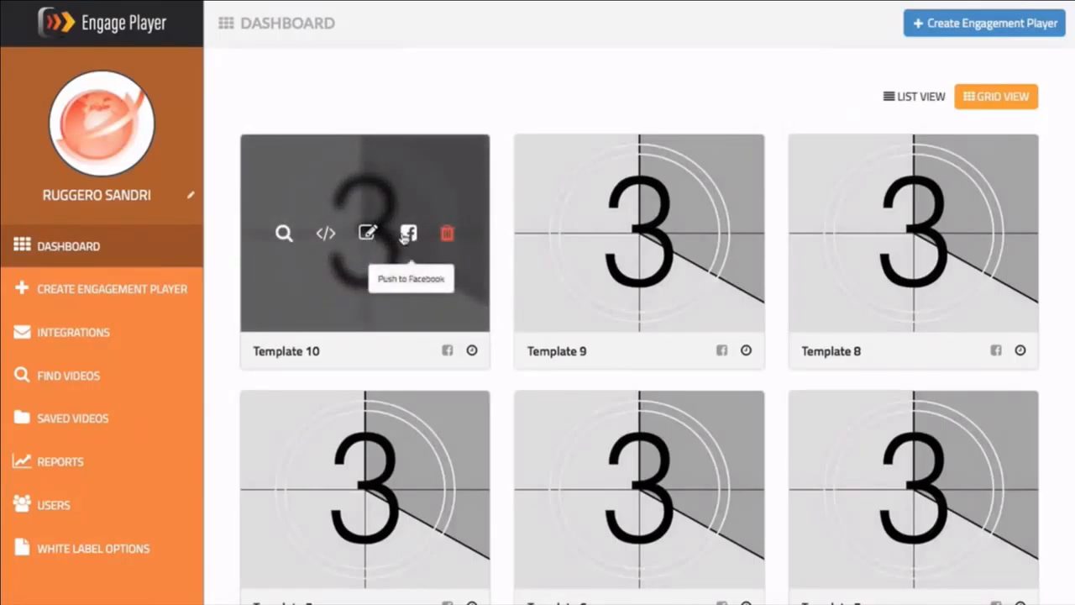
click(410, 234)
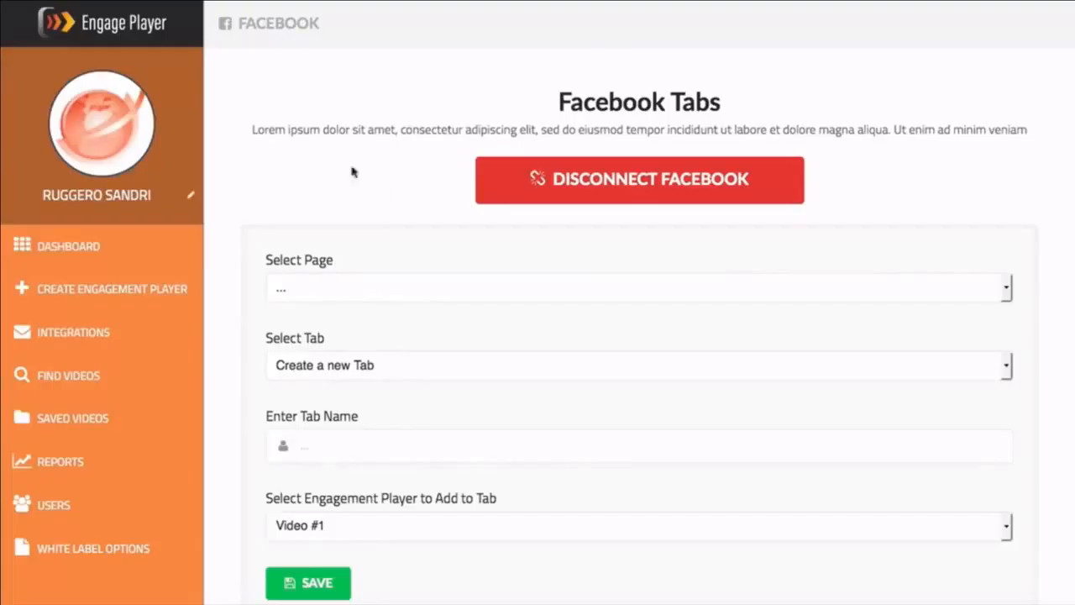
click(333, 450)
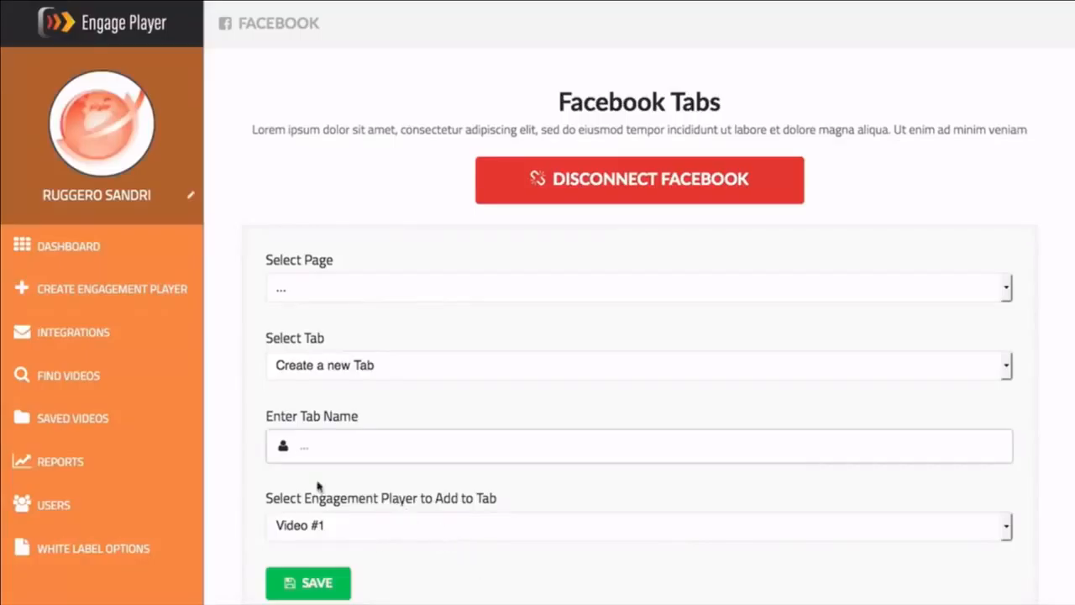
click(110, 250)
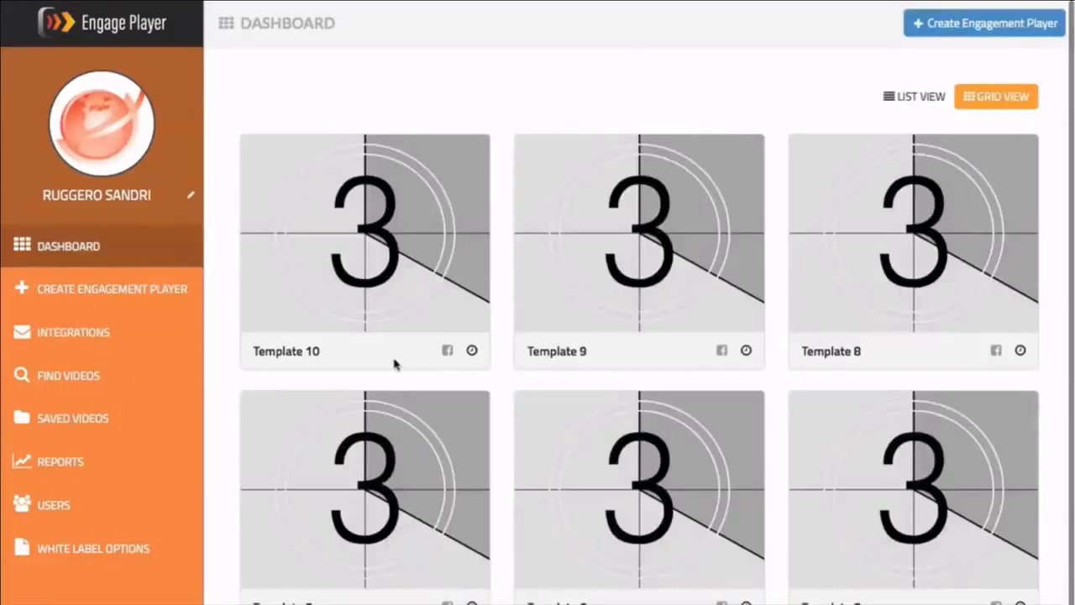
click(449, 353)
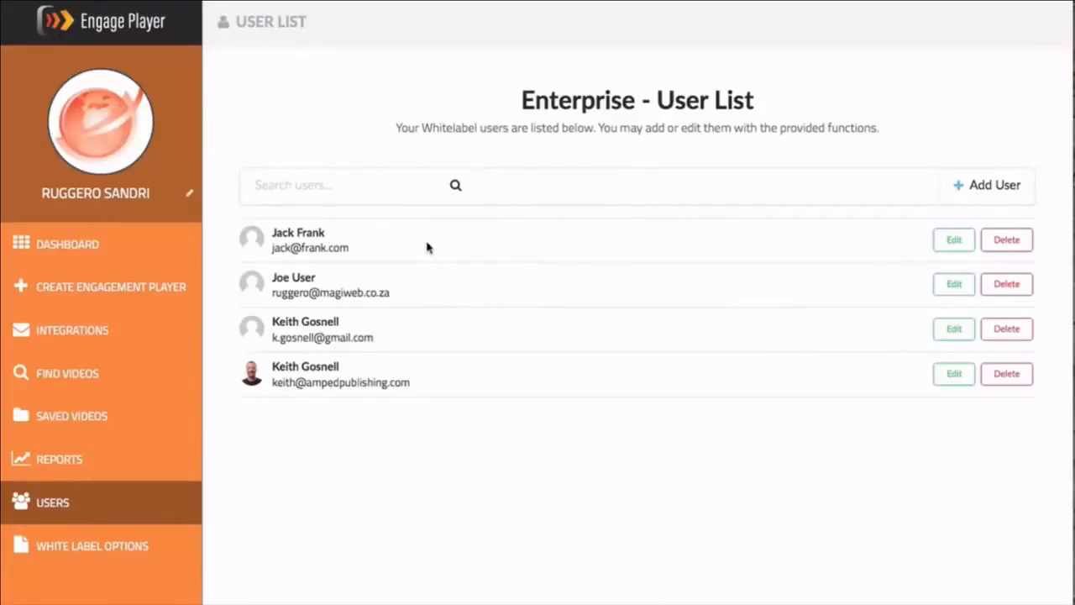
Open the form for adding a user and review the available account levels without selecting another one.
click(981, 193)
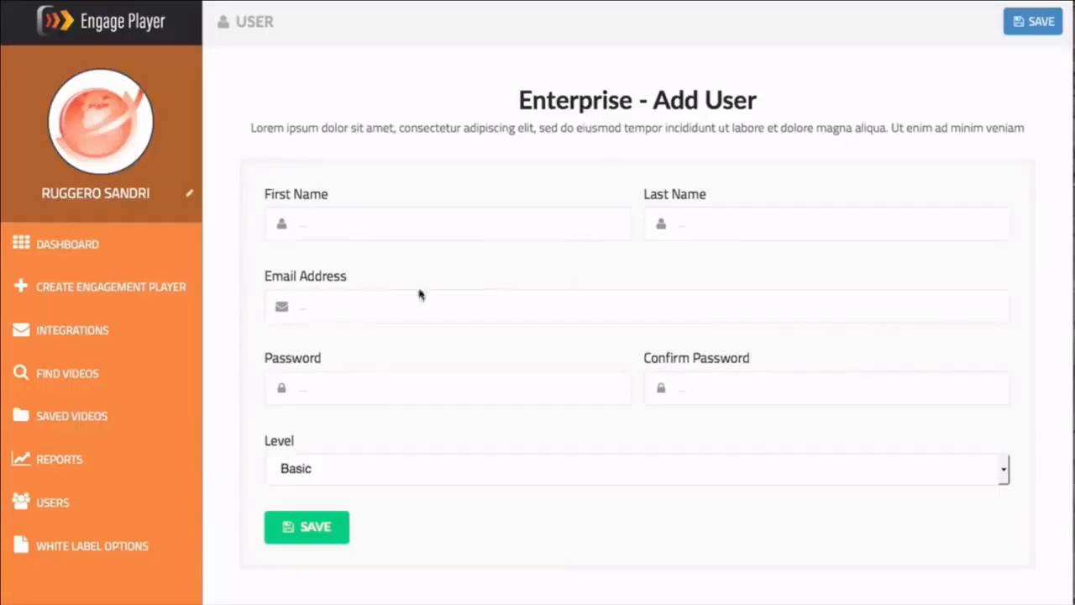
click(365, 476)
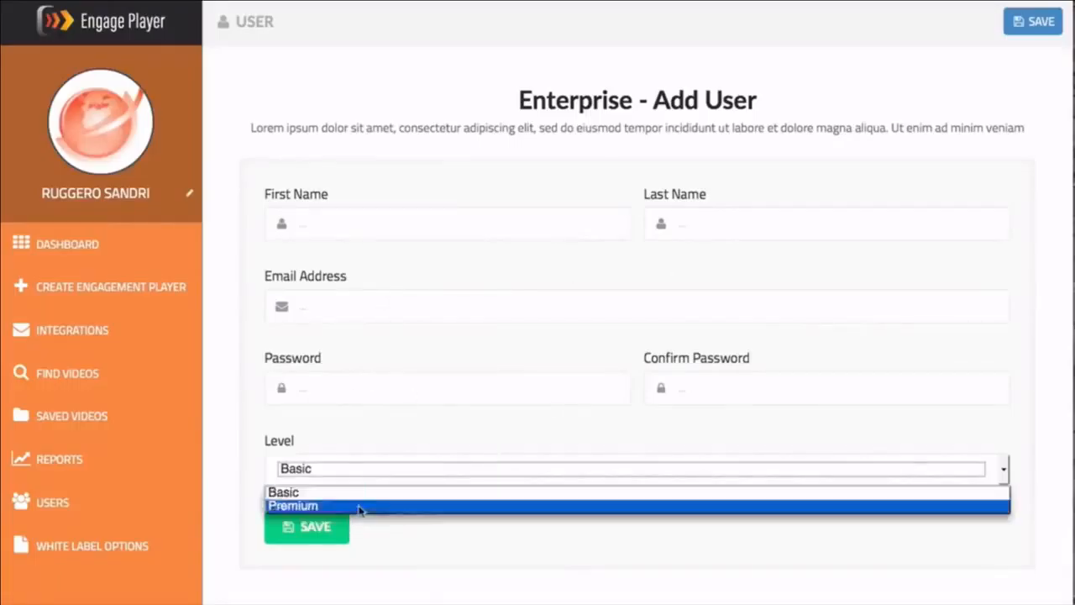
click(475, 603)
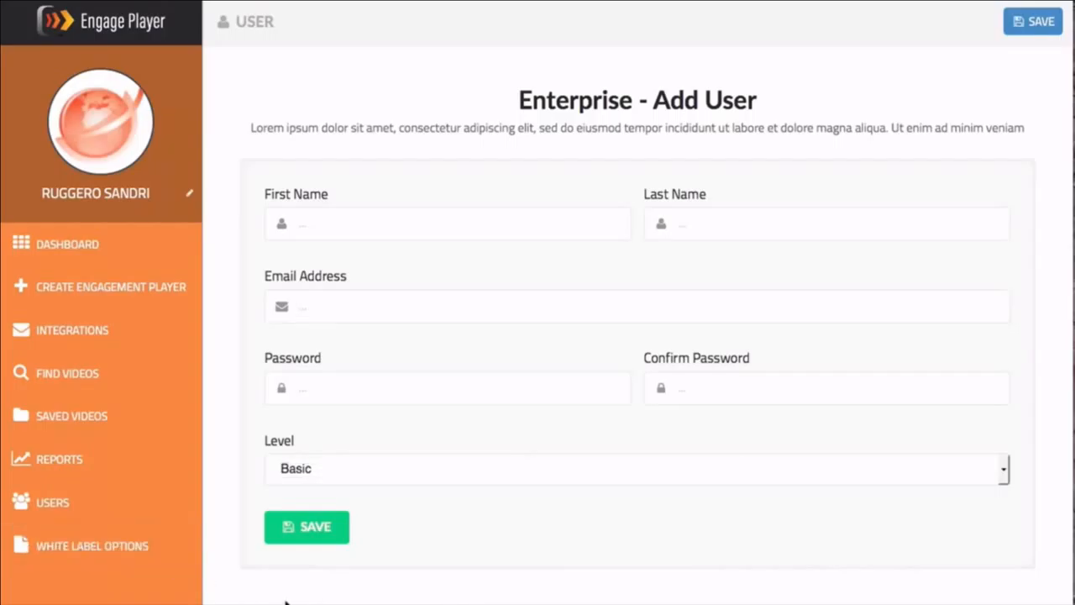
Open the white label settings and select amped-logo.png from the Assets folder as the company logo.
click(93, 546)
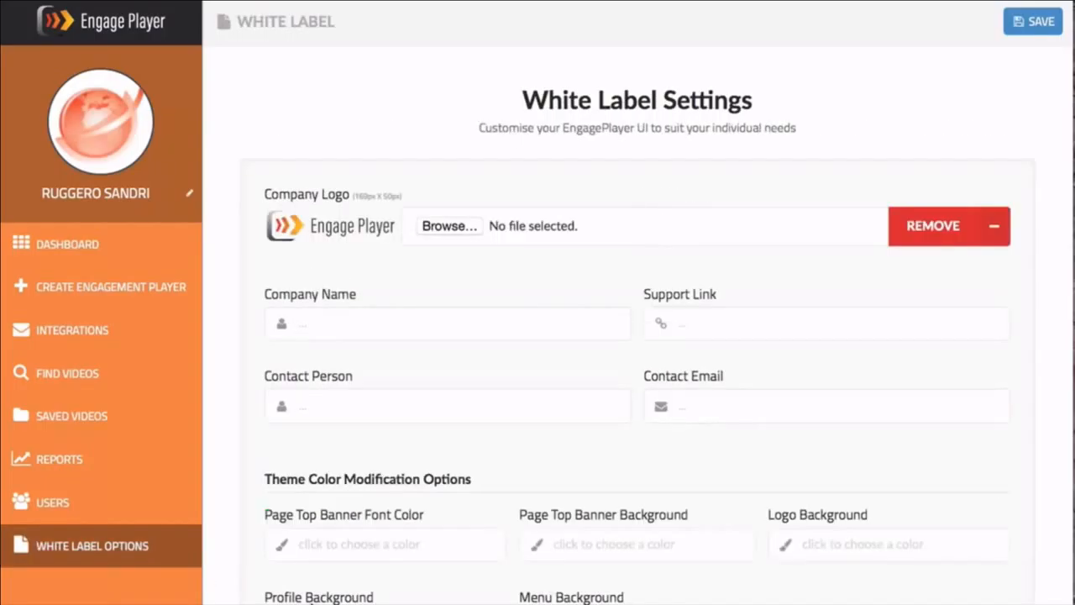
click(443, 231)
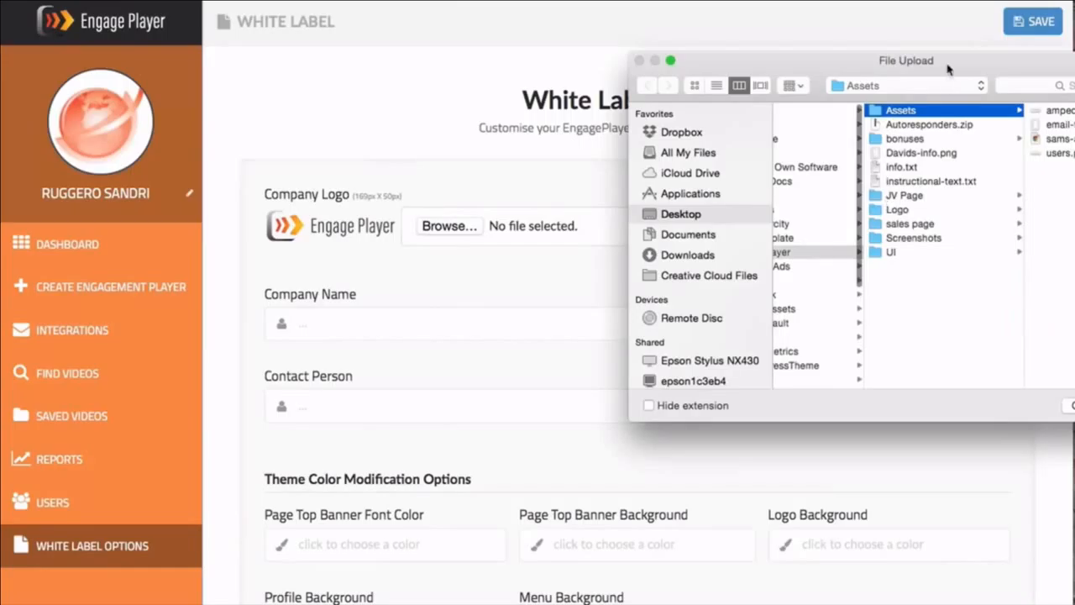
drag(950, 63, 782, 58)
click(914, 108)
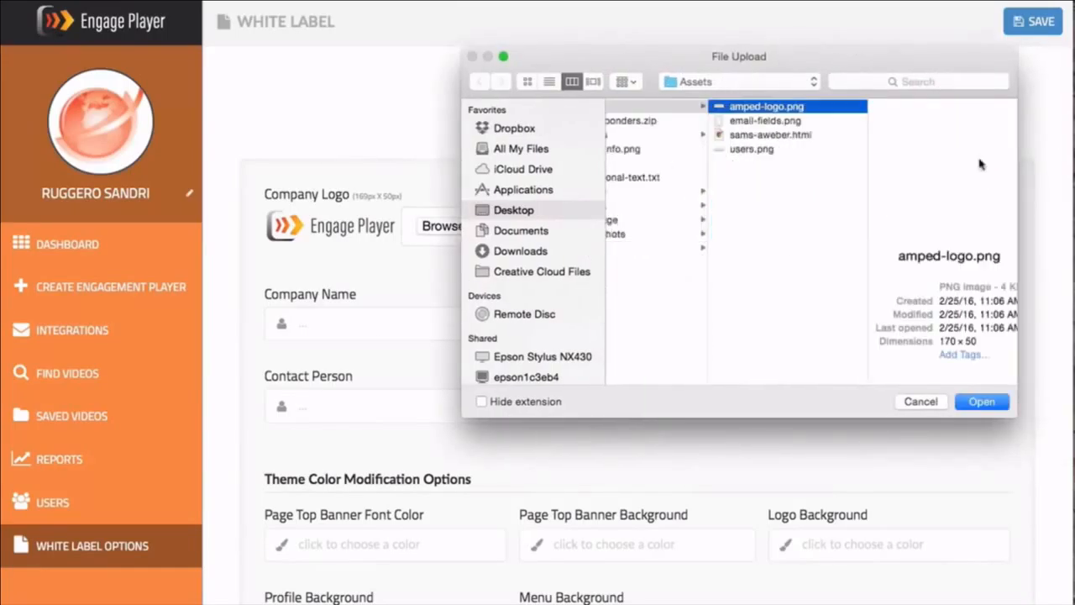
click(980, 401)
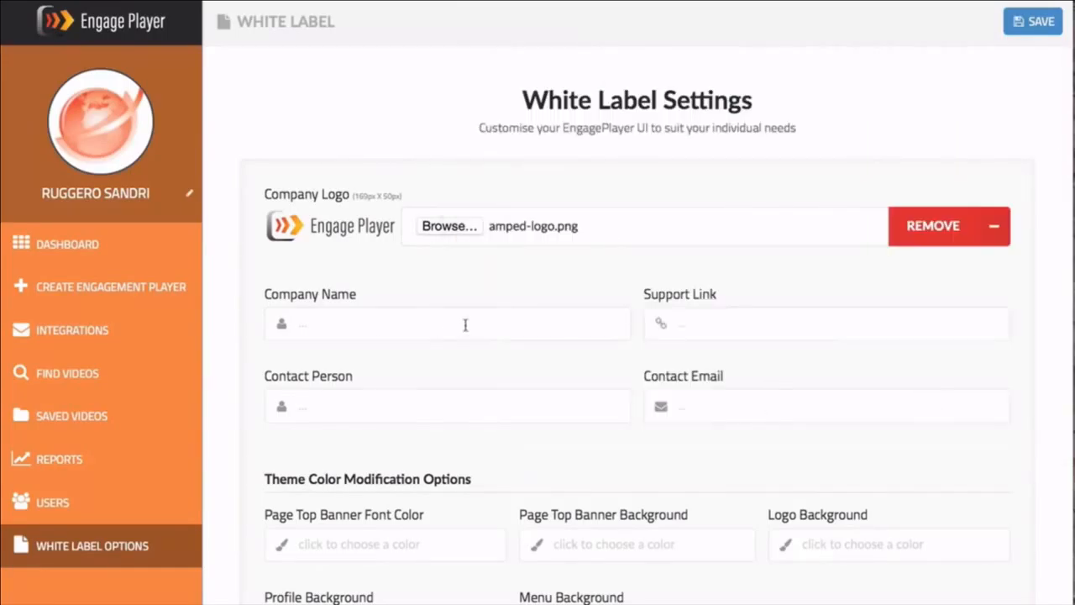
Set the company name to Amped Publishing and fill in the support link, contact person and contact email with the saved entries.
click(391, 314)
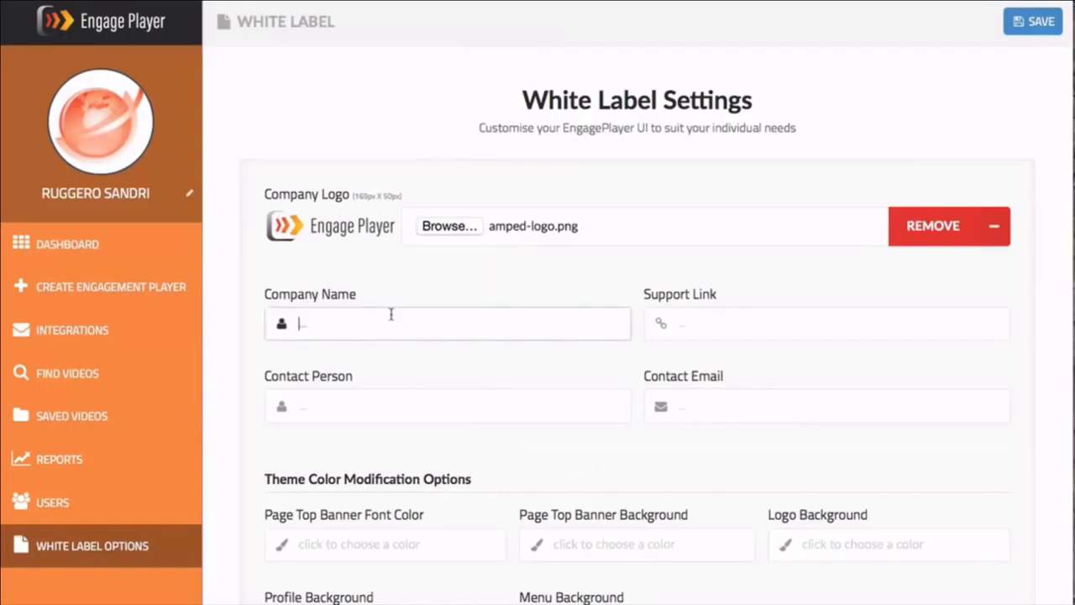
text(Amp)
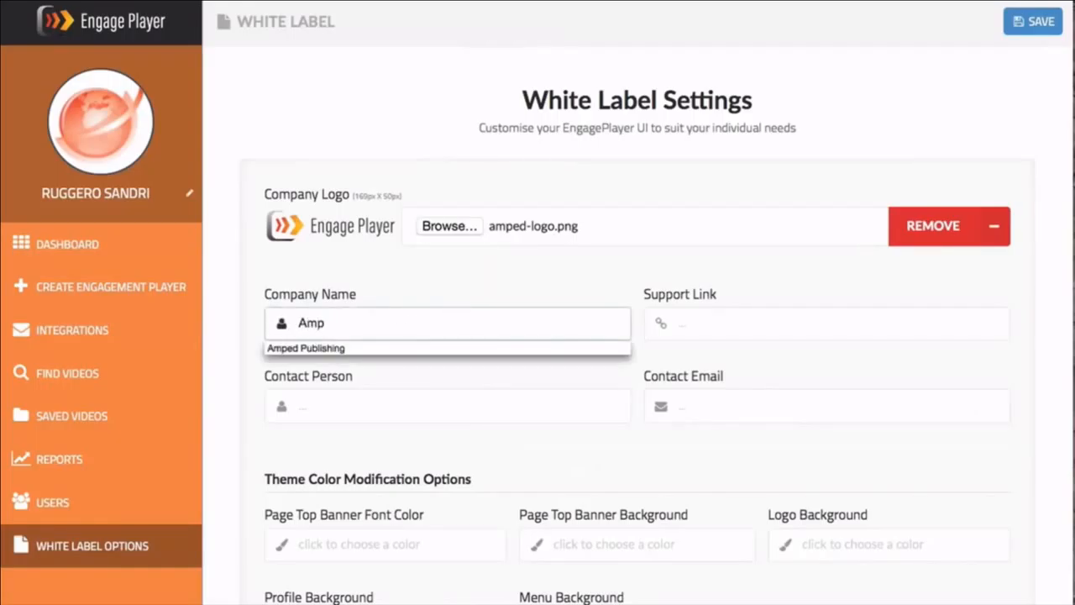
key(Down)
key(Tab)
key(Down)
key(Down)
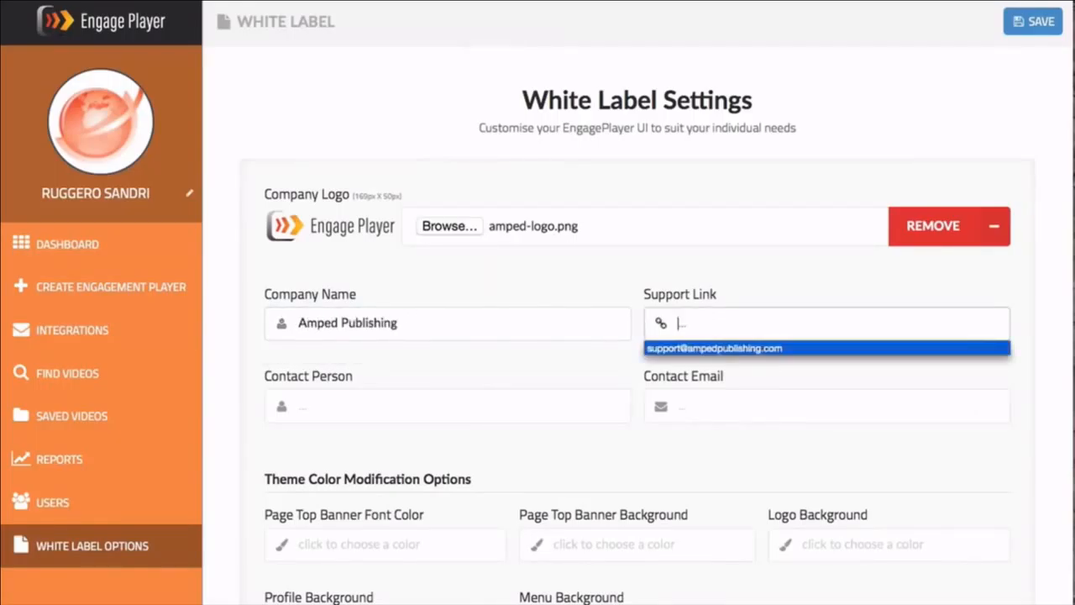
key(Tab)
key(Down)
key(Down)
key(Tab)
key(Down)
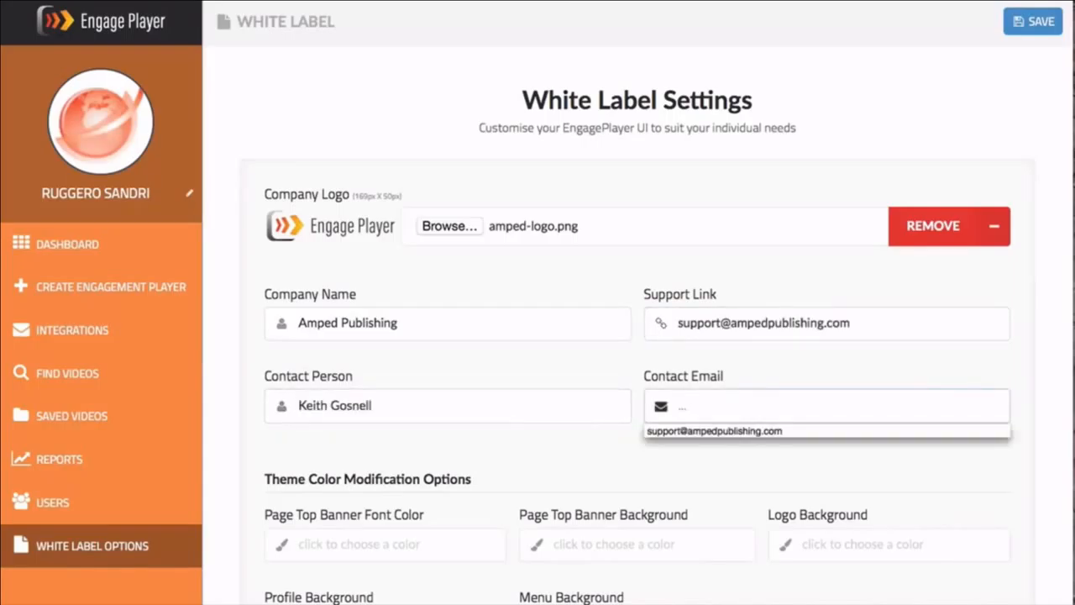
key(Down)
scroll(637, 336, down, 3)
key(Tab)
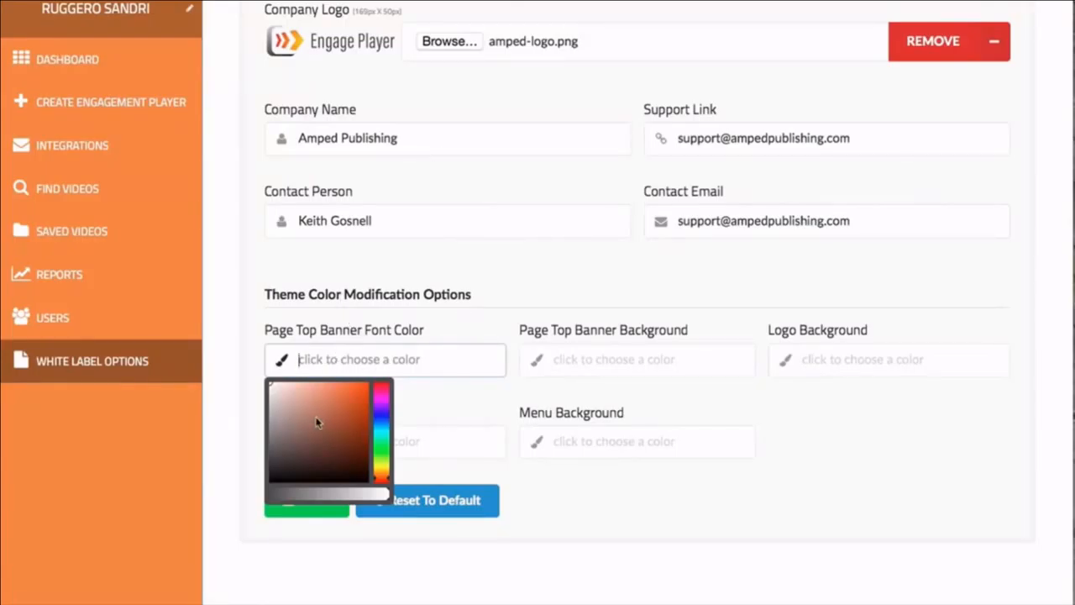
Set the page top banner font color to the green rgb(44, 149, 45).
drag(316, 424, 383, 449)
click(341, 424)
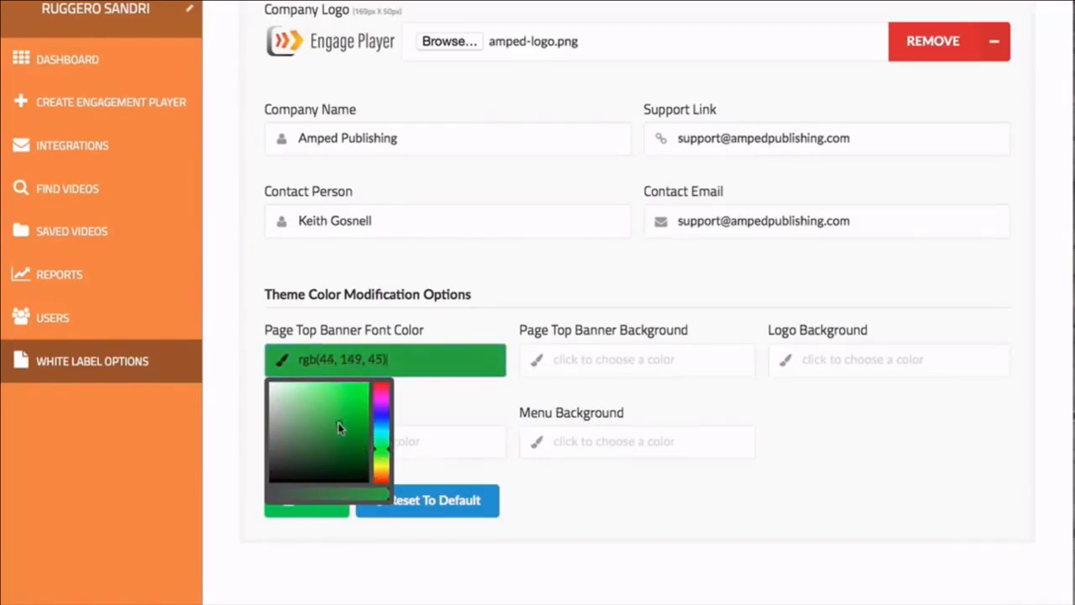
click(812, 409)
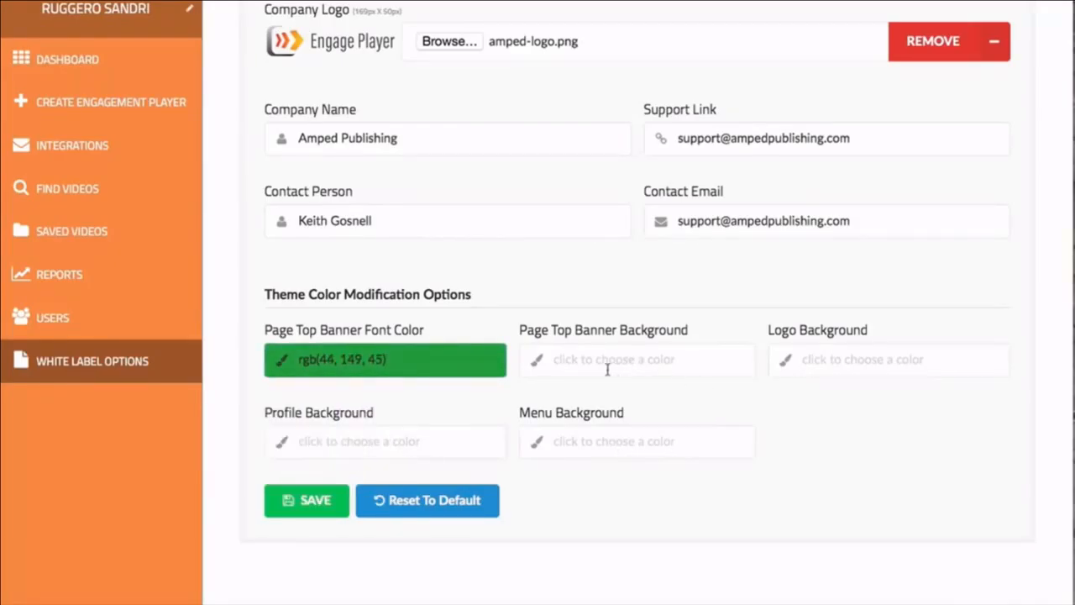
Set the page top banner background to rgb(19, 127, 20) and its font color to rgb(251, 251, 251).
click(607, 363)
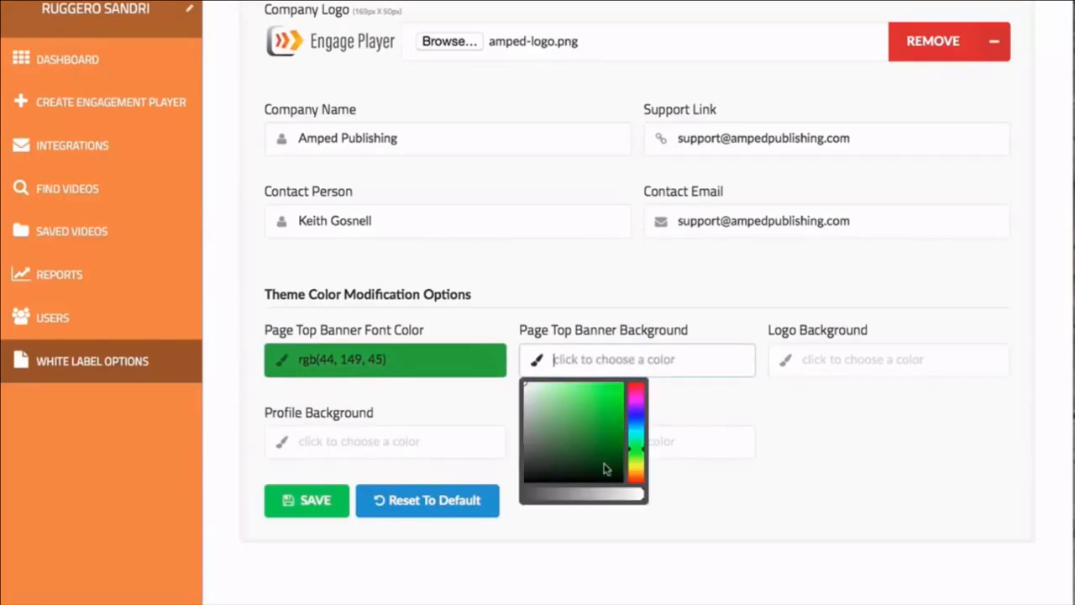
click(610, 438)
click(810, 411)
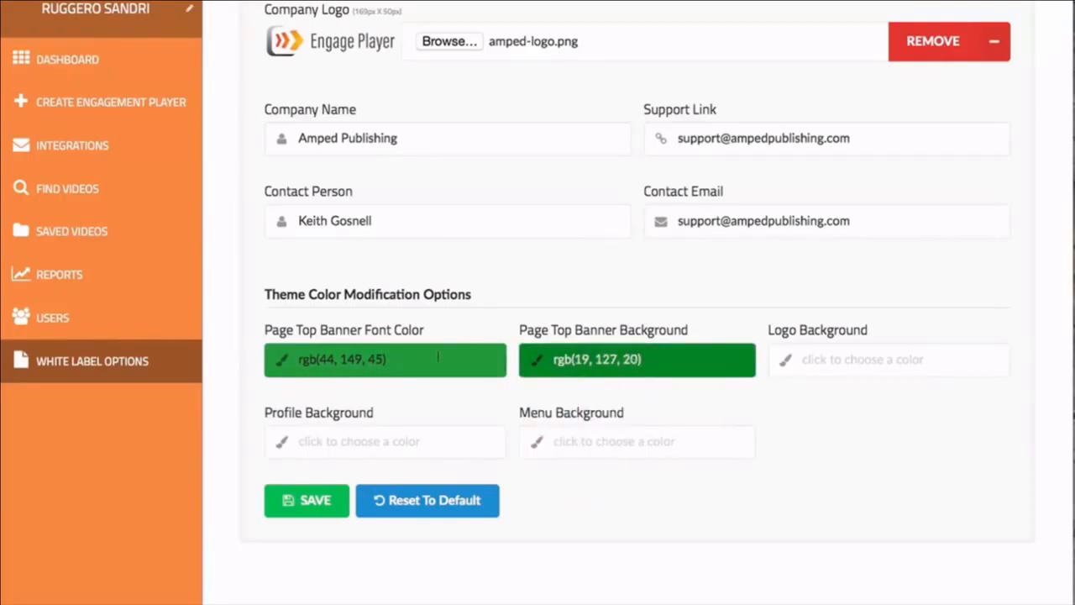
click(438, 357)
click(297, 413)
click(270, 384)
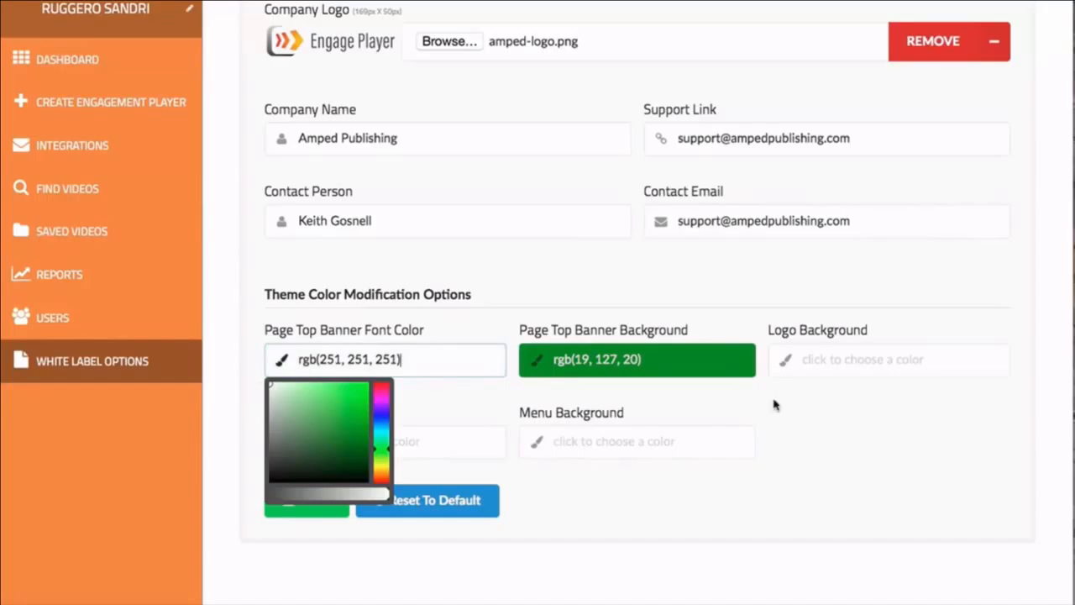
click(920, 405)
Set the logo background to rgb(247, 247, 247) and the profile background to rgb(69, 231, 70).
click(861, 360)
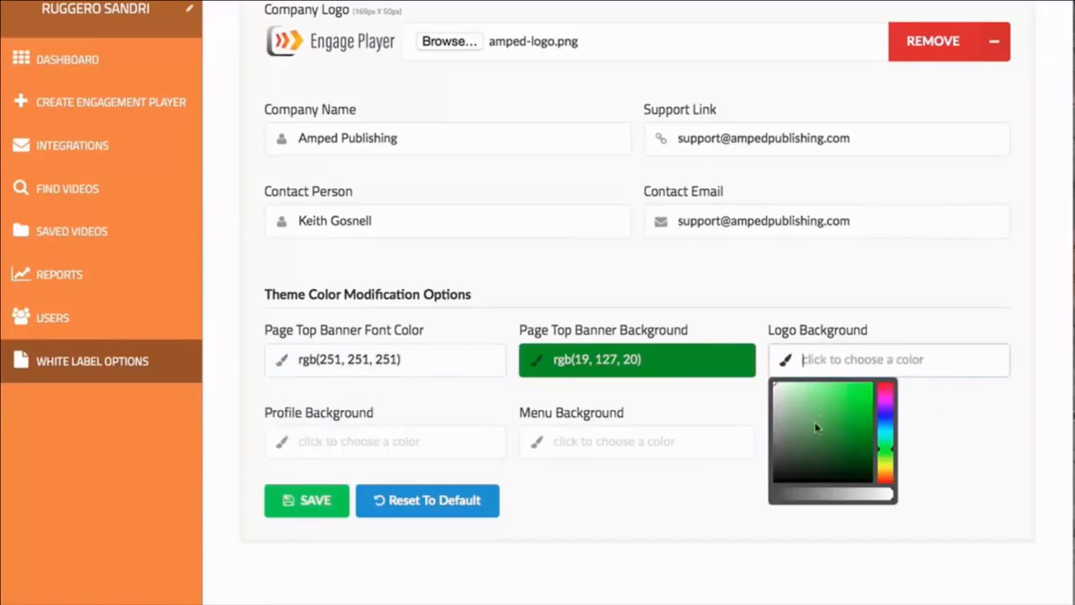
drag(817, 453, 772, 385)
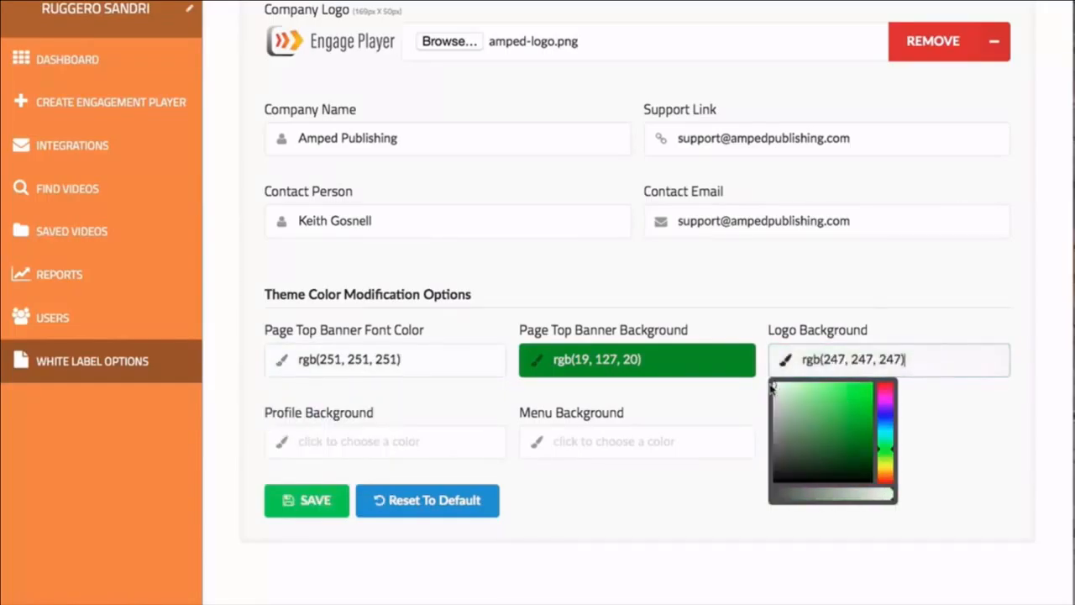
click(966, 437)
click(437, 441)
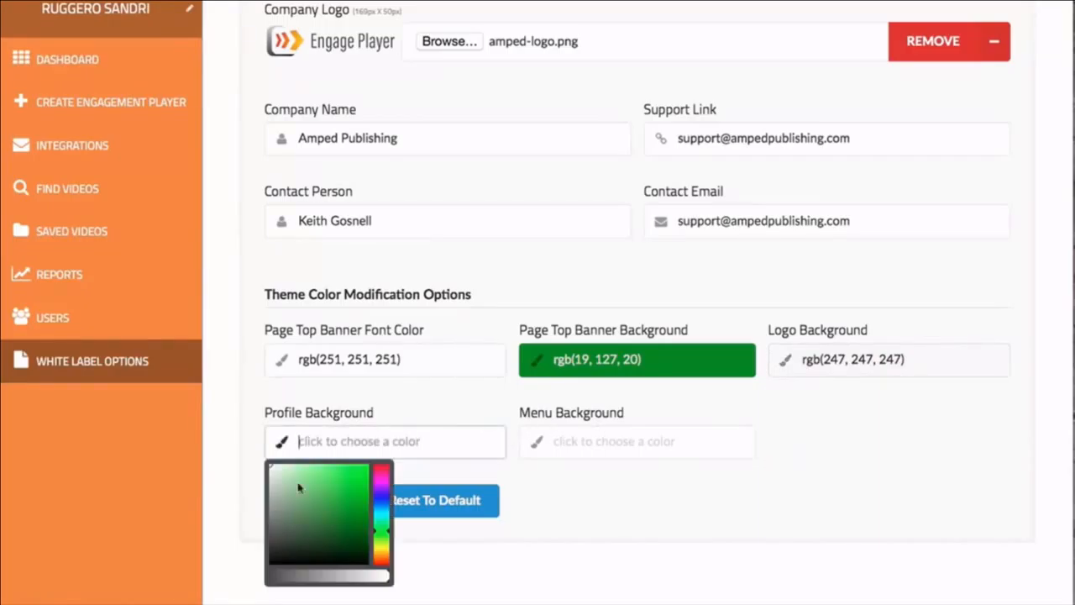
drag(298, 487, 341, 473)
click(623, 487)
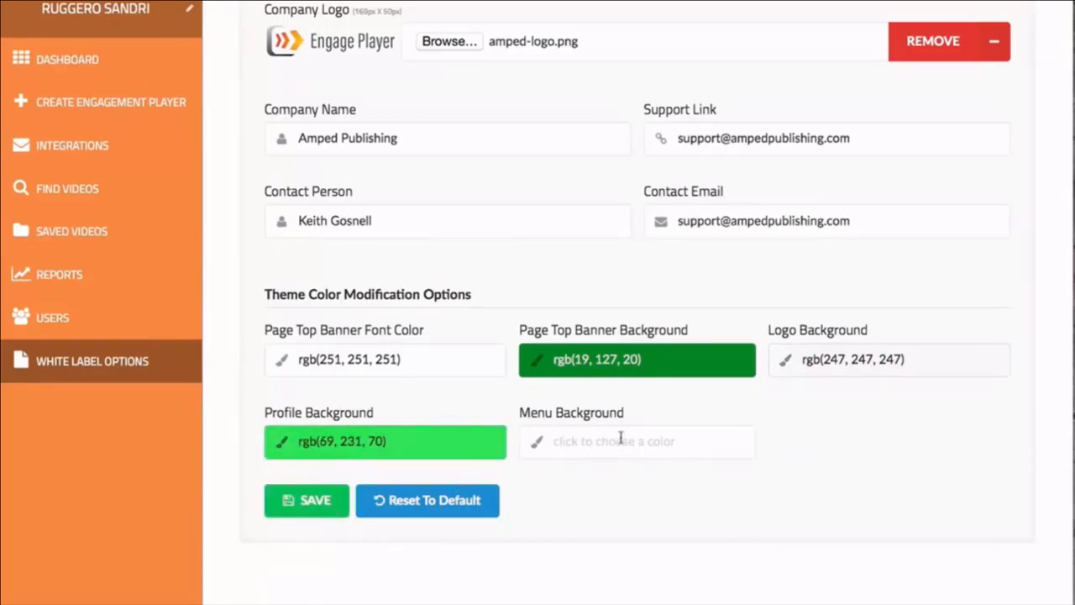
Set the menu background to rgb(0, 162, 2) and save the white label settings.
click(621, 437)
drag(557, 552, 627, 503)
click(773, 499)
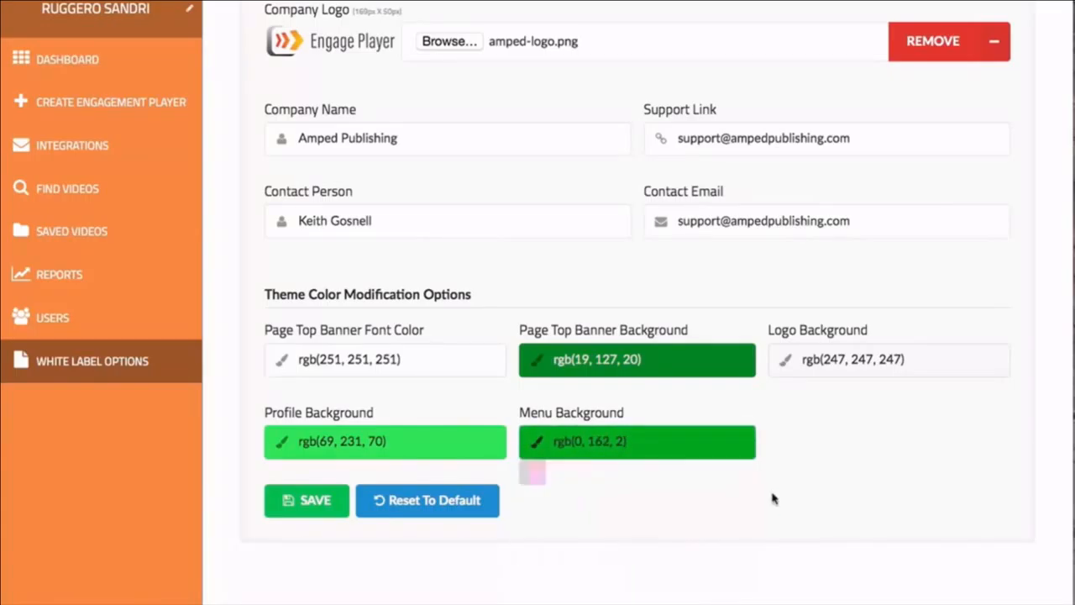
click(307, 500)
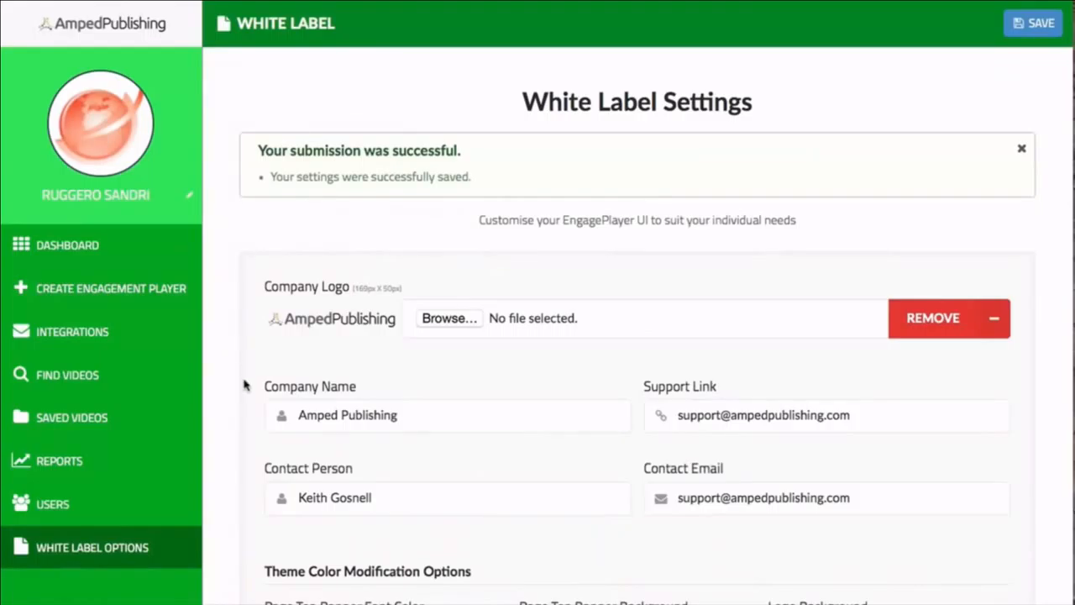
Reset the white label settings to their defaults.
scroll(473, 564, down, 3)
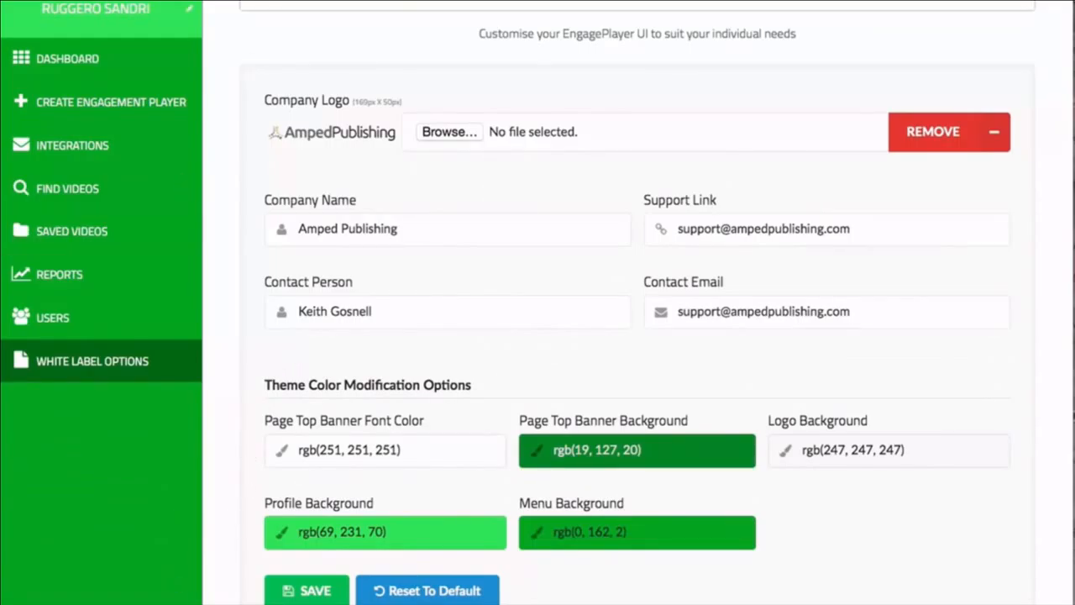
click(428, 591)
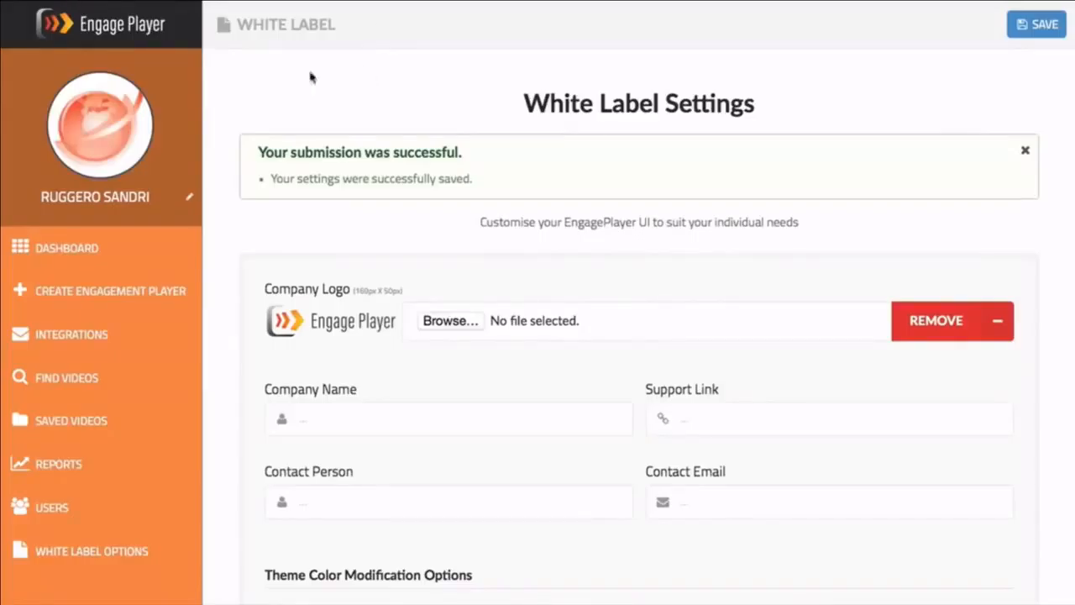
Search YouTube for "Marketing" videos and start a new player from the "8 Advanced Marketing Hacks" video.
click(70, 382)
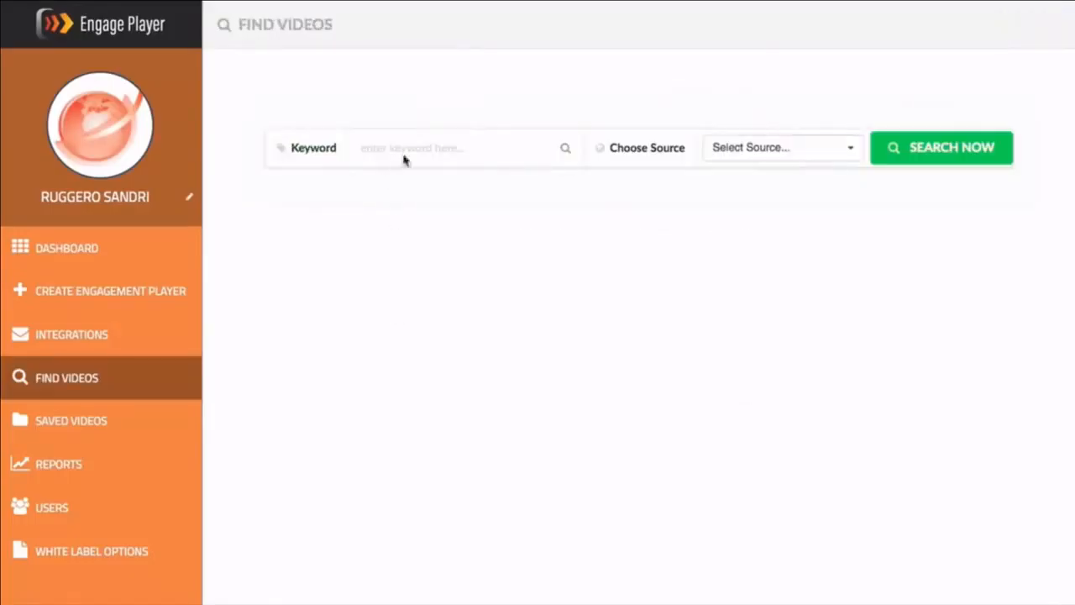
click(403, 160)
click(408, 176)
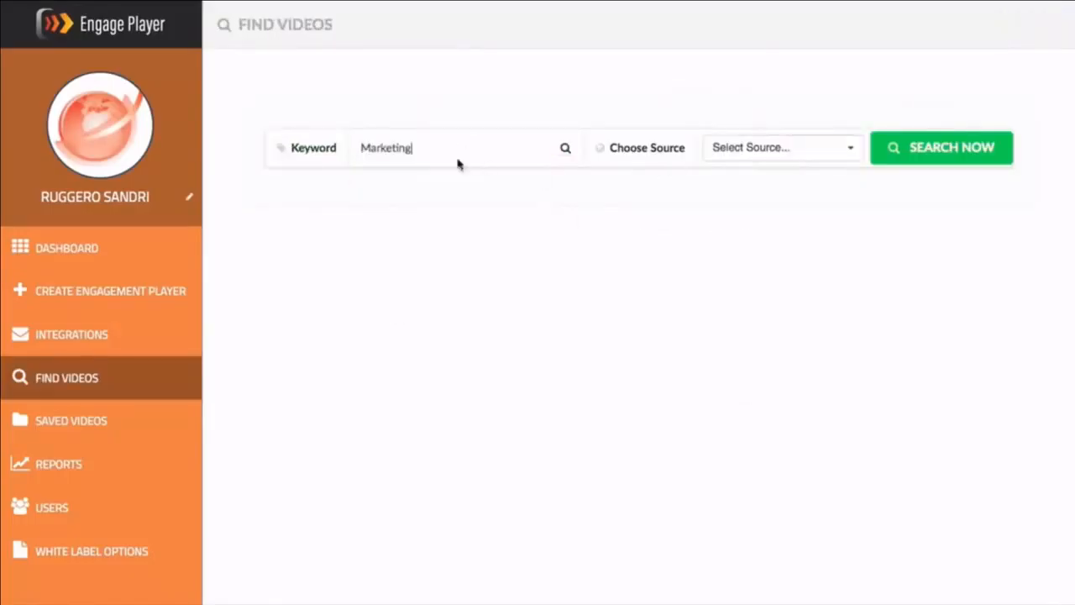
click(721, 160)
click(744, 206)
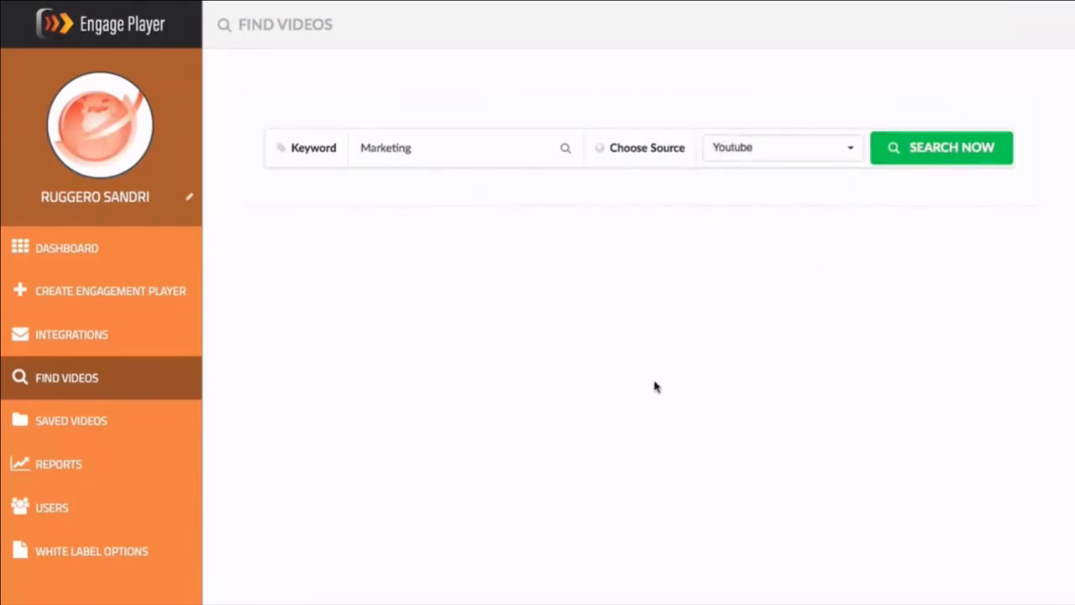
scroll(656, 387, down, 10)
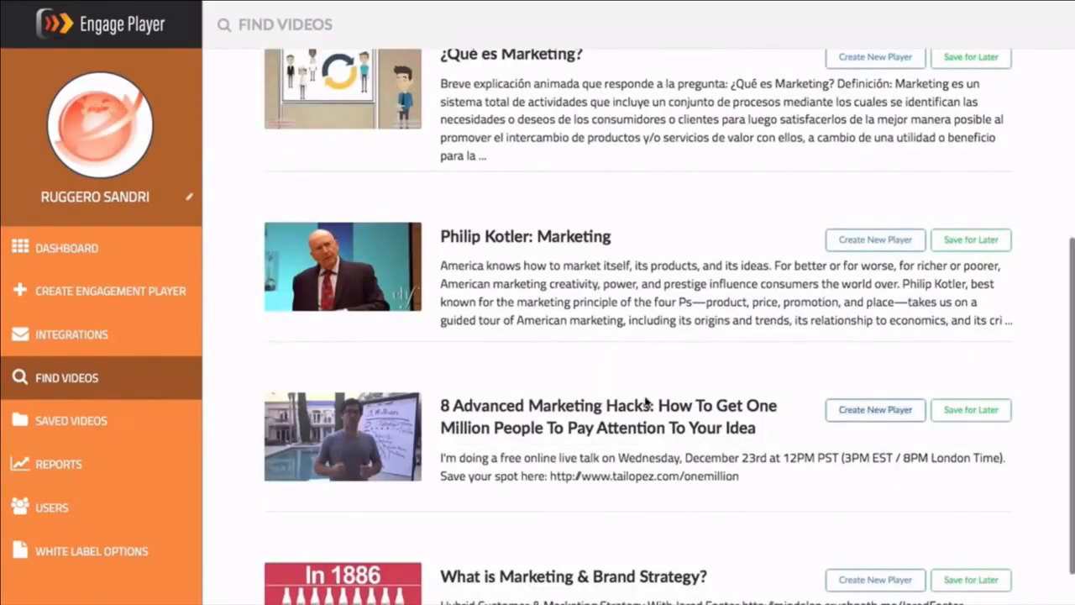
click(645, 404)
Name the new Engage Player "Tai" and continue to the builder.
click(396, 227)
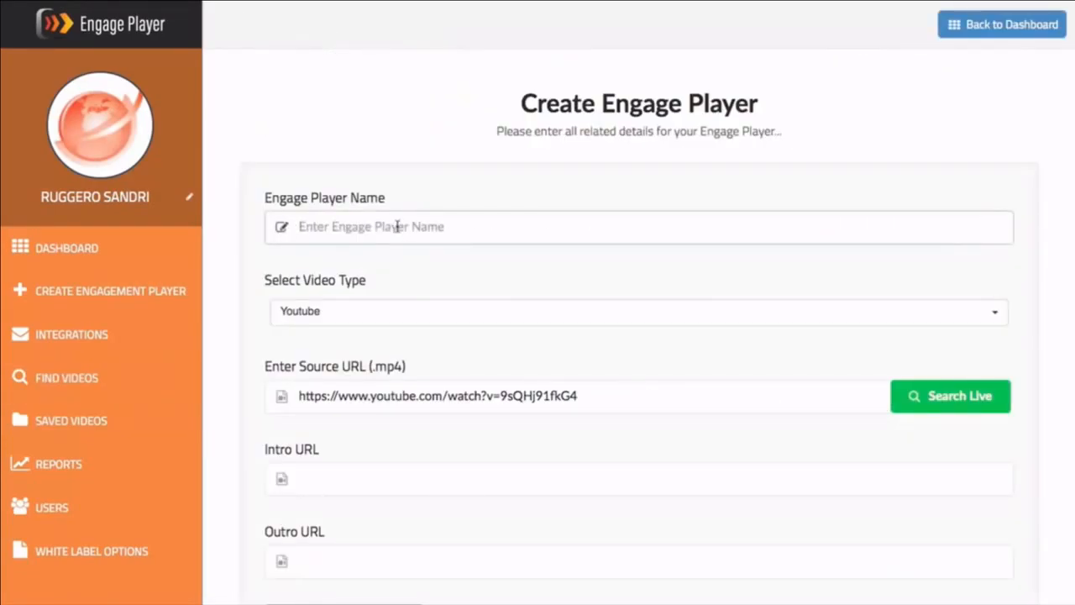
text(Tai)
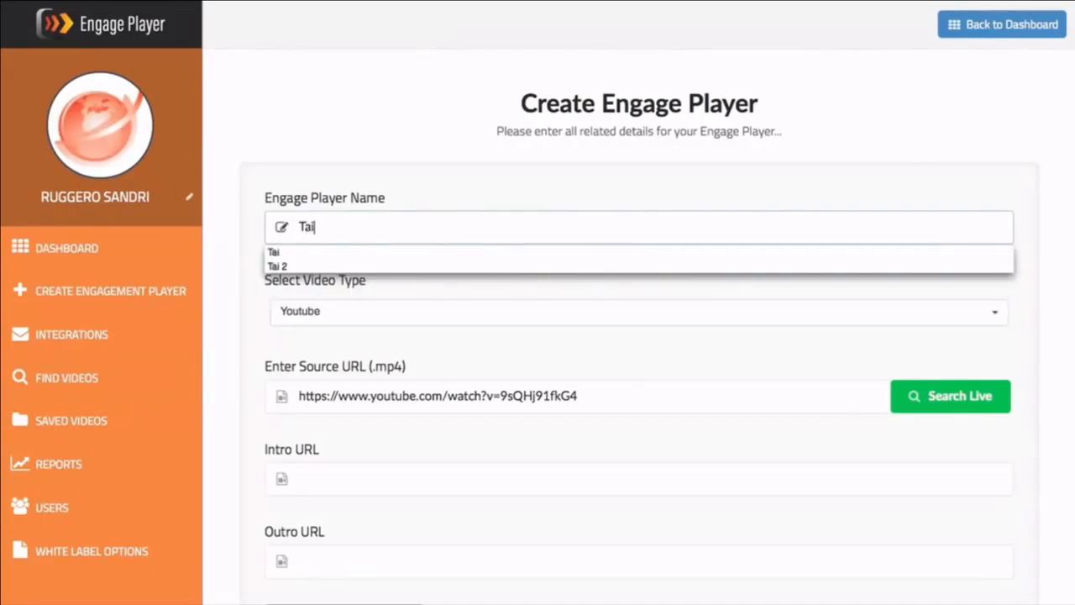
key(Down)
key(Return)
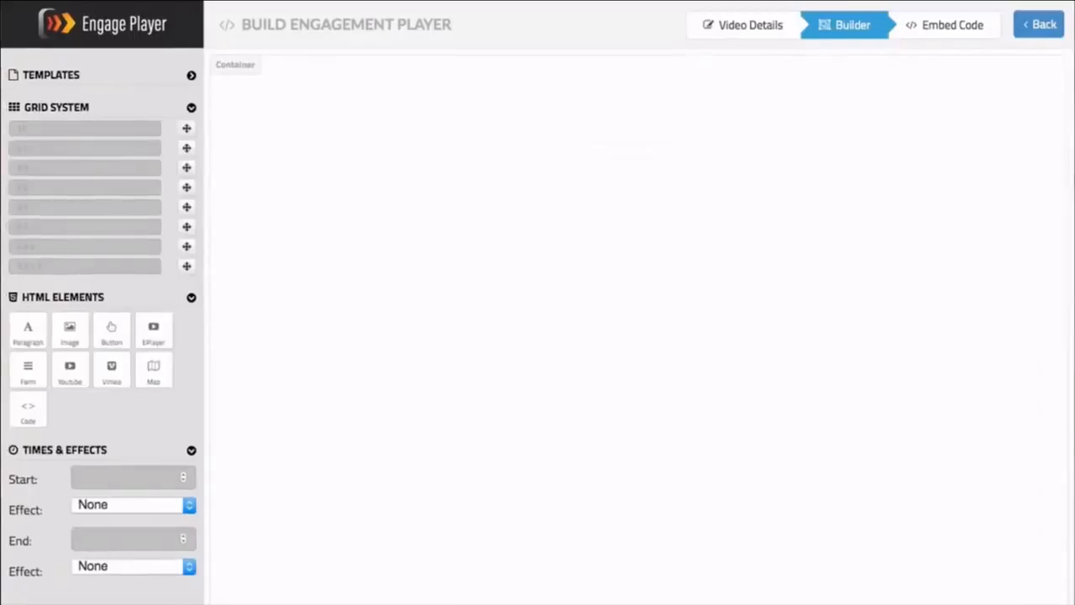
Review the available builder templates and add a full-width single-column row to the empty container.
click(55, 75)
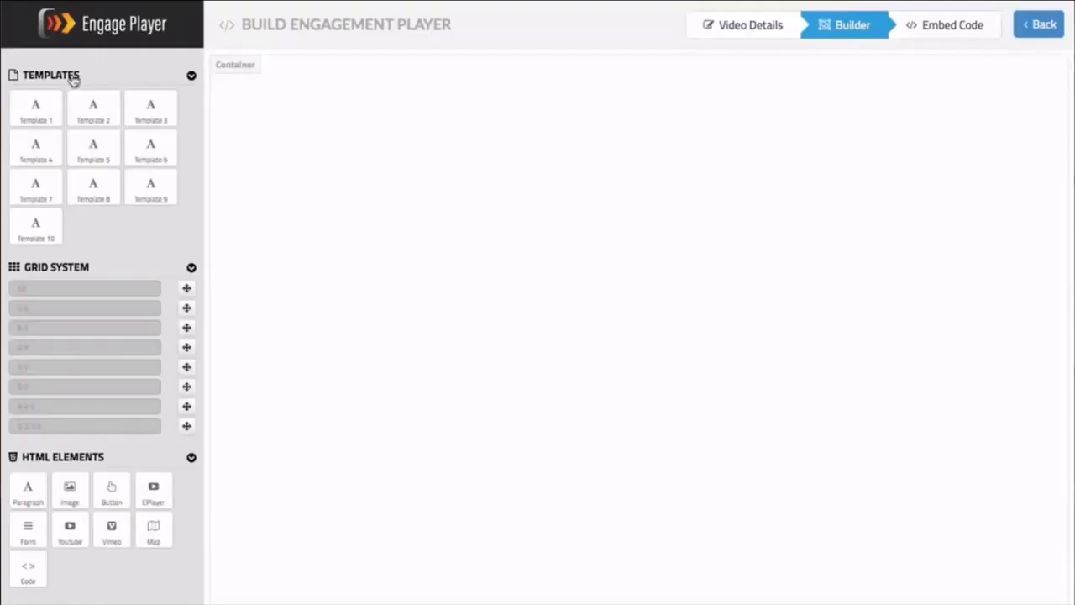
click(73, 77)
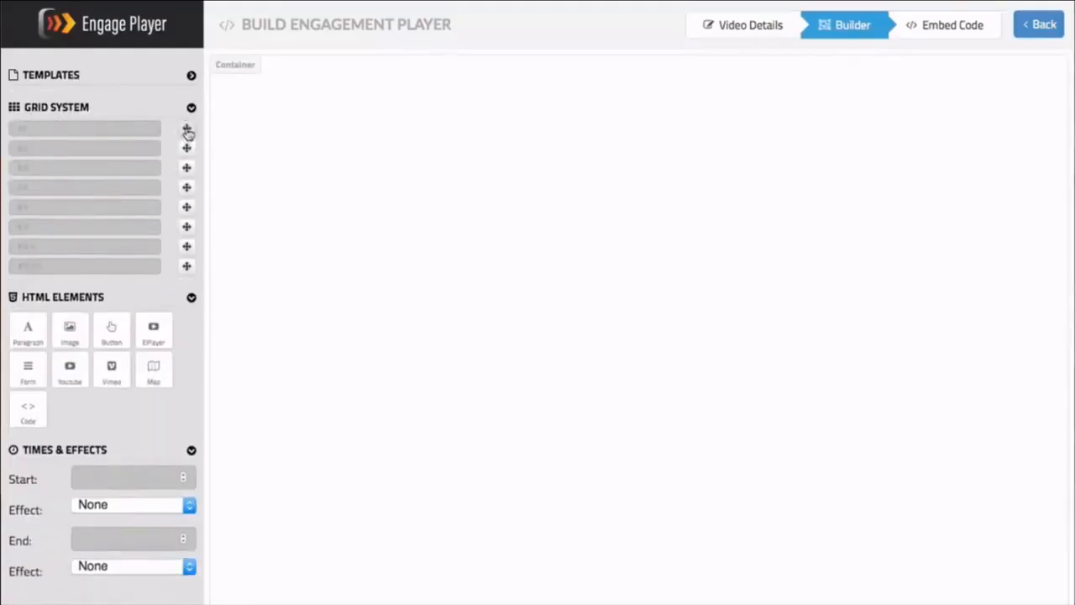
drag(186, 130, 361, 118)
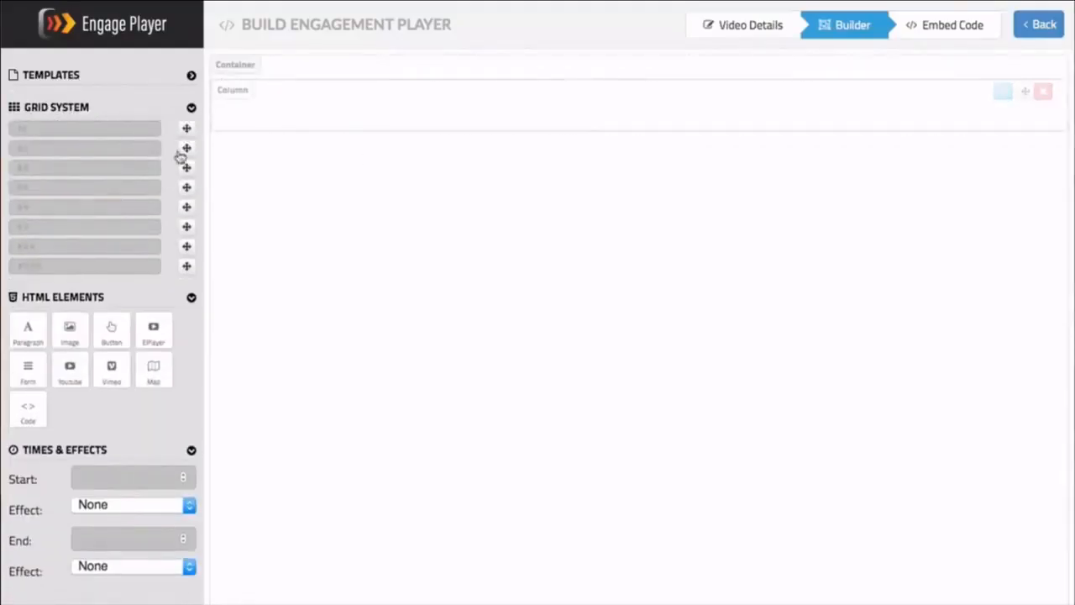
Add an equal two-column row, an 8-4 row, a three-column row and a four-column row below the single-column row.
drag(186, 148, 353, 180)
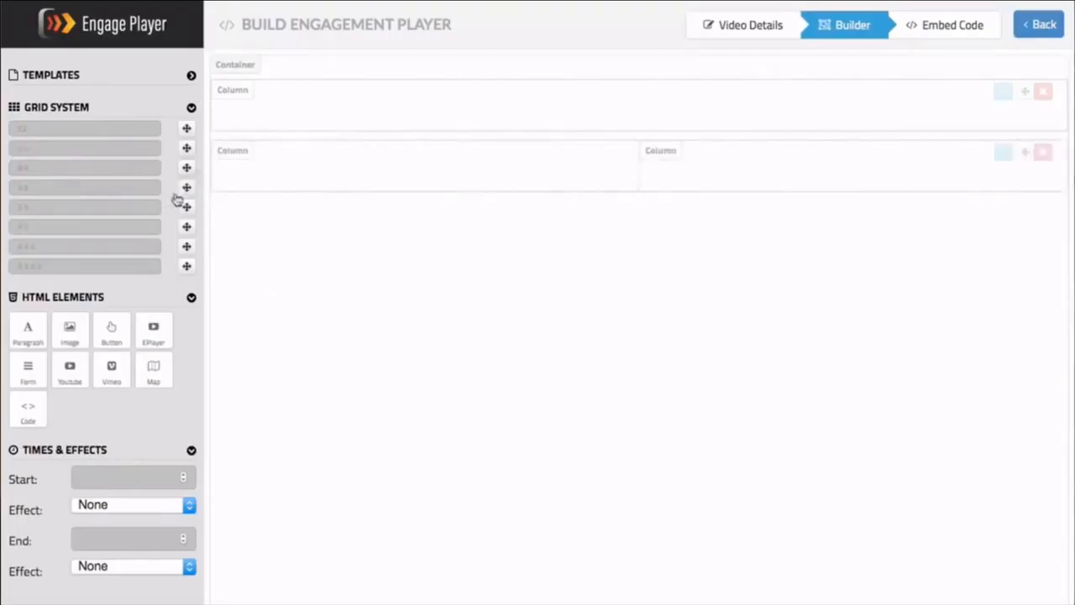
drag(185, 171, 387, 239)
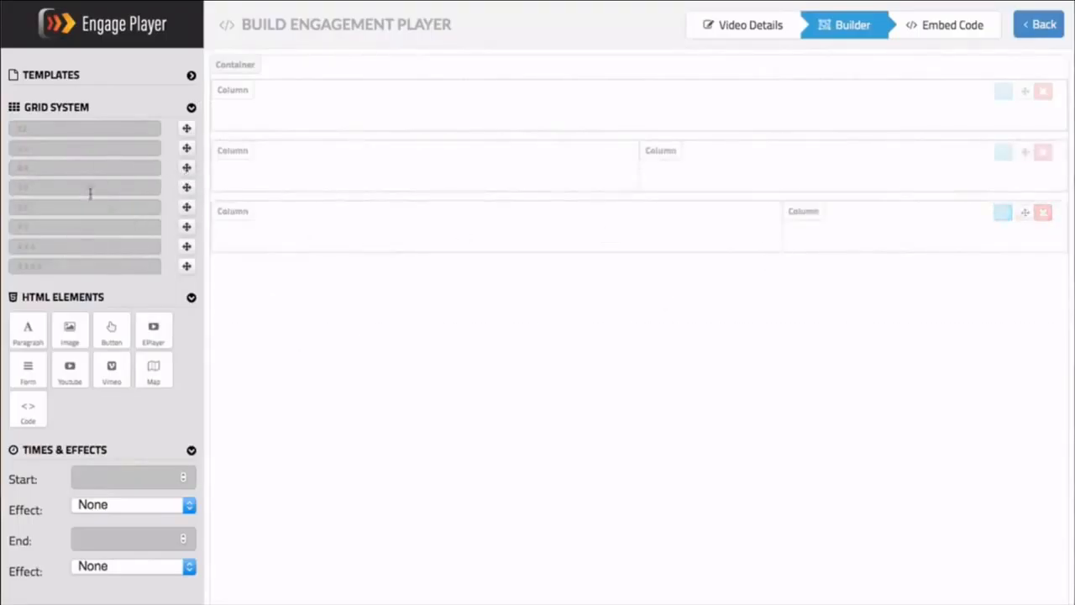
drag(186, 246, 423, 298)
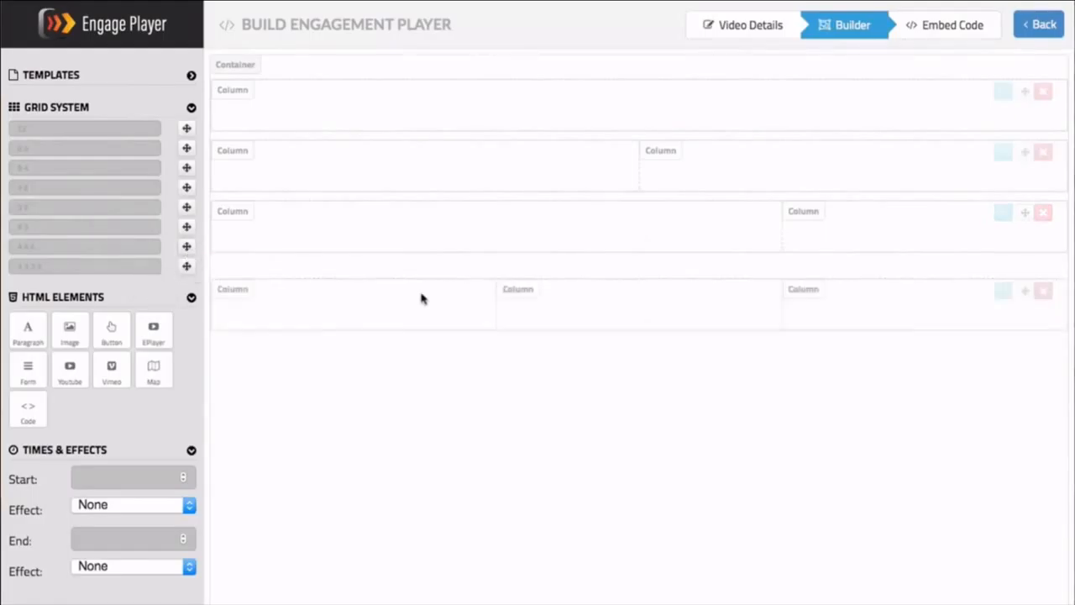
drag(186, 268, 387, 398)
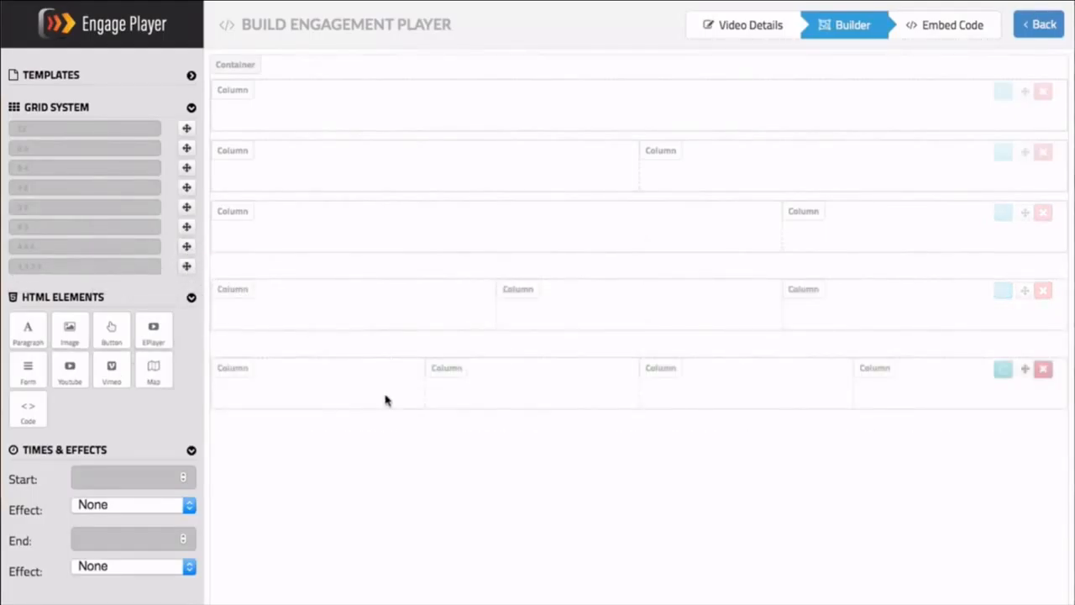
Delete all the rows from the container, including the single-column row.
click(1044, 369)
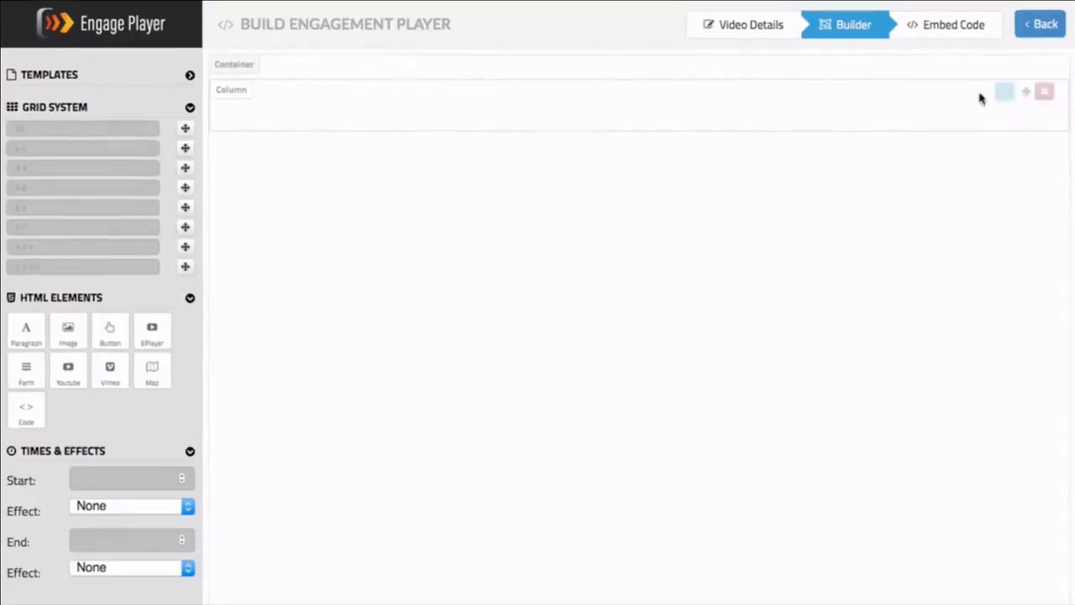
click(1043, 92)
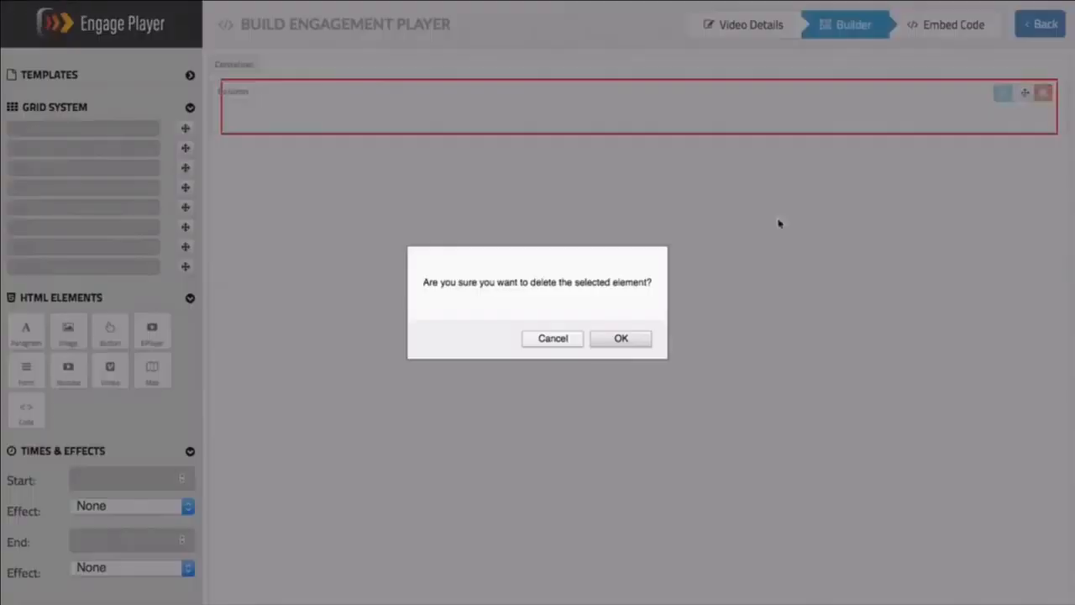
click(621, 345)
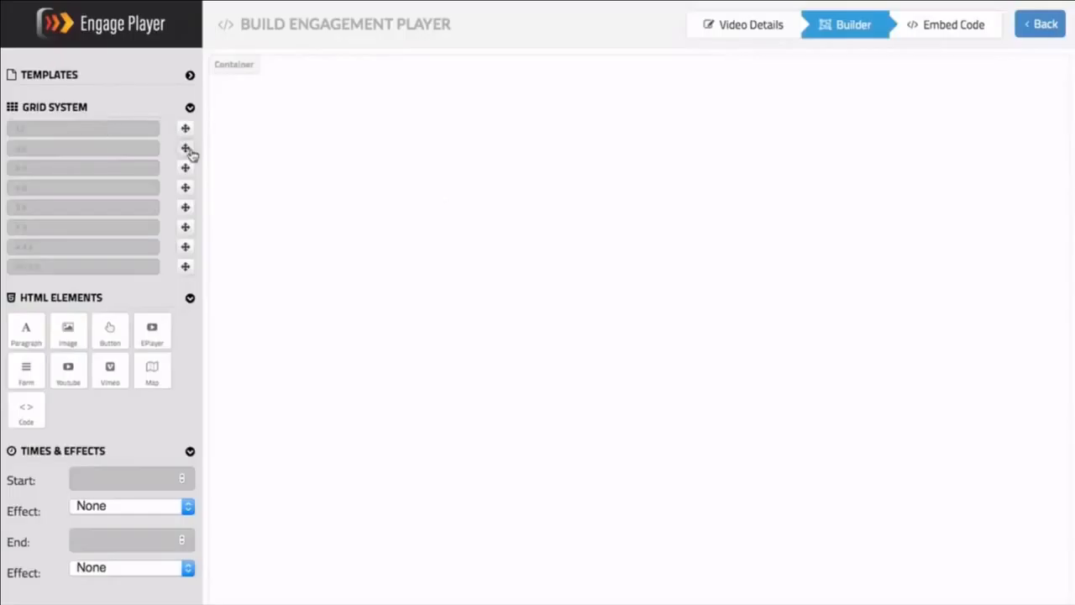
Add an equal two-column row to the empty container and place the EPlayer video in its first column.
drag(190, 147, 378, 126)
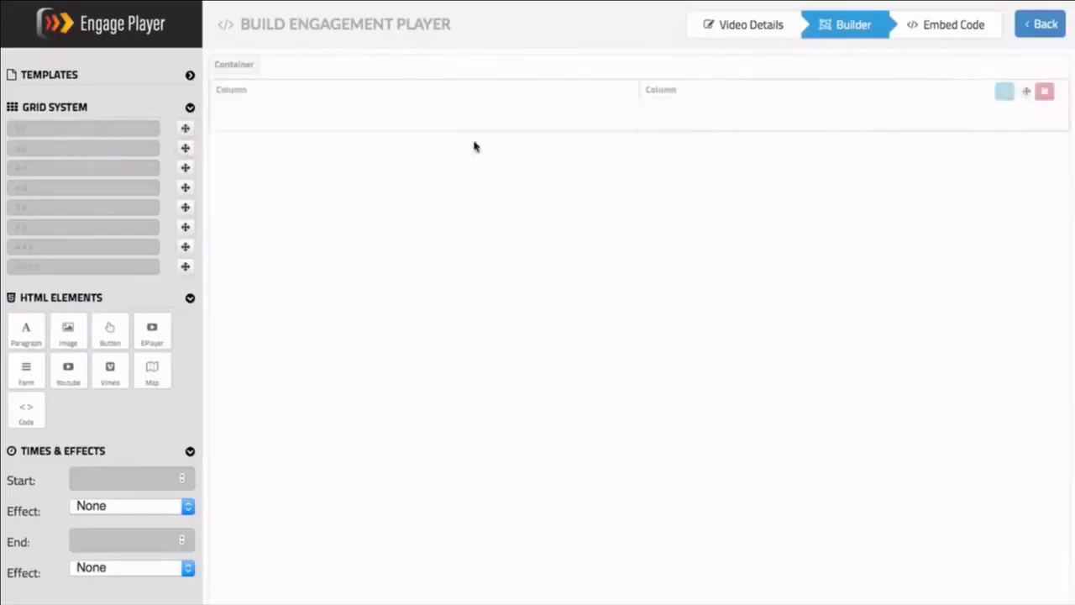
drag(152, 332, 411, 126)
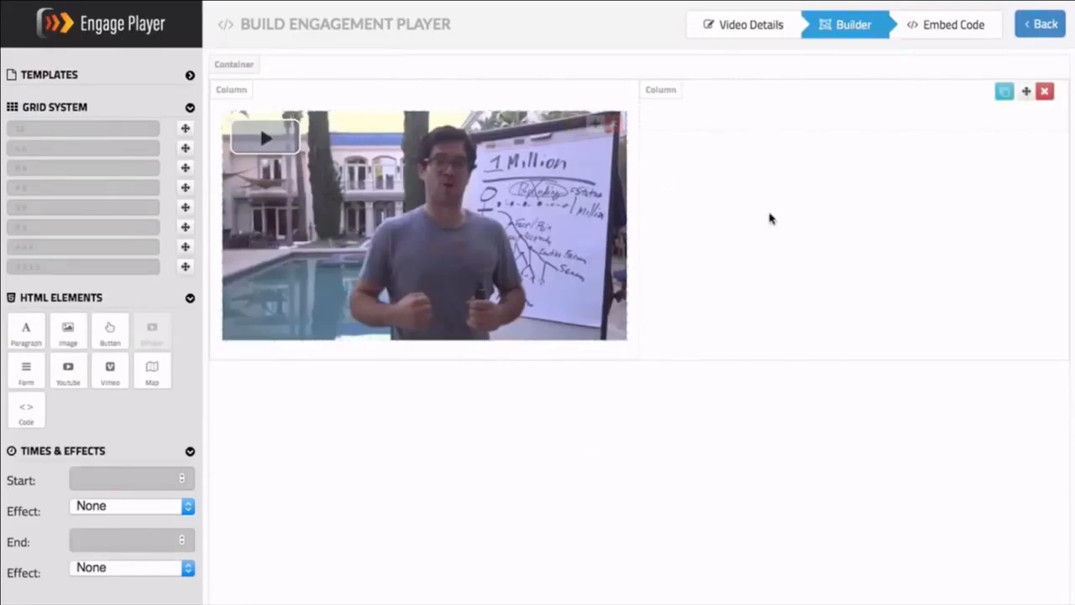
In the video's settings, keep the 16:9 aspect ratio and turn off Resume Where User Left Off and Pause When Video is Off Screen.
mouse_move(511, 194)
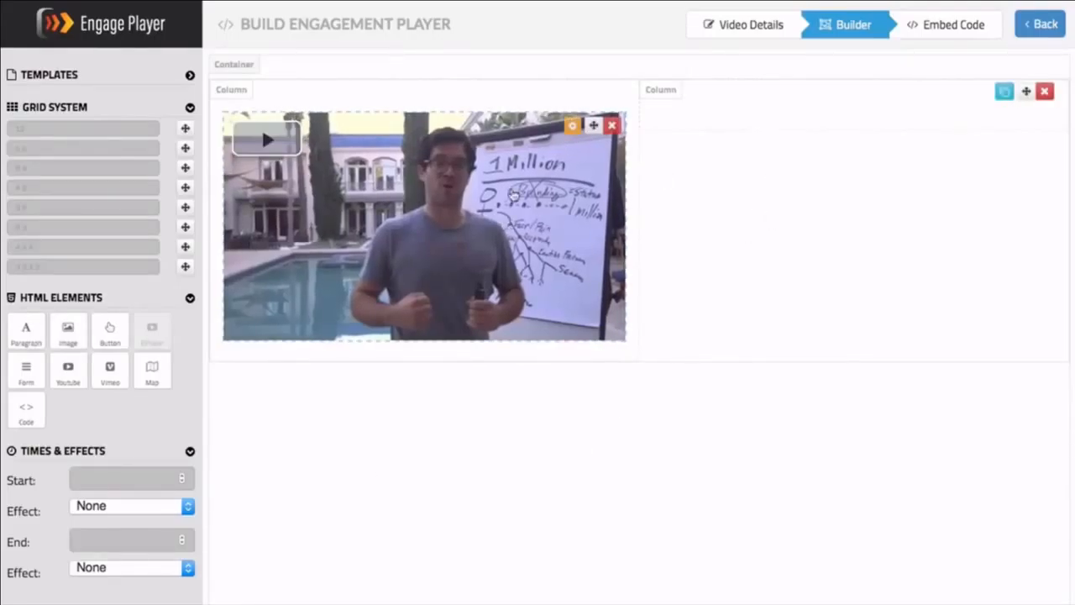
click(572, 126)
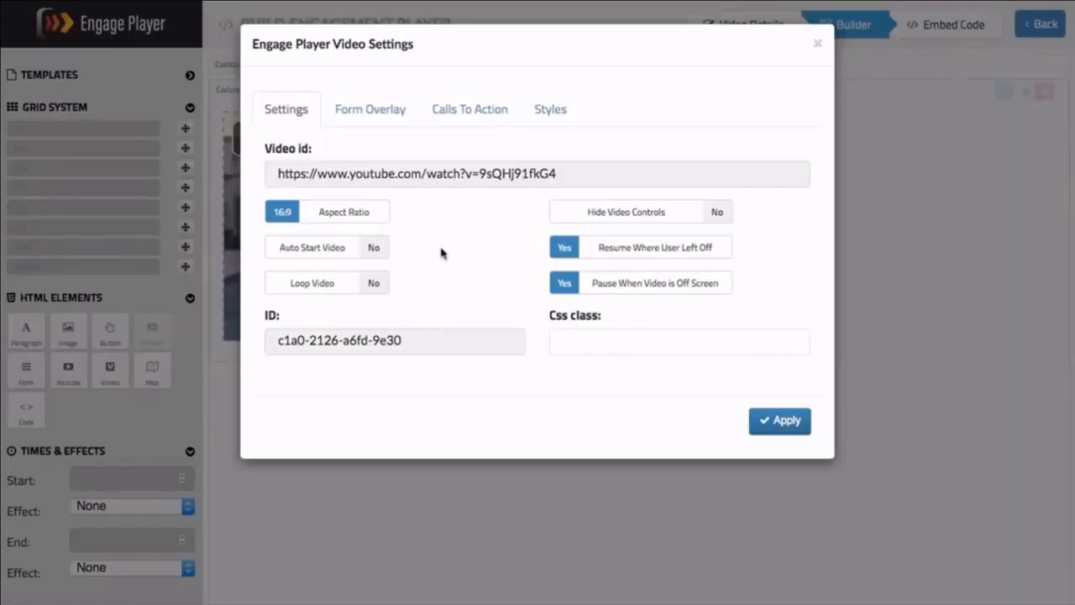
click(350, 219)
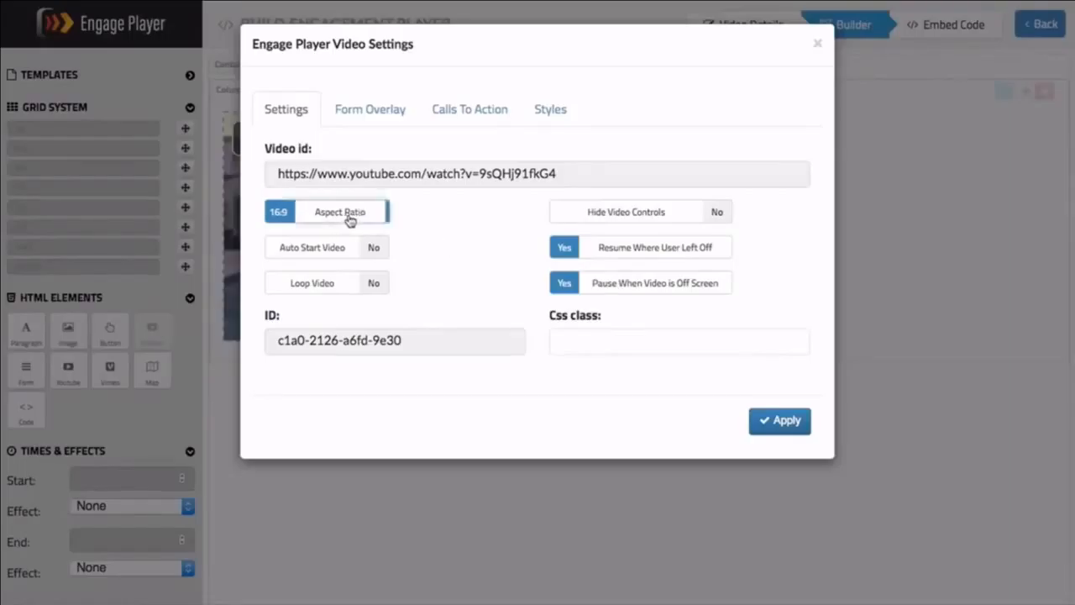
click(350, 219)
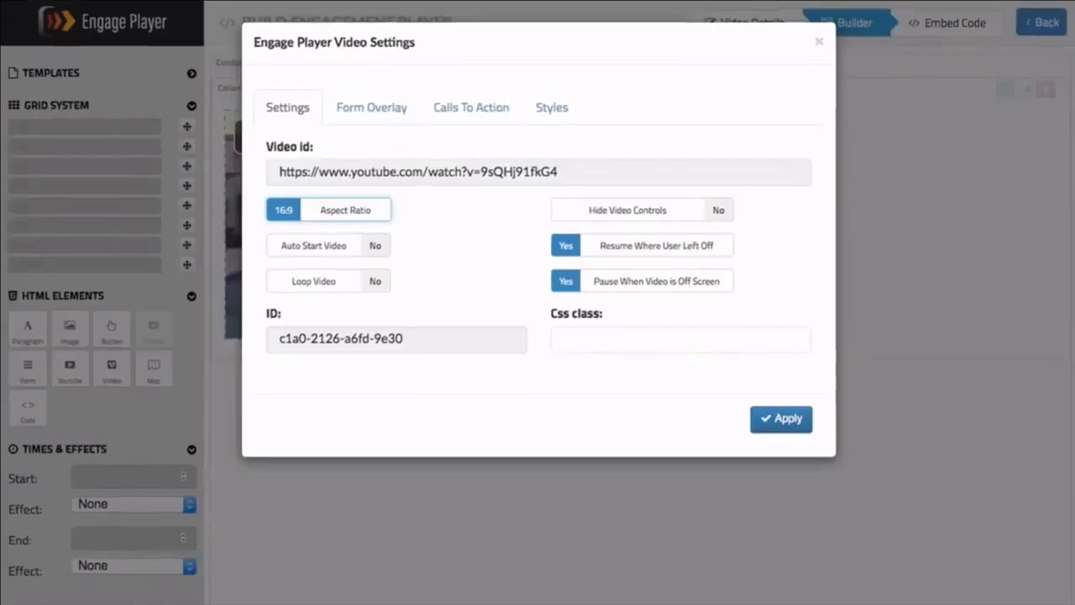
click(659, 249)
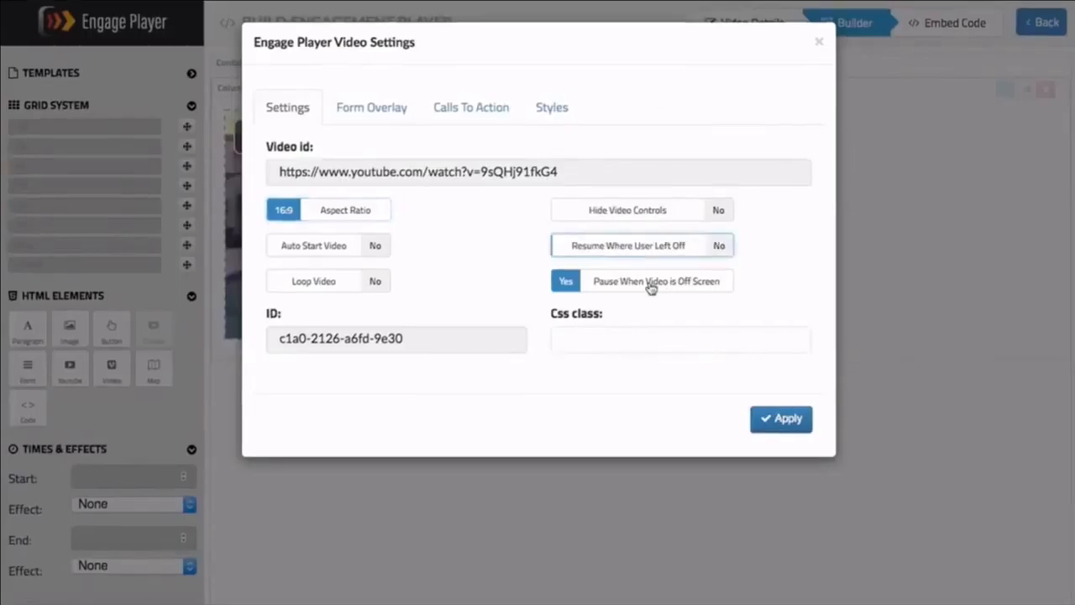
click(660, 288)
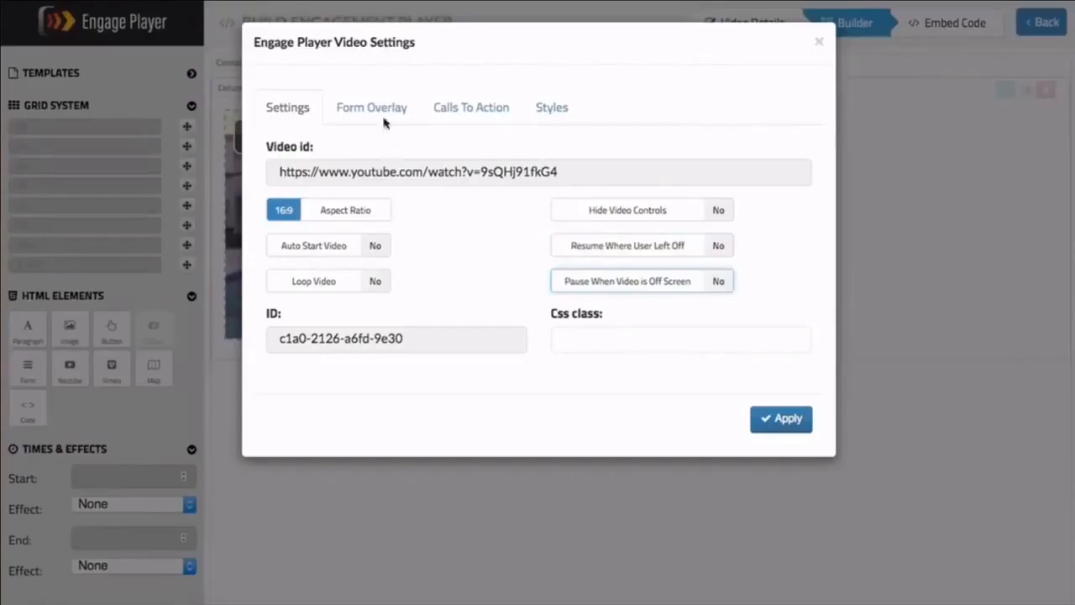
Review the video's margin, padding and background style options and its call-to-action options.
click(546, 113)
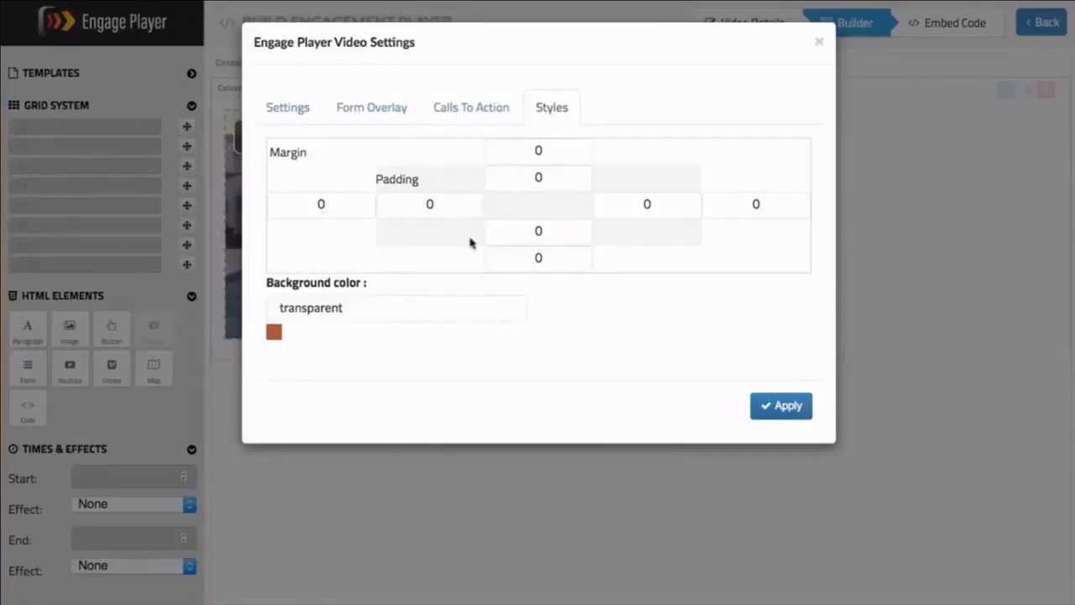
click(473, 113)
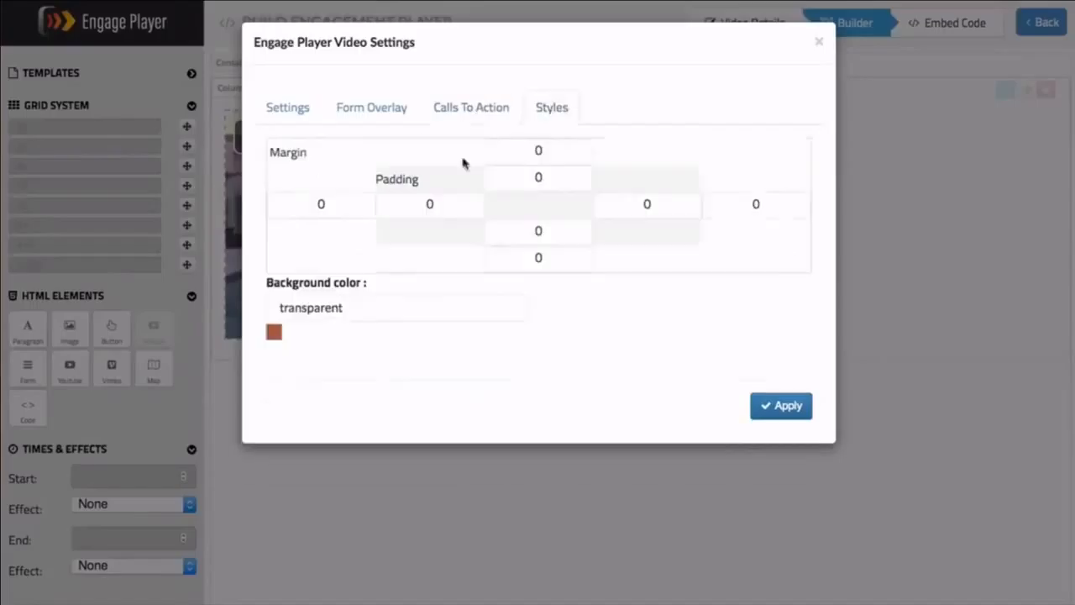
click(480, 109)
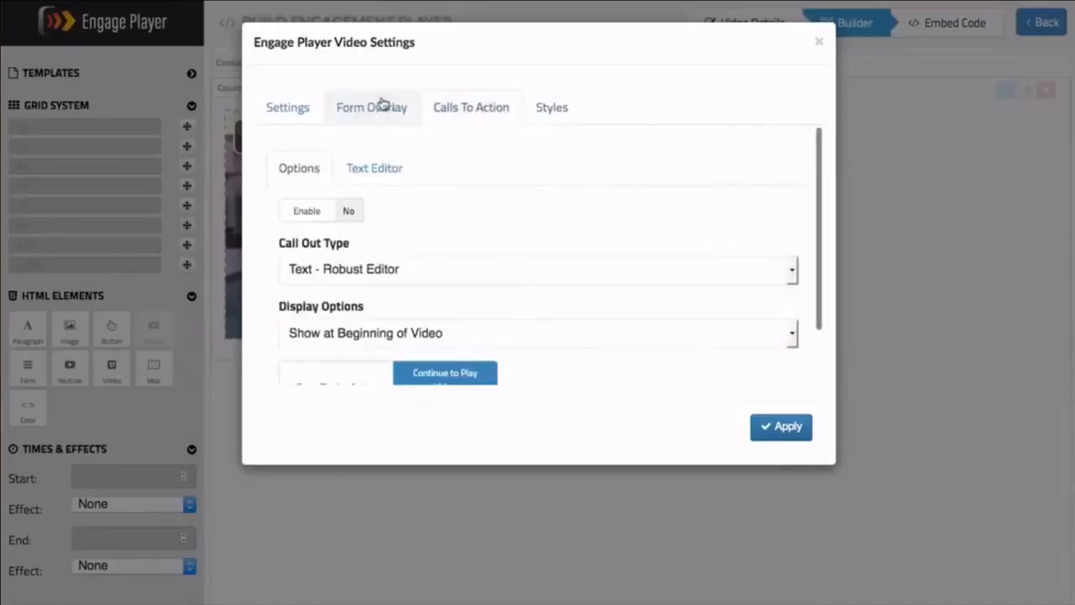
Enable the form overlay and display it at a custom time from 5 to 10 seconds.
click(386, 111)
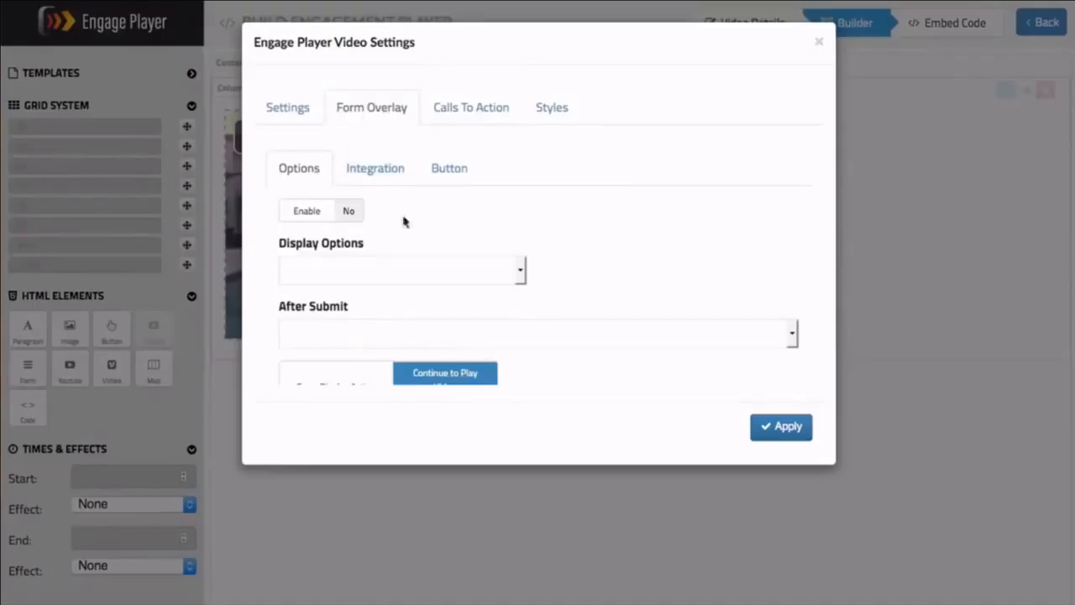
click(352, 215)
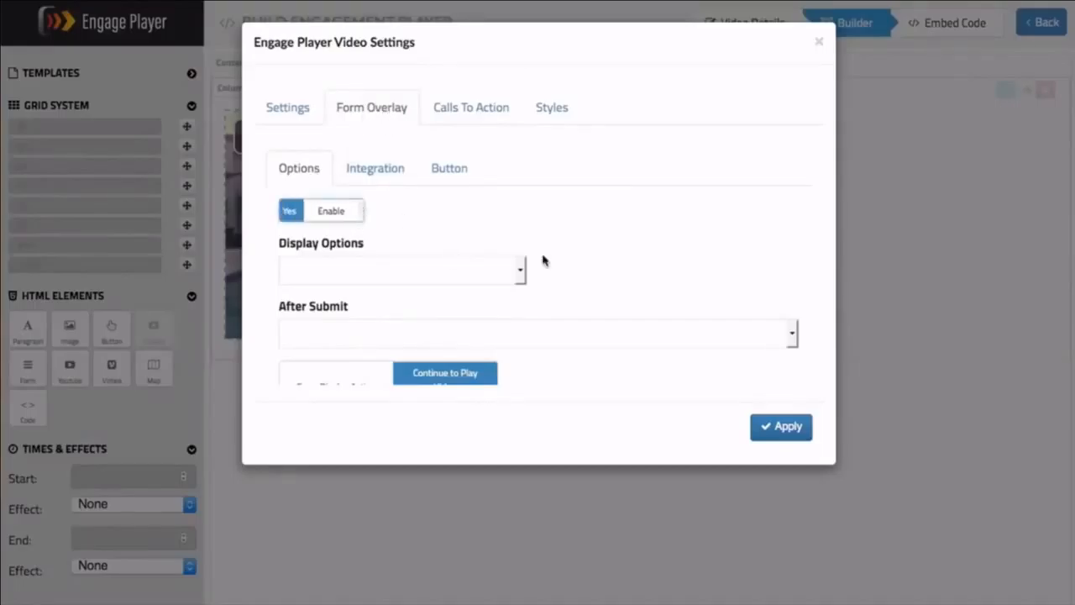
click(522, 274)
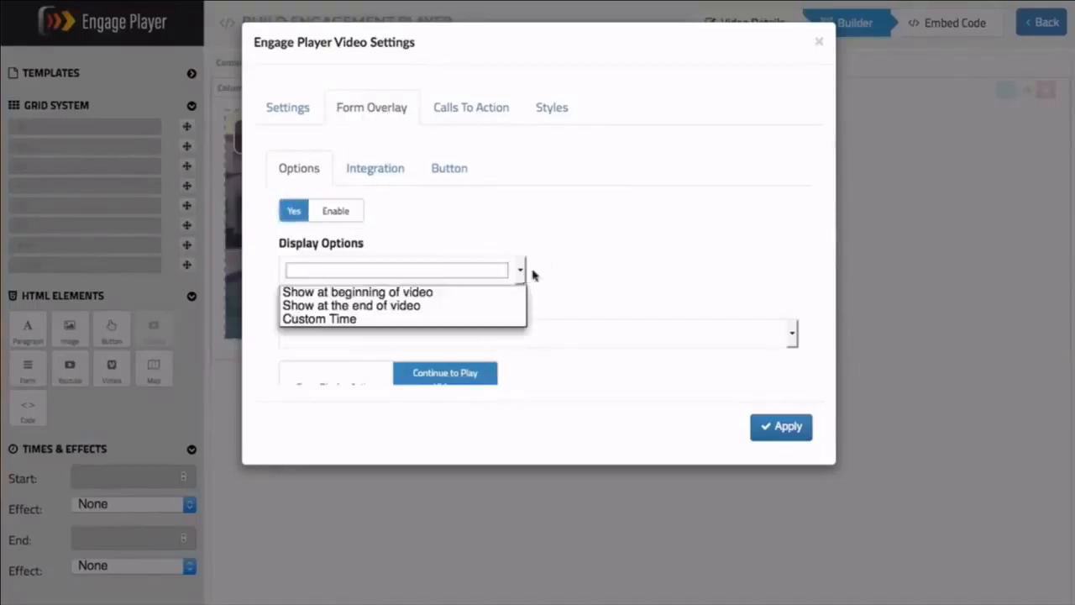
click(454, 321)
scroll(576, 303, down, 2)
click(405, 282)
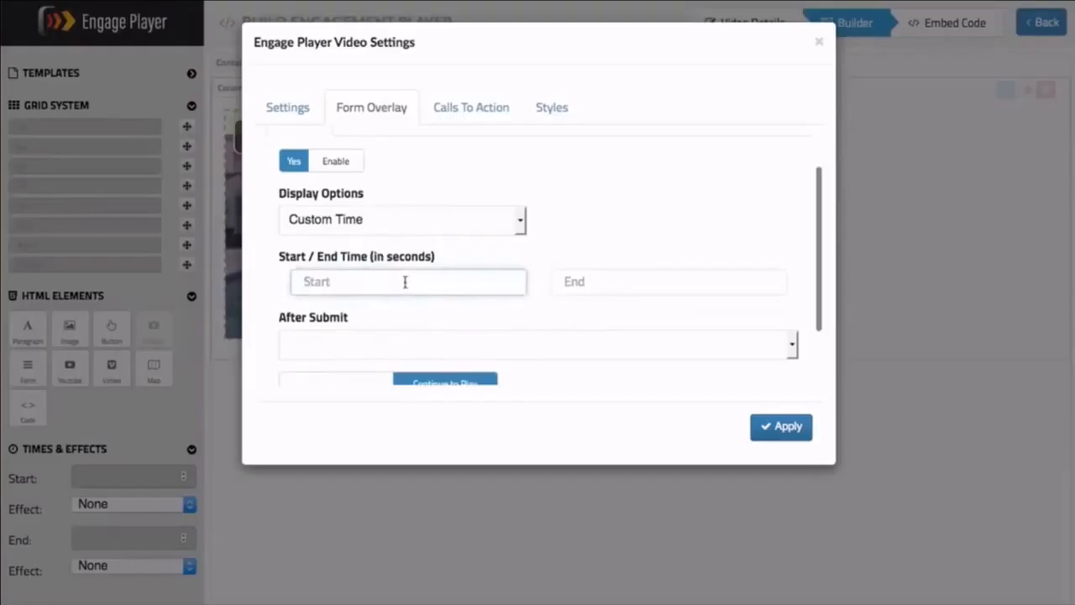
text(5)
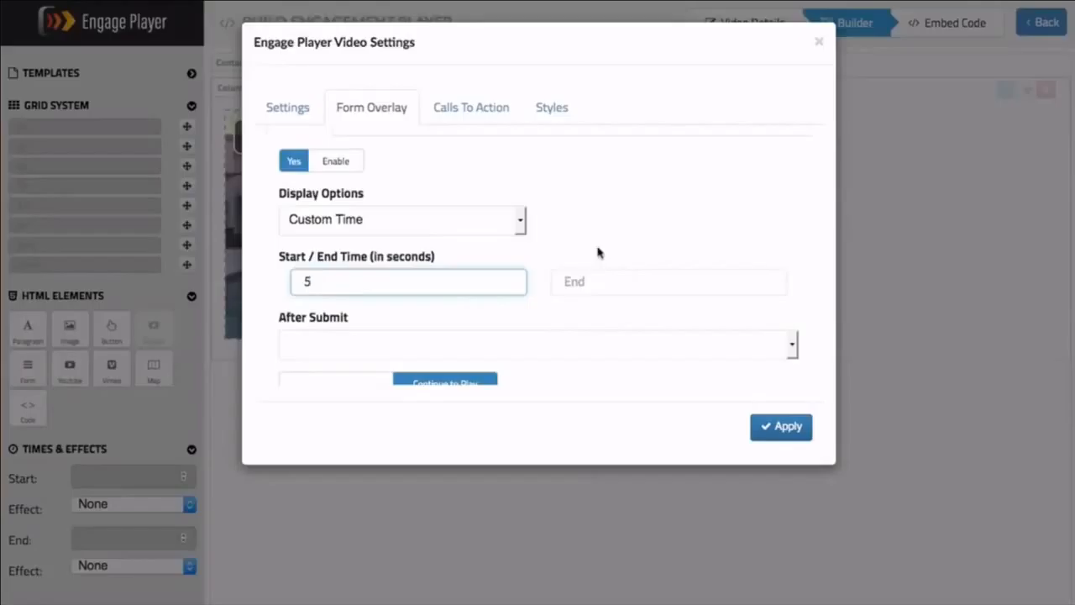
click(590, 276)
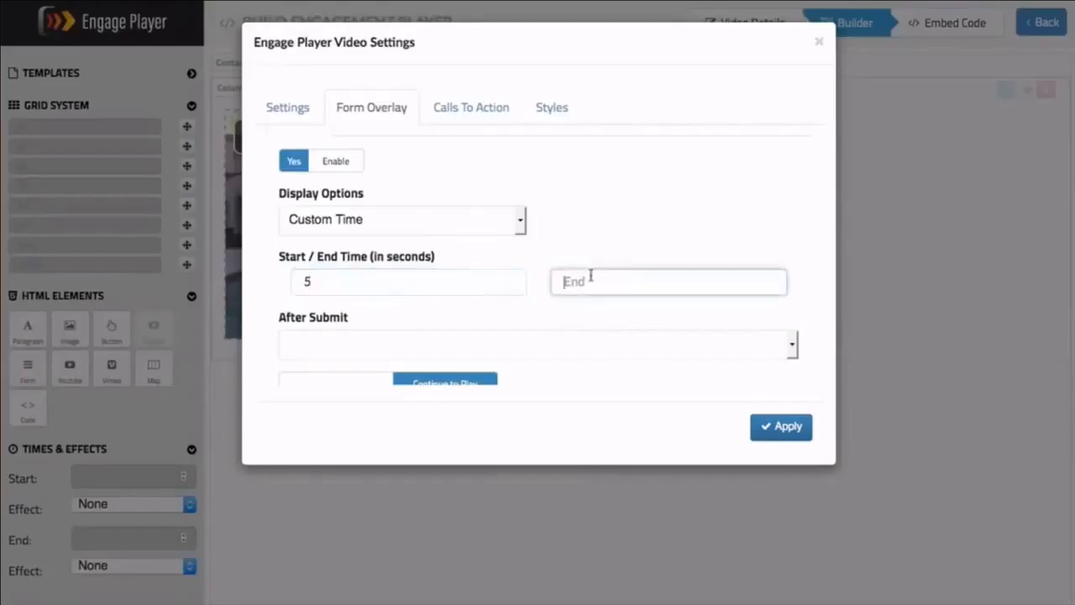
text(10)
Set the form overlay to Continue Playing Video after submission, with Continue to Play Video as the form display action.
scroll(611, 245, down, 2)
click(641, 287)
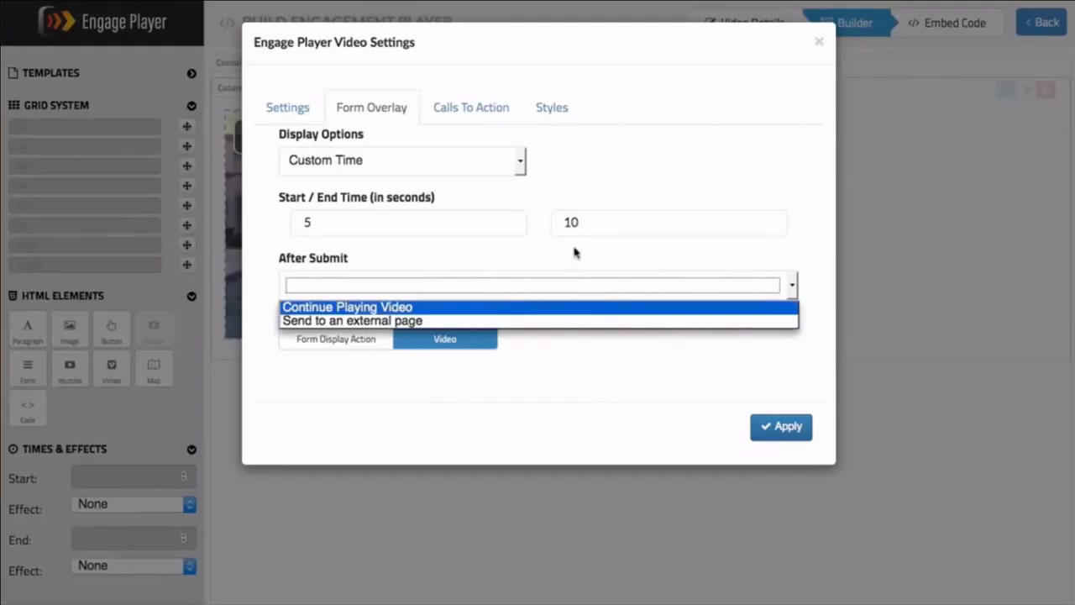
click(439, 309)
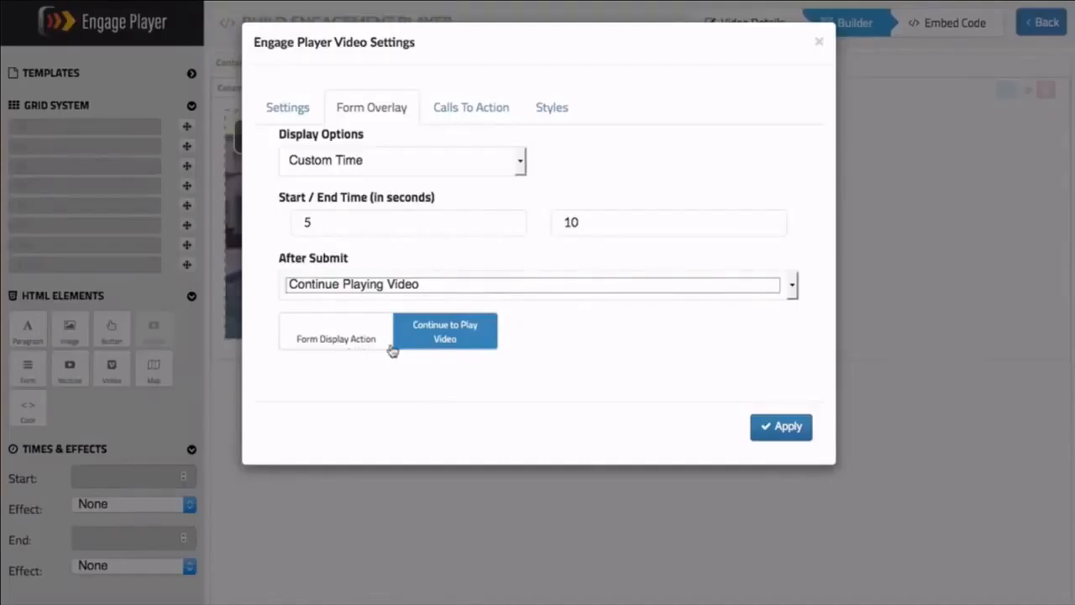
click(463, 339)
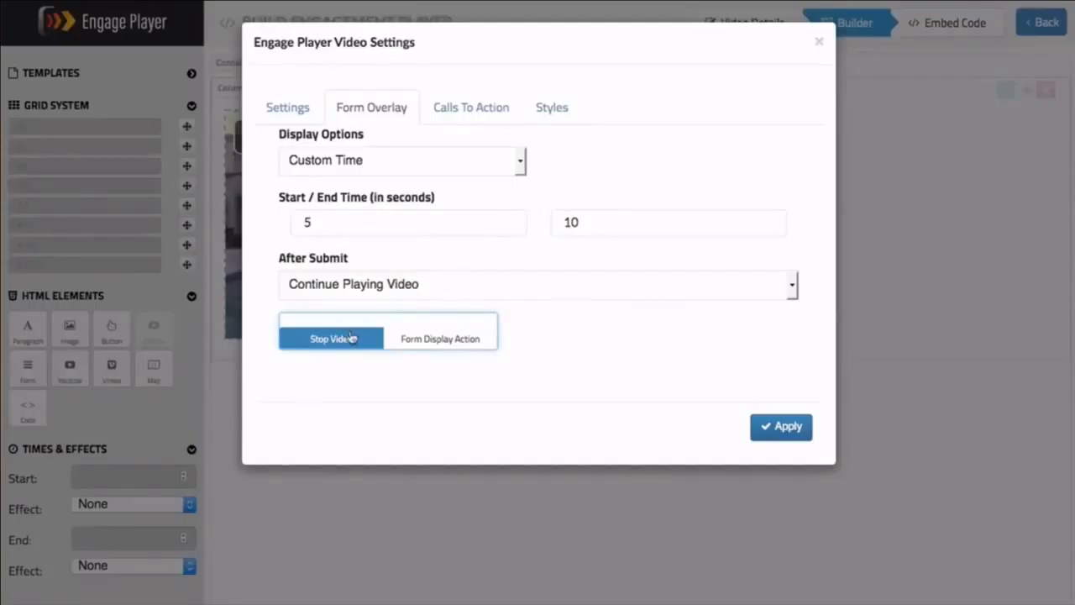
click(380, 339)
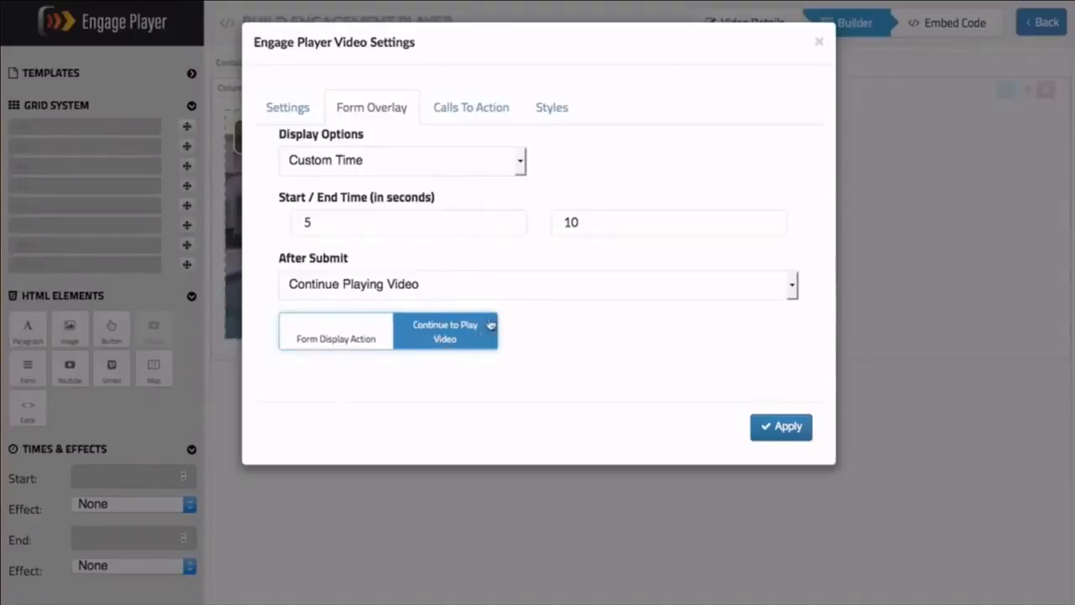
Switch the form overlay's integration type to Auto Responder, choose the "Test" autoresponder and review the name field options.
scroll(551, 311, up, 2)
scroll(551, 311, up, 2)
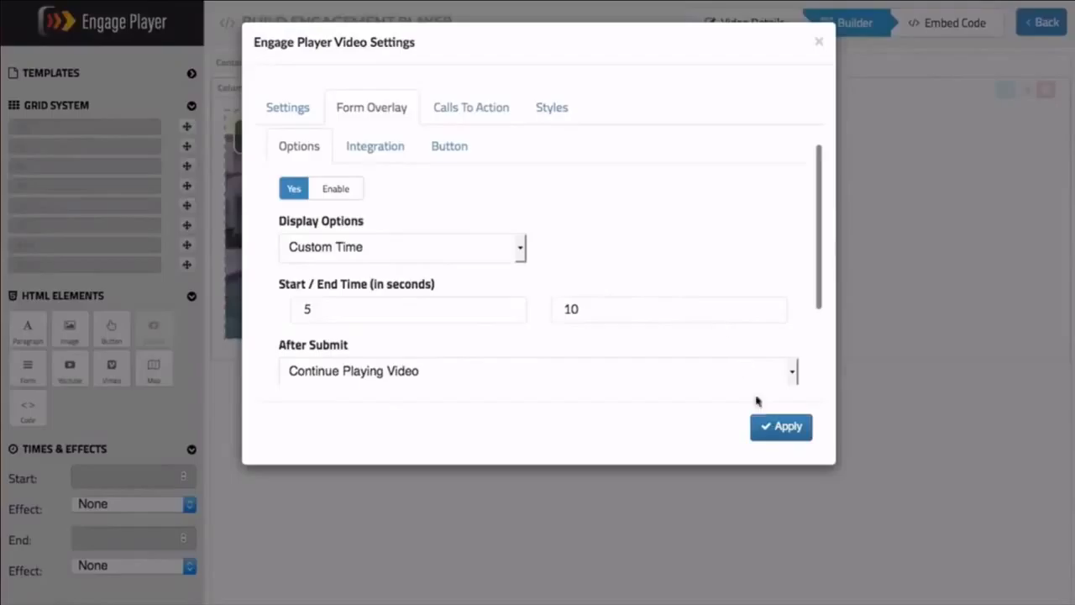
click(380, 147)
scroll(439, 255, down, 2)
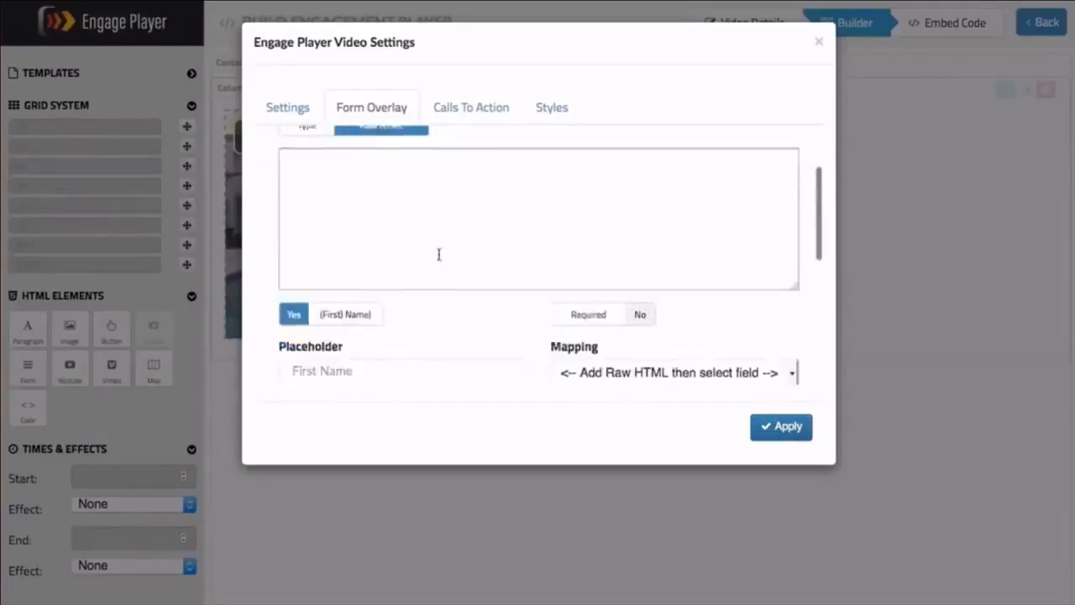
scroll(438, 254, up, 3)
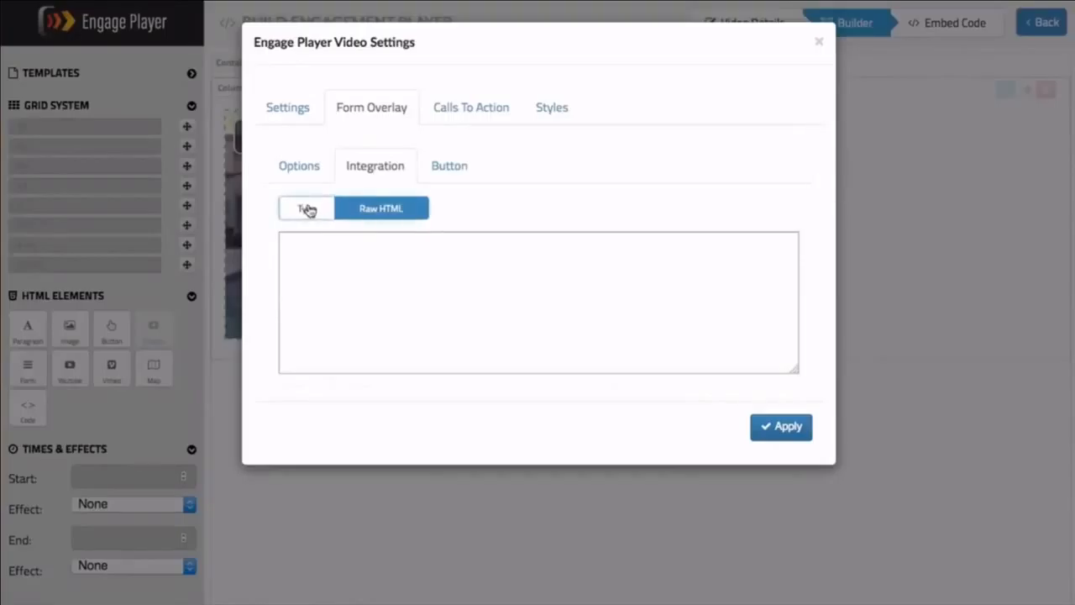
click(360, 210)
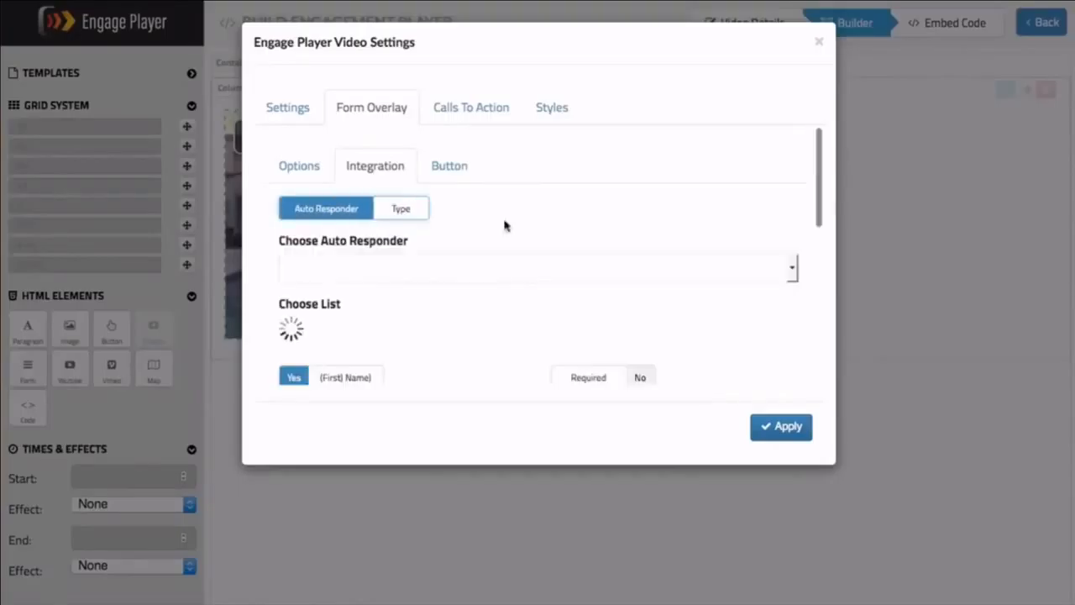
click(518, 274)
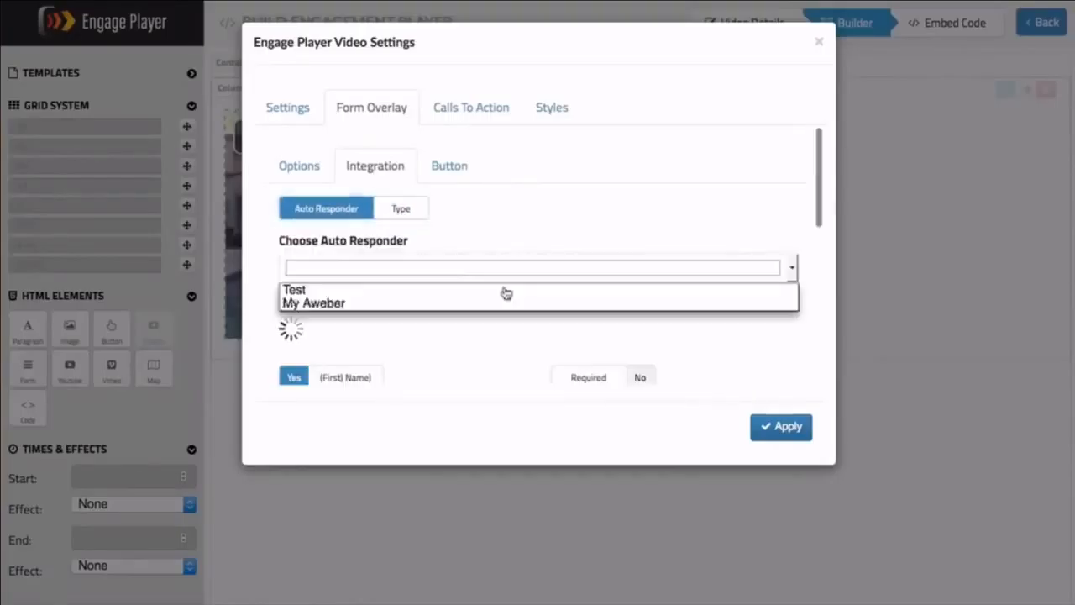
click(420, 291)
scroll(530, 291, down, 3)
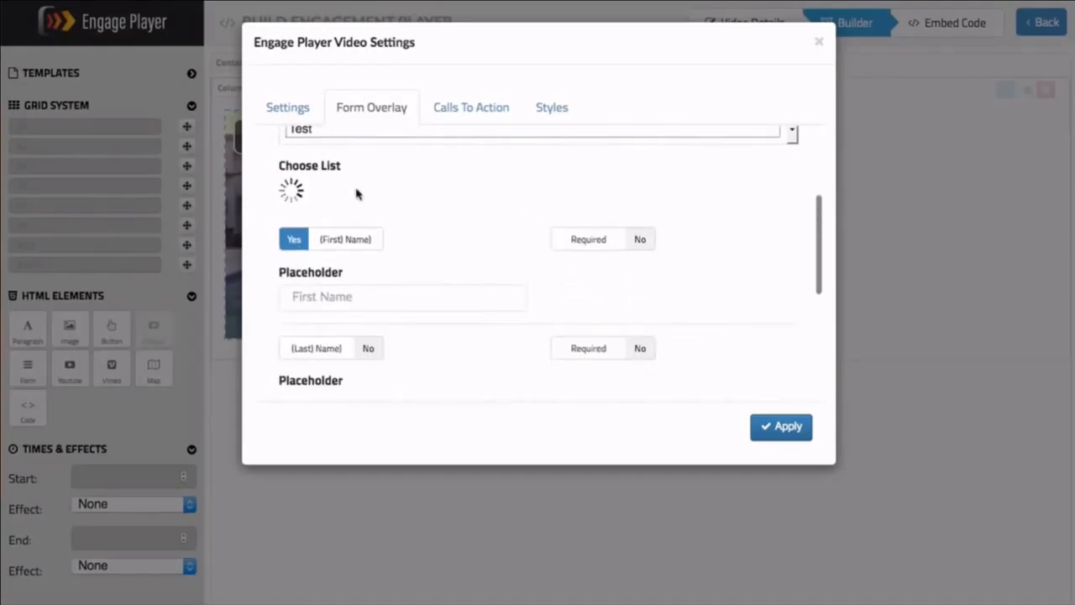
scroll(414, 237, down, 1)
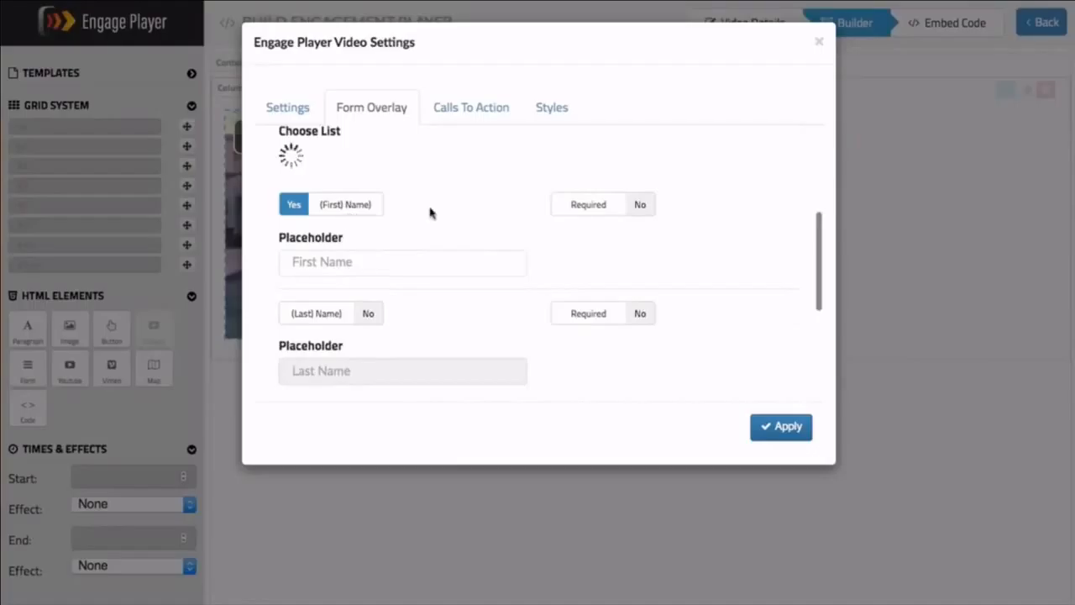
Enable the last name and email address fields in the form overlay's integration settings.
scroll(429, 211, down, 1)
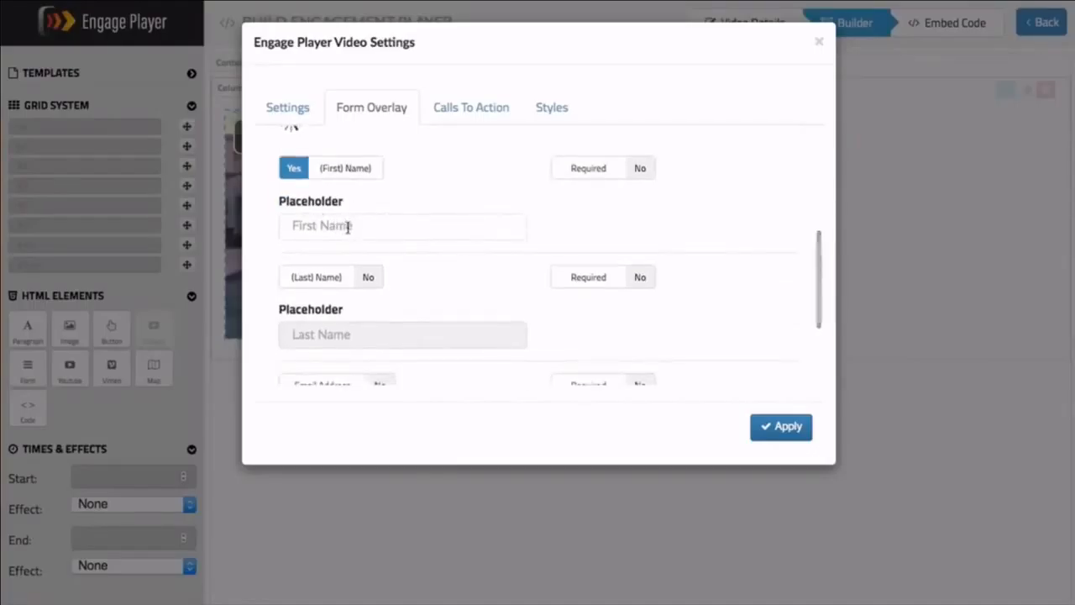
scroll(367, 228, down, 1)
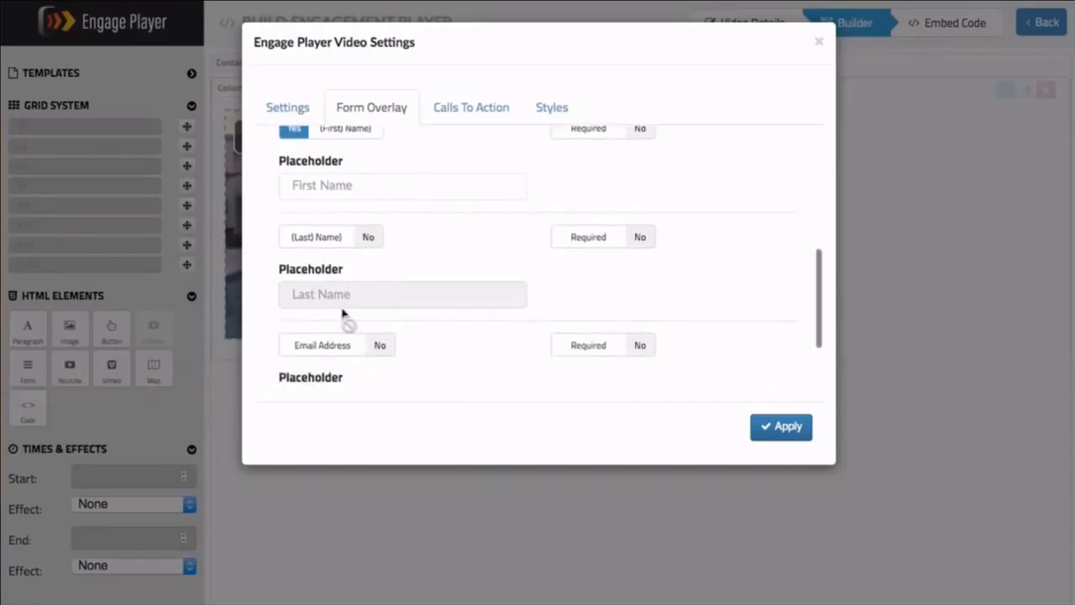
scroll(340, 347, down, 1)
scroll(344, 348, up, 1)
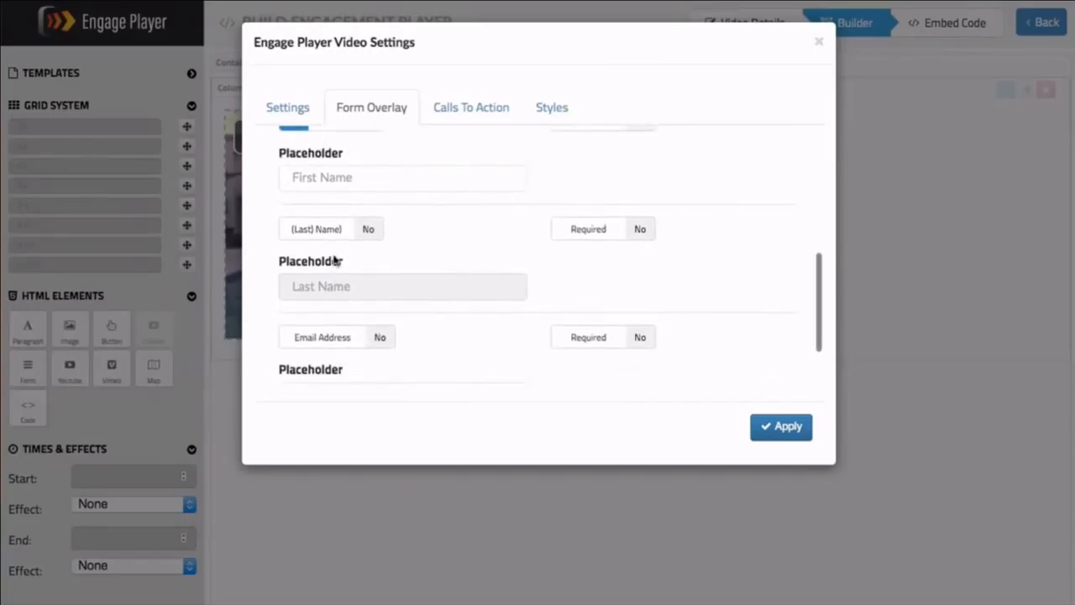
click(327, 234)
click(319, 338)
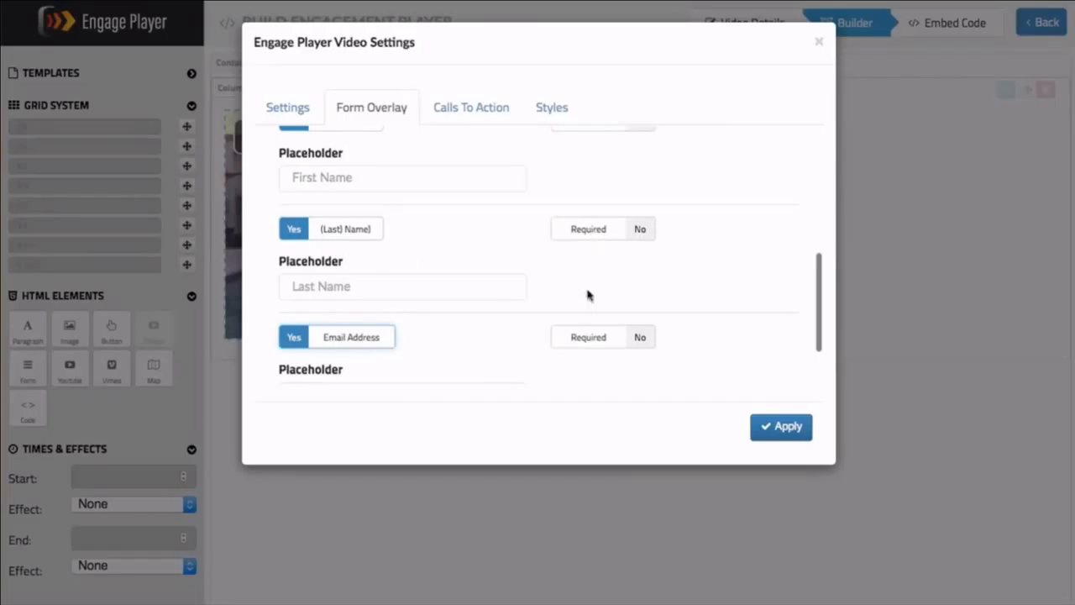
scroll(537, 249, down, 2)
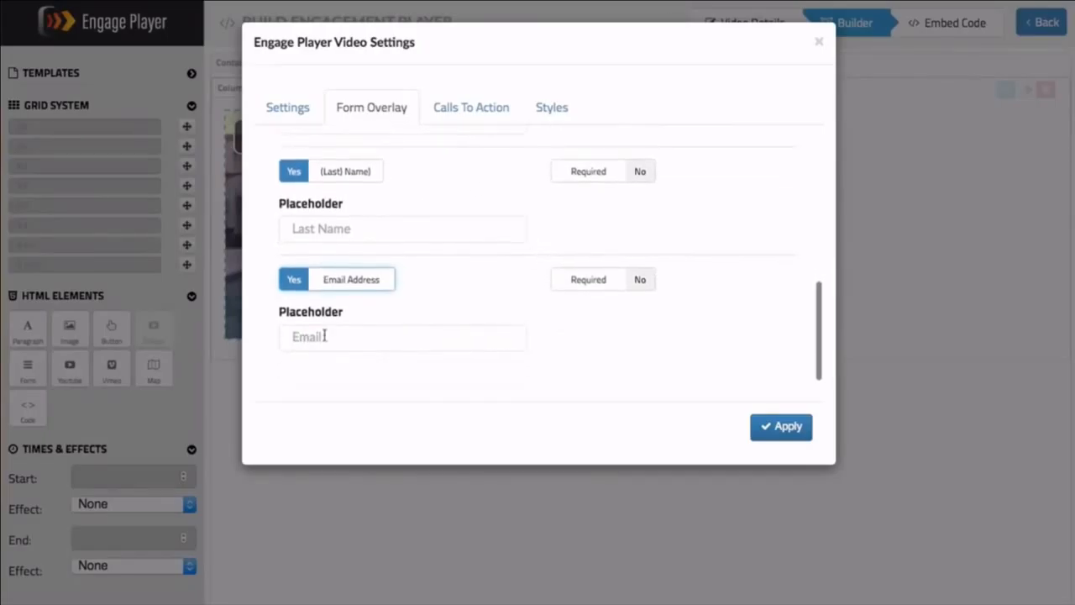
Change the label of the form overlay's button to "Submit".
scroll(331, 336, up, 8)
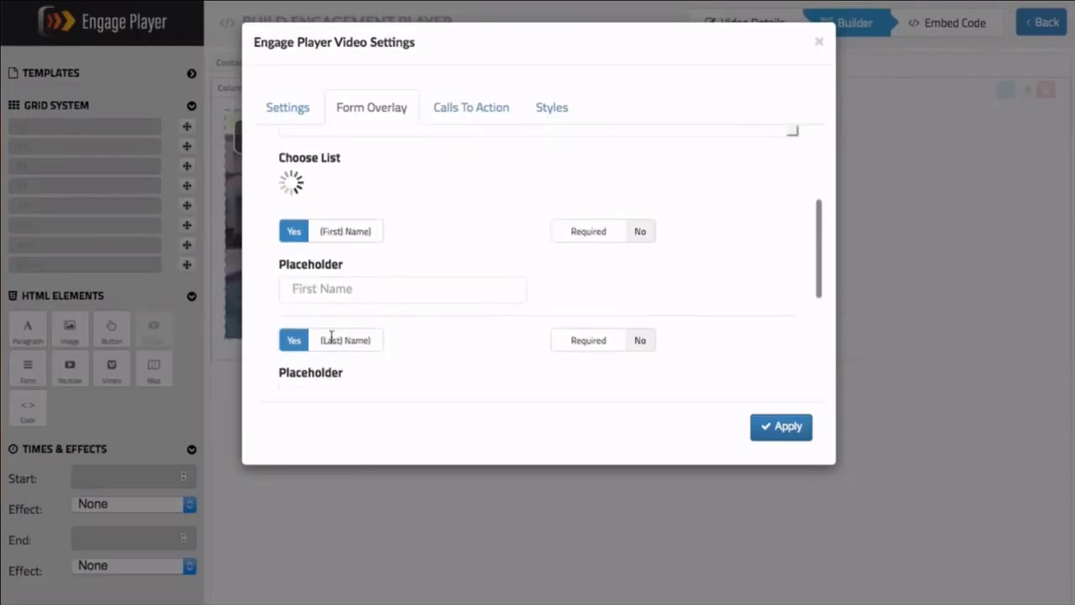
click(435, 178)
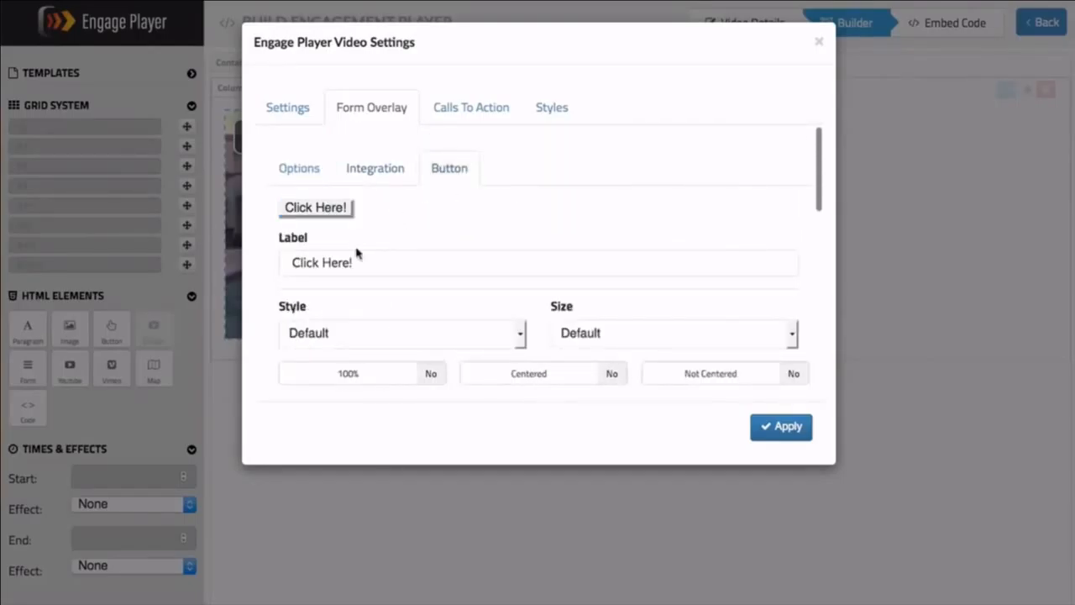
triple_click(370, 259)
key(BackSpace)
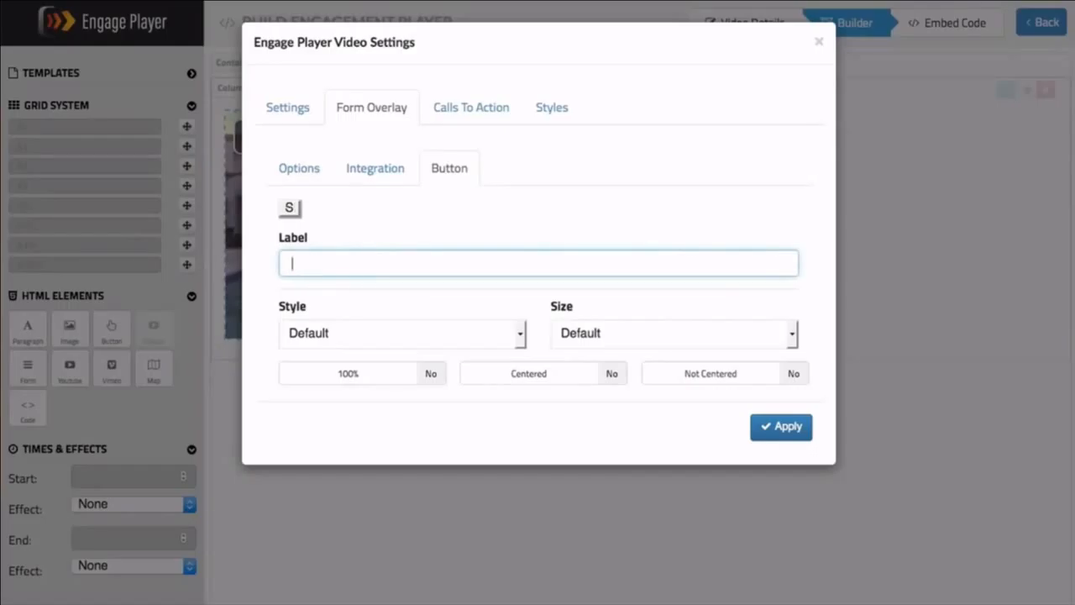
text(Subm)
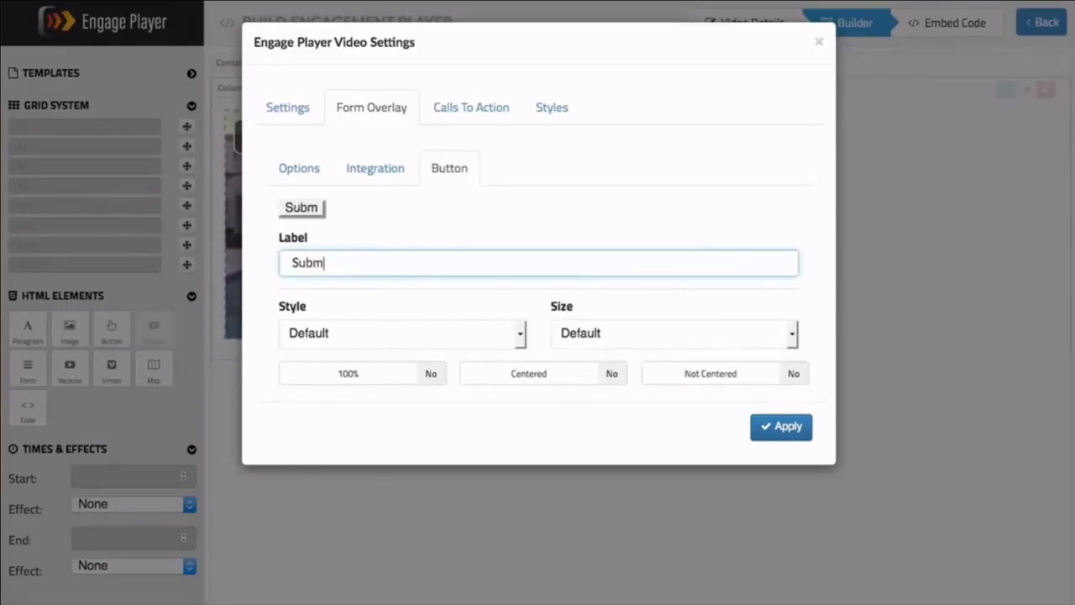
text(it)
Try the Primary, Success and Info styles on the form overlay's button.
scroll(405, 302, down, 1)
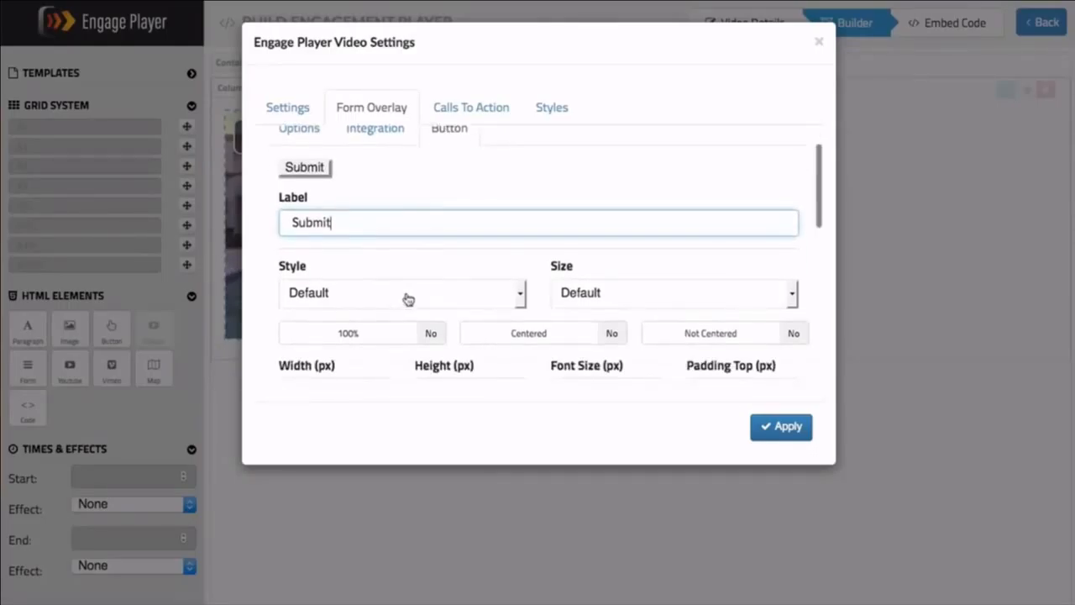
click(406, 299)
click(388, 334)
click(422, 303)
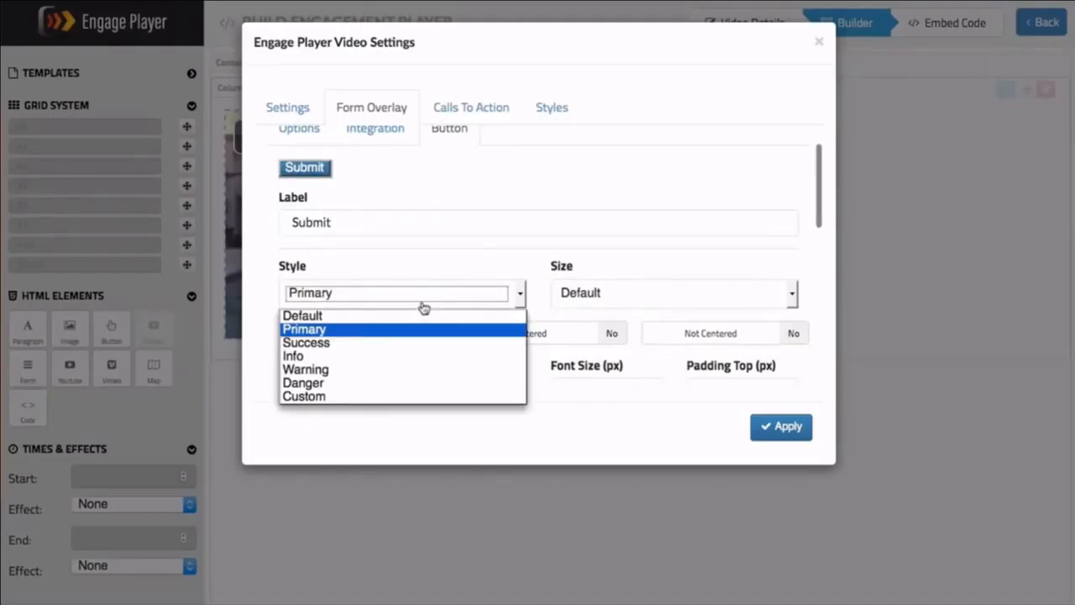
click(396, 342)
click(379, 294)
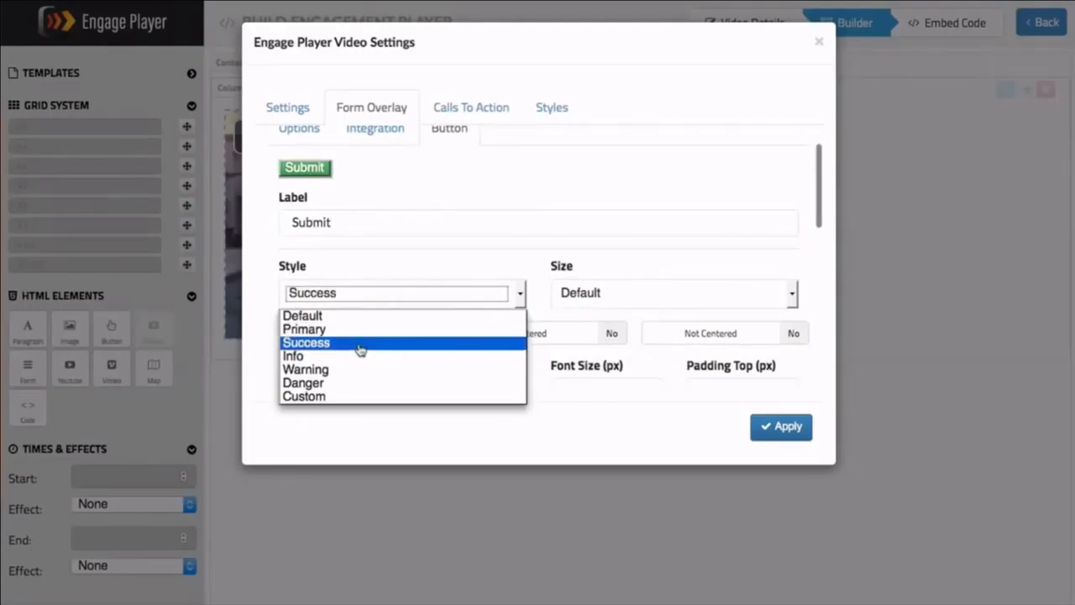
click(354, 360)
Set the form overlay button's style to Custom and its size to Large.
click(403, 303)
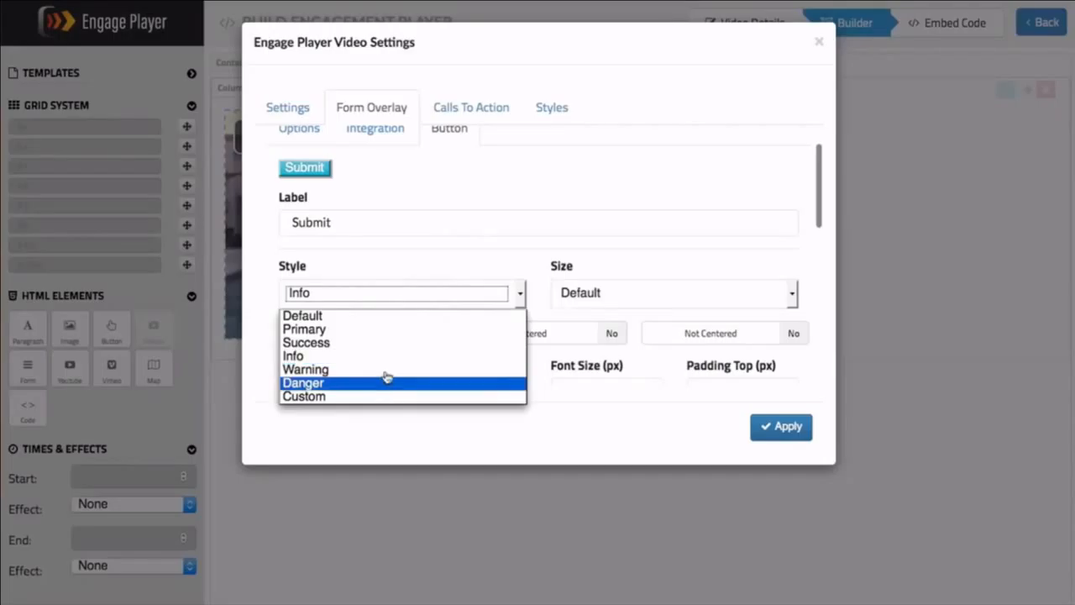
click(369, 398)
scroll(434, 321, down, 1)
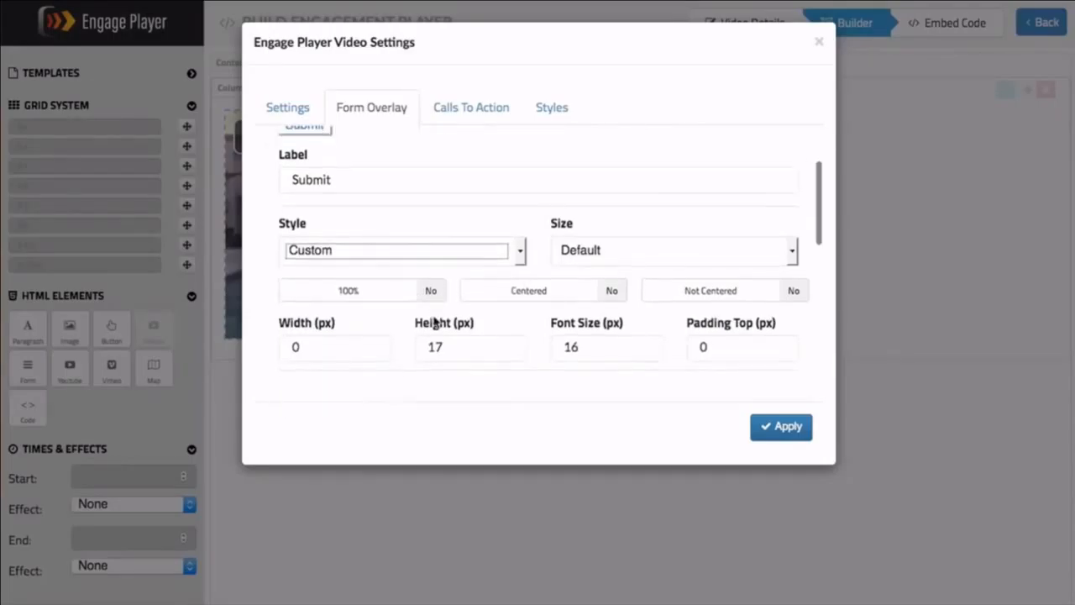
click(581, 257)
click(565, 287)
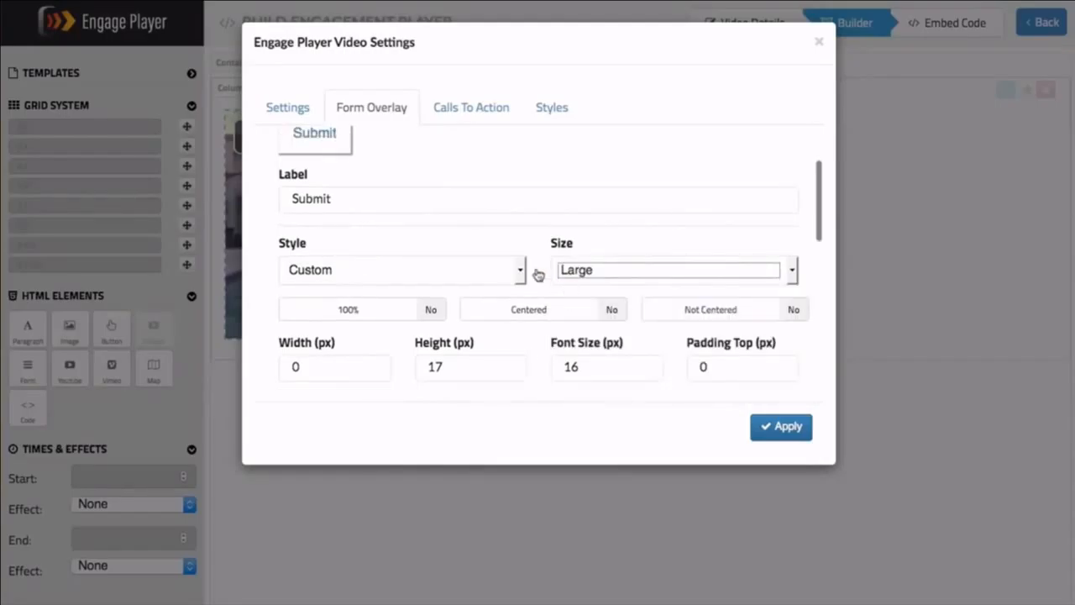
Try the 100%, Centered and Not Centered layout options on the form overlay's button.
scroll(443, 256, up, 1)
scroll(440, 247, down, 2)
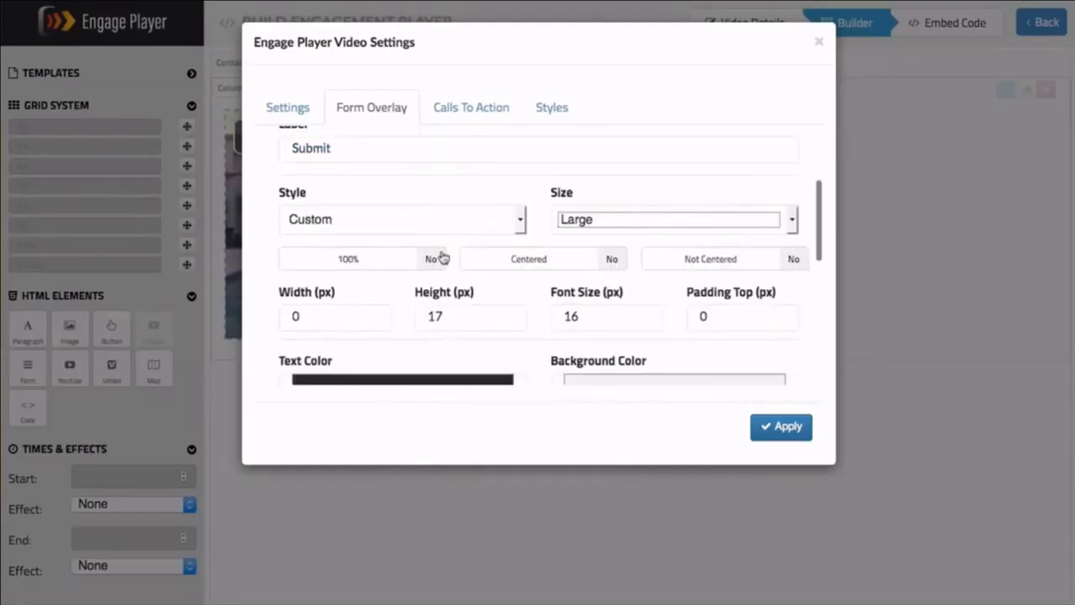
click(388, 262)
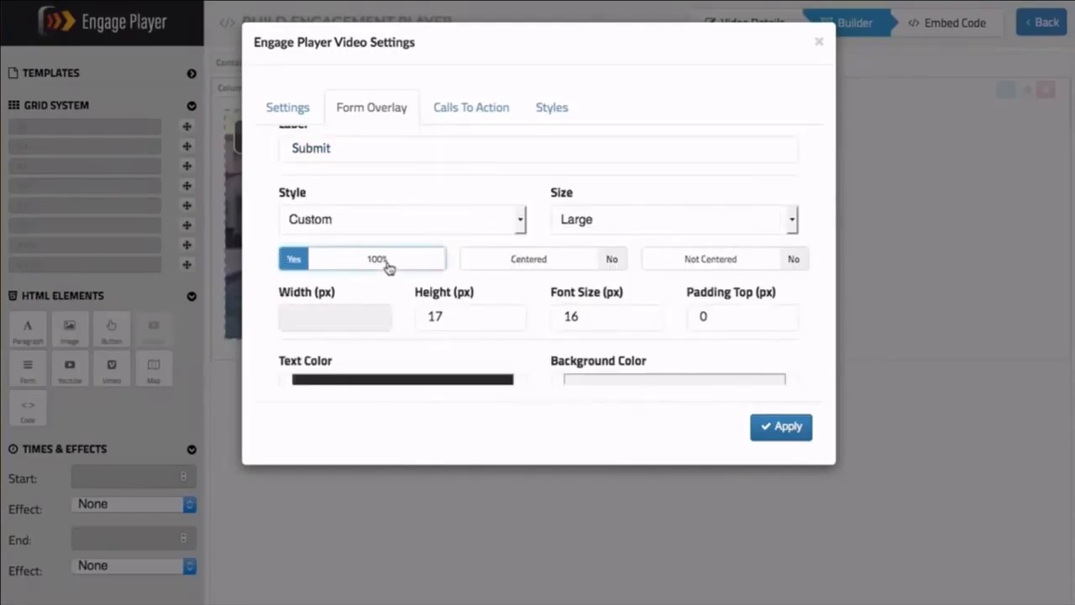
scroll(378, 285, up, 2)
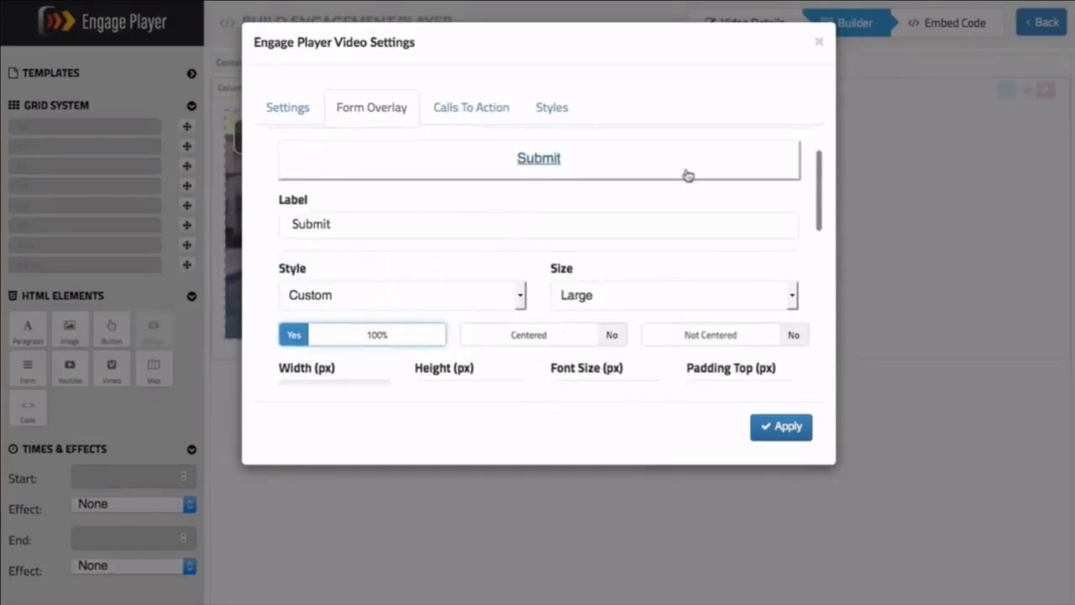
click(523, 339)
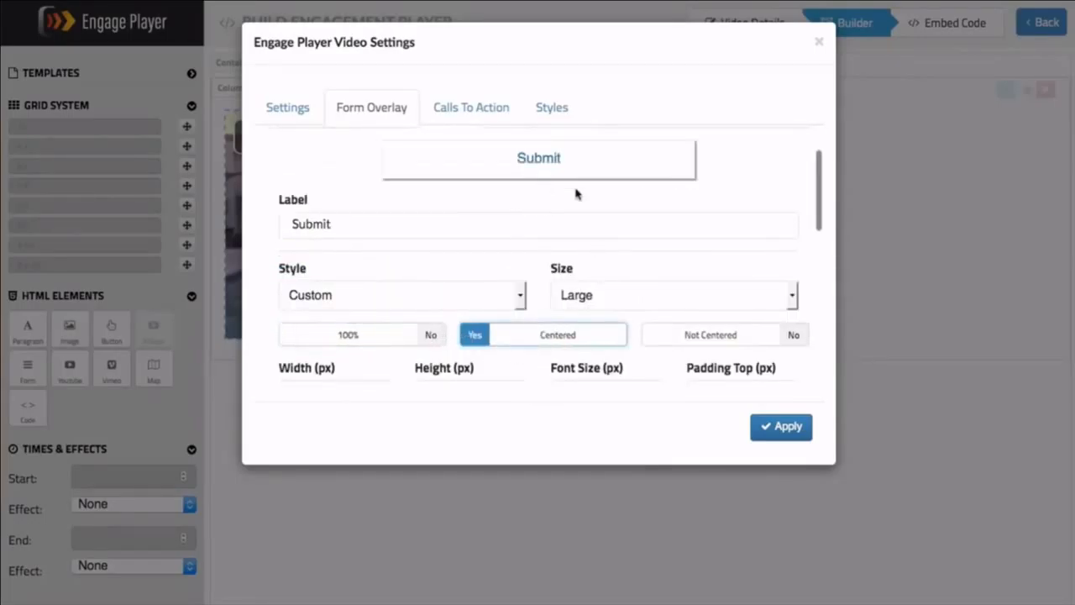
scroll(484, 281, down, 2)
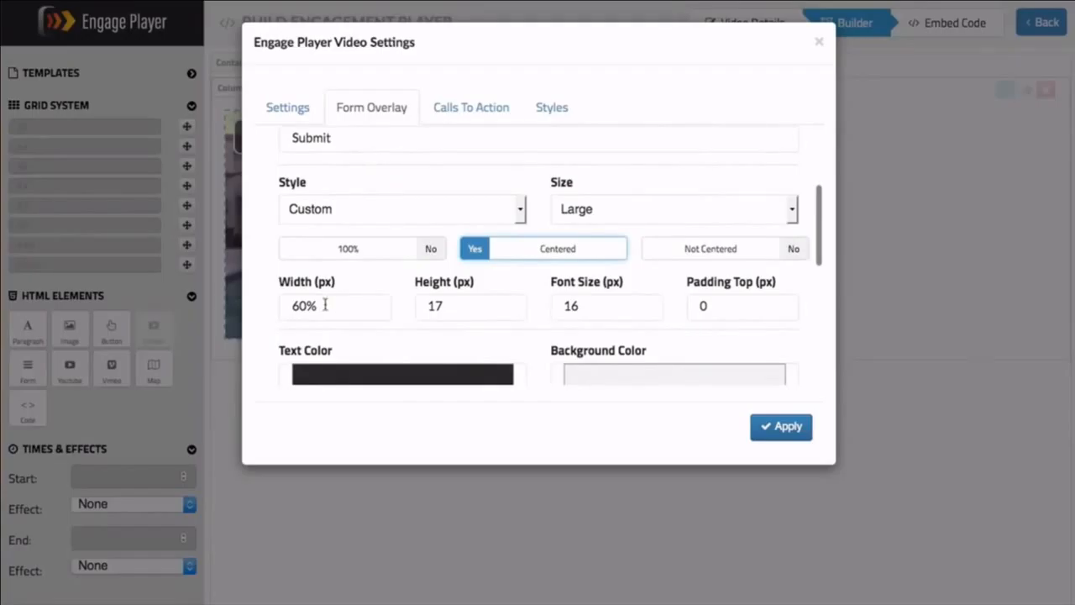
click(701, 250)
scroll(570, 304, up, 1)
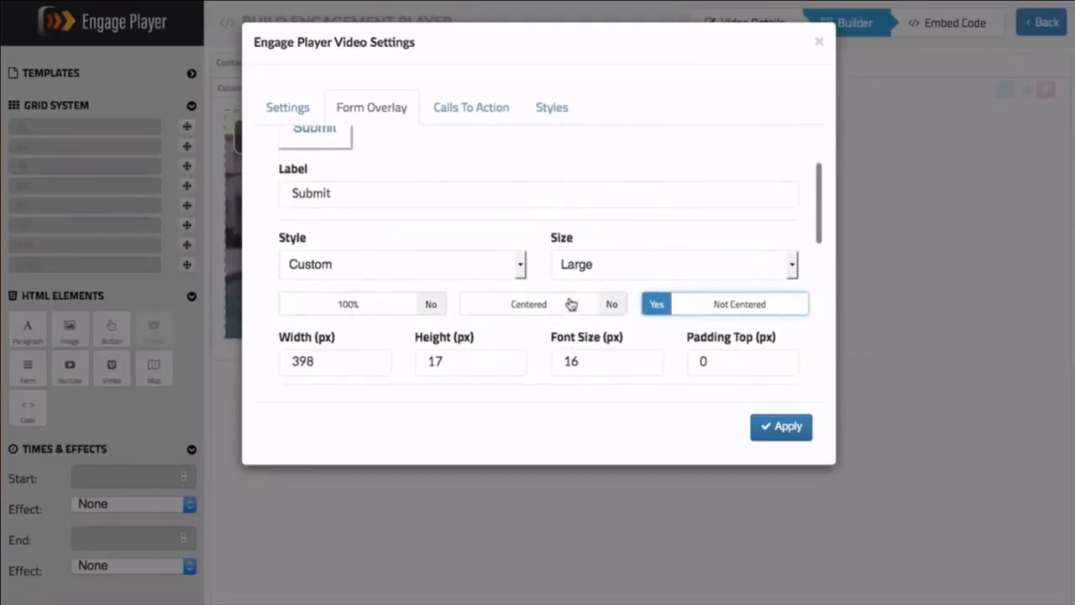
scroll(461, 244, down, 1)
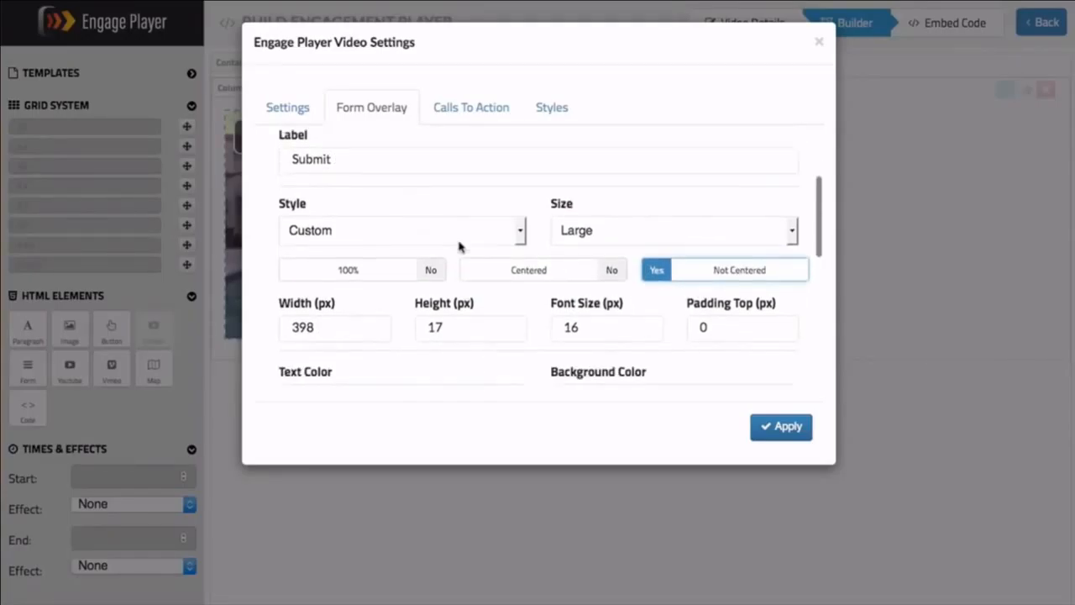
Set the form overlay's button to Centered and check its preview.
click(510, 272)
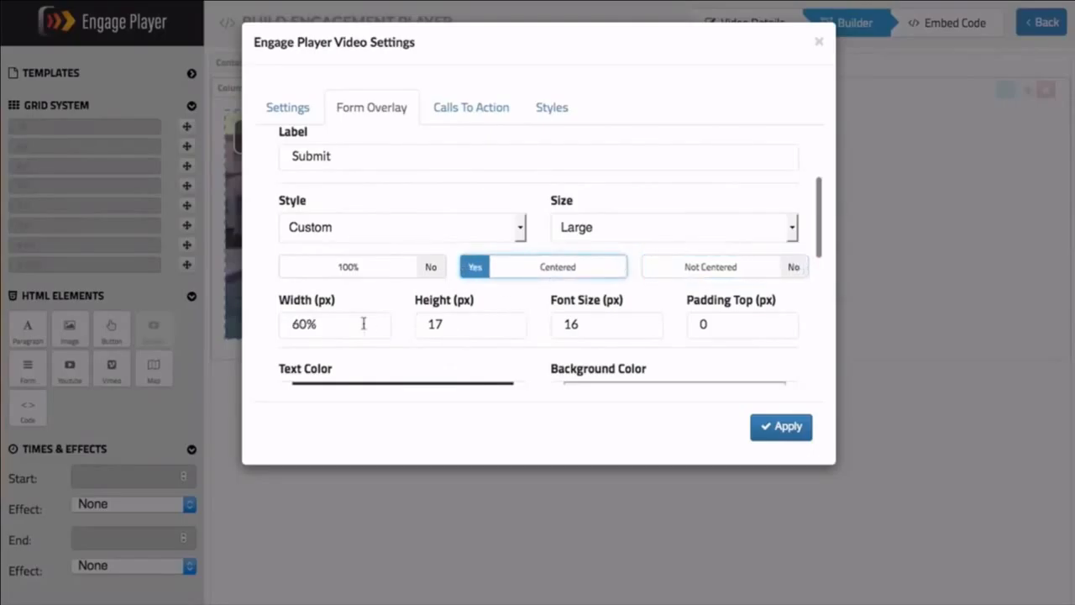
scroll(371, 325, up, 2)
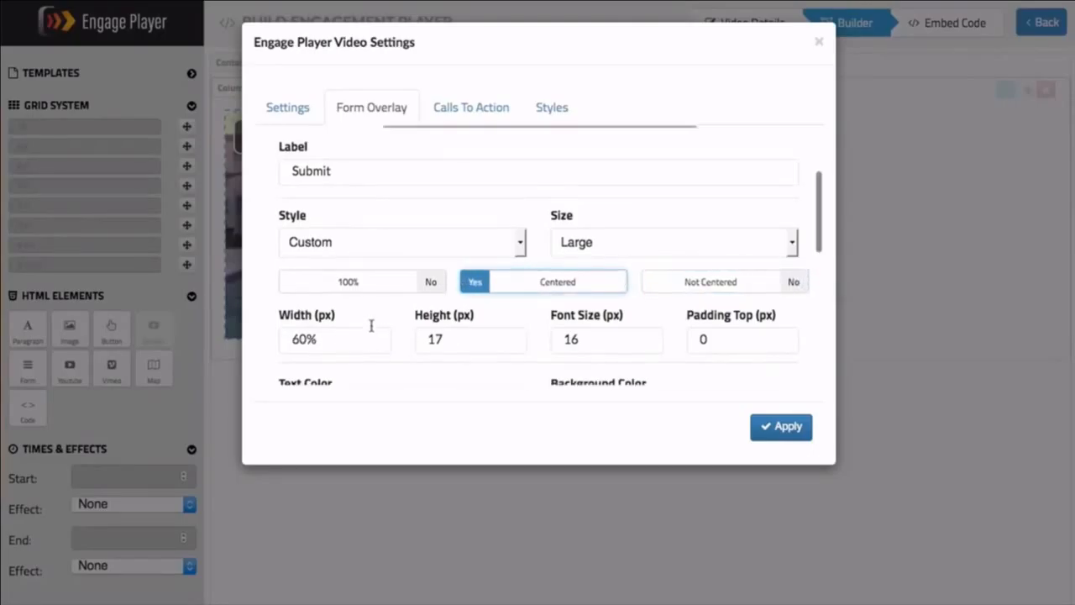
scroll(372, 330, down, 3)
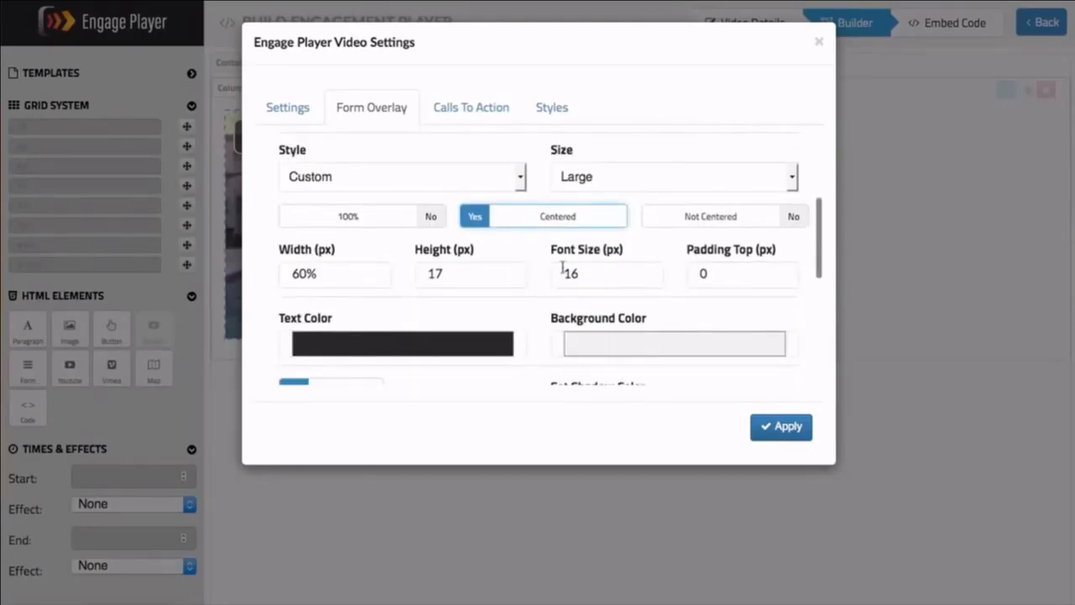
Set the form overlay button's background color to Orange from the Apple color palette.
scroll(479, 302, down, 1)
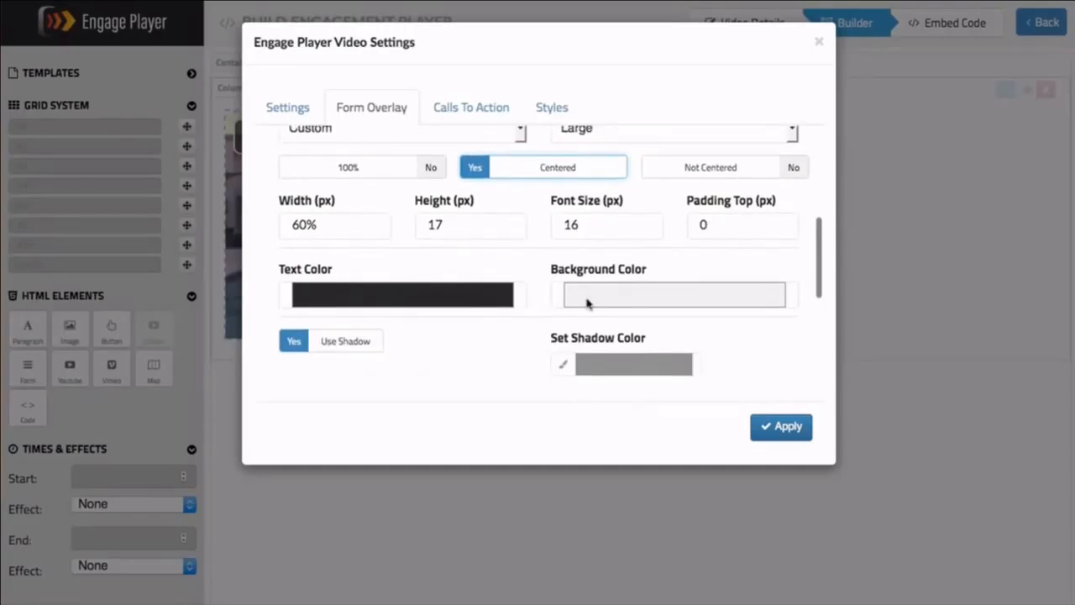
scroll(472, 307, up, 2)
scroll(542, 301, down, 1)
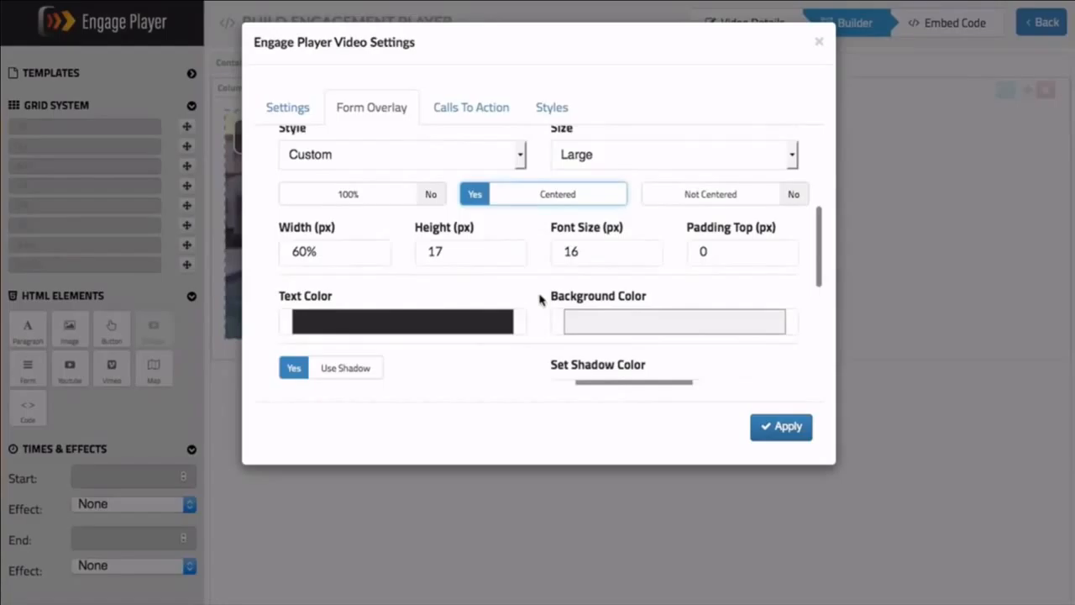
click(602, 325)
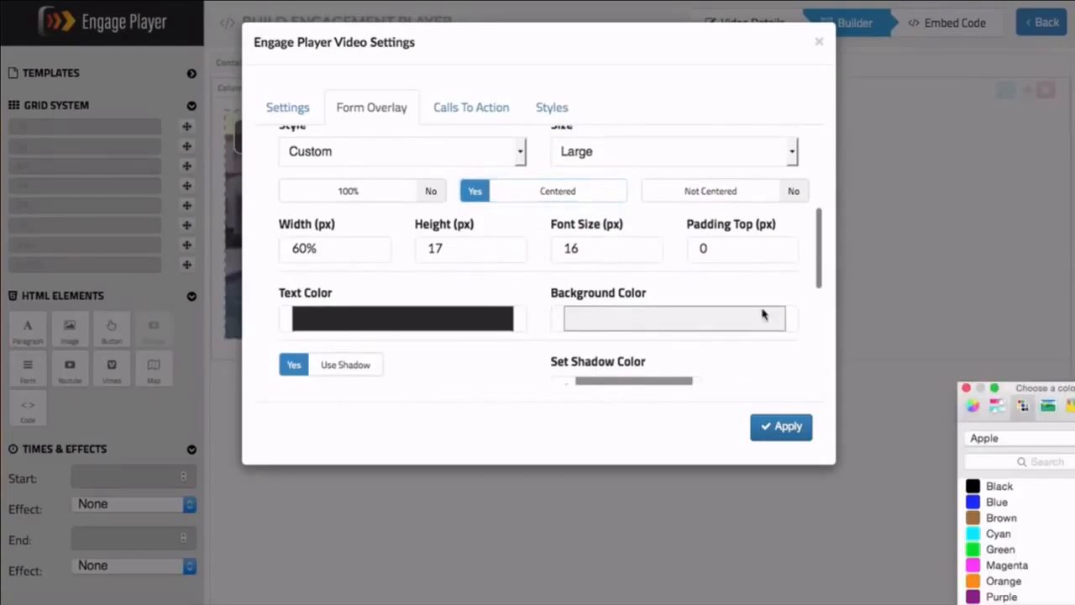
click(994, 582)
click(966, 388)
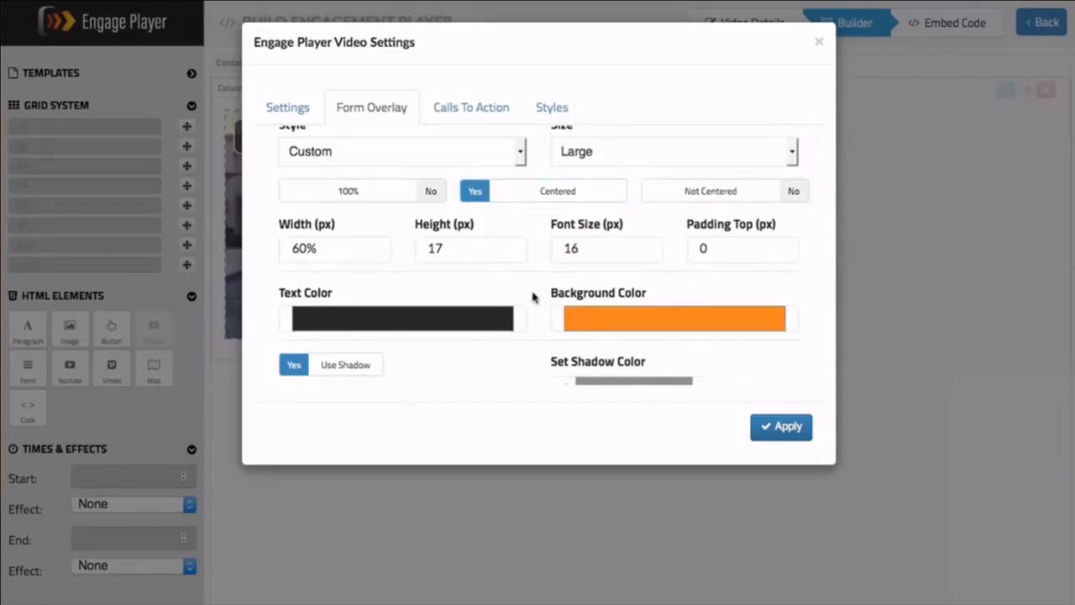
scroll(532, 296, up, 2)
Review the form overlay button's shadow options and turn its shadow off.
scroll(533, 296, down, 5)
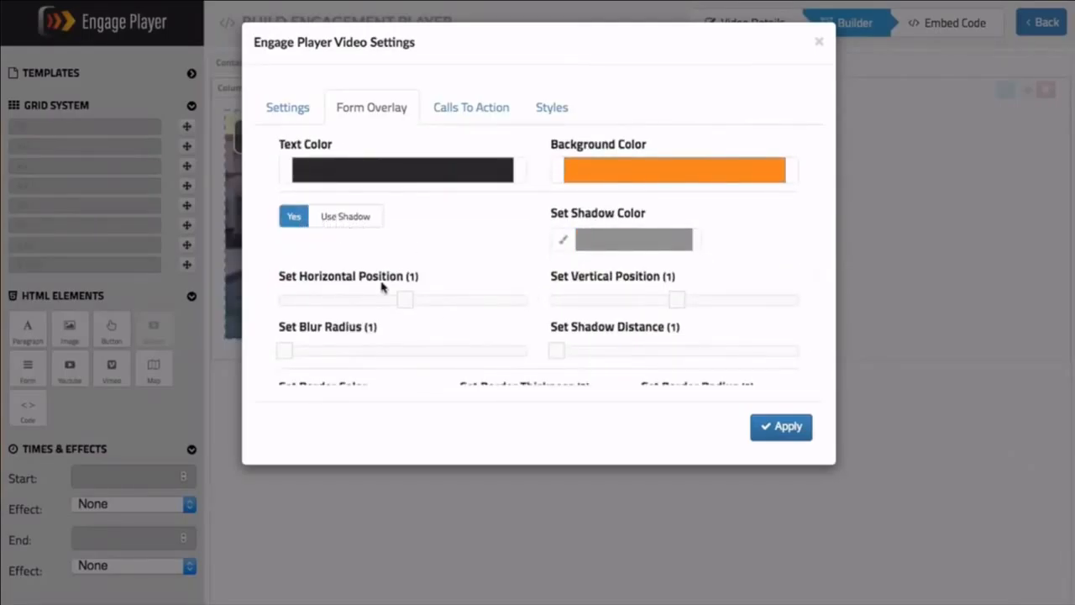
scroll(558, 278, down, 1)
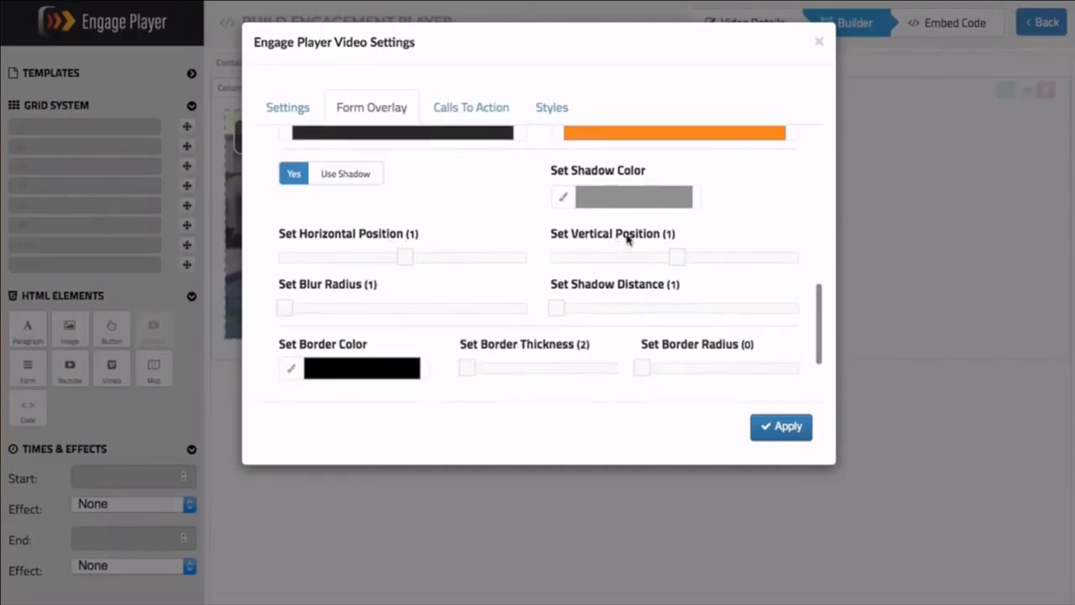
click(354, 177)
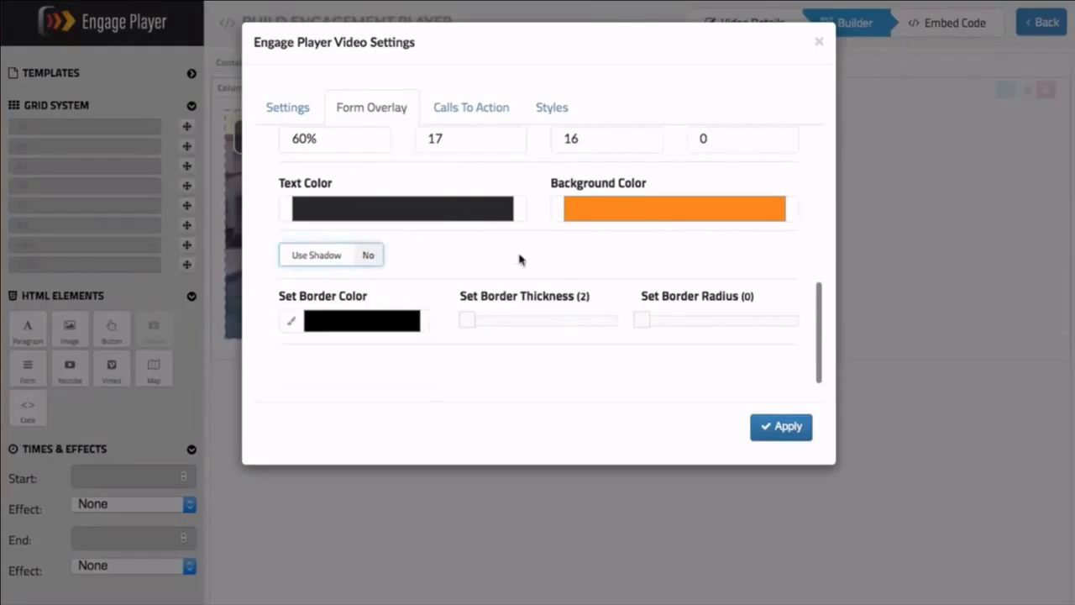
scroll(520, 265, up, 3)
scroll(522, 273, up, 2)
scroll(522, 273, down, 3)
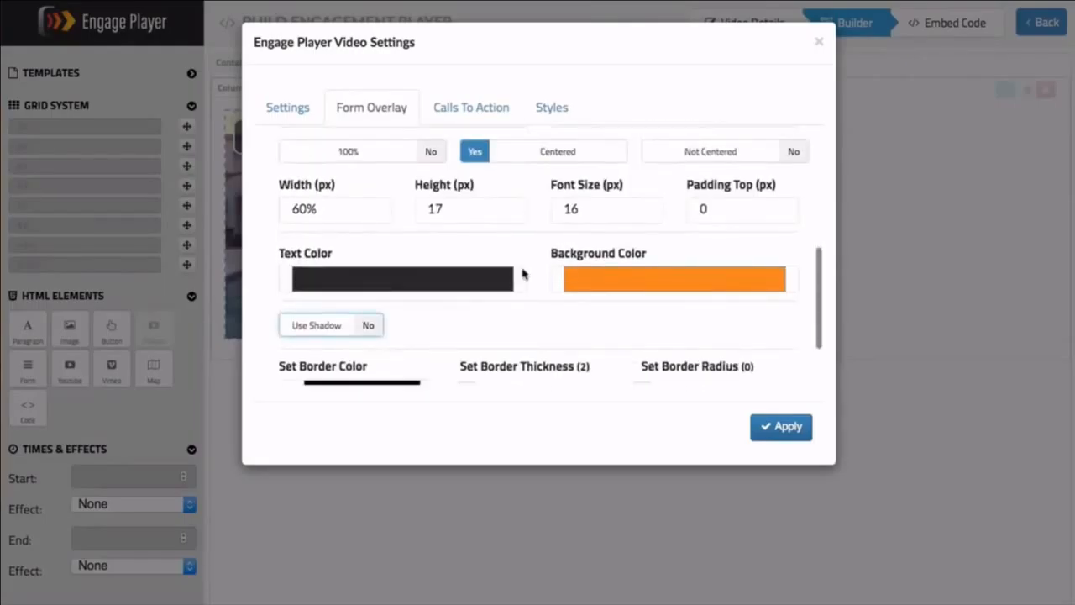
Set the form overlay button's border thickness to 1 and increase its border radius to round the corners slightly.
scroll(522, 273, down, 2)
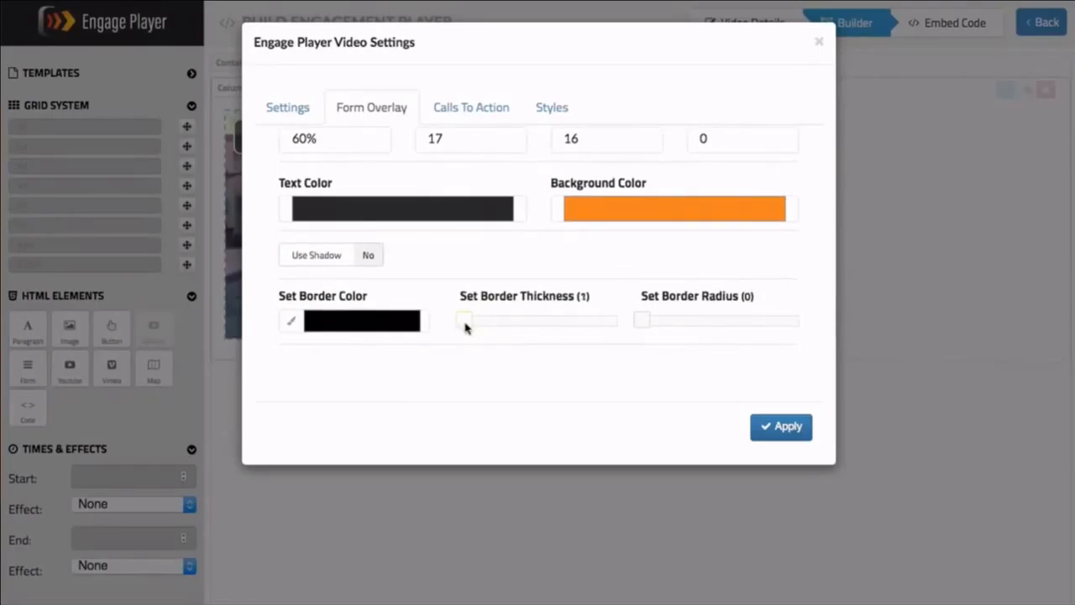
drag(643, 324, 662, 321)
scroll(595, 286, up, 5)
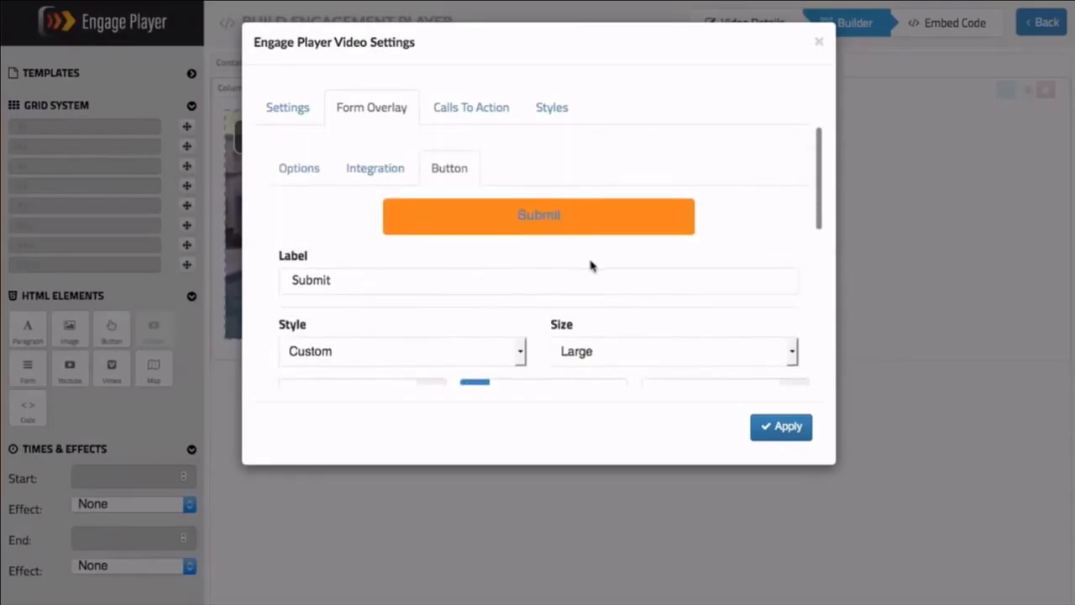
Check the finished form overlay button settings and apply them, acknowledging the page save.
scroll(591, 266, down, 5)
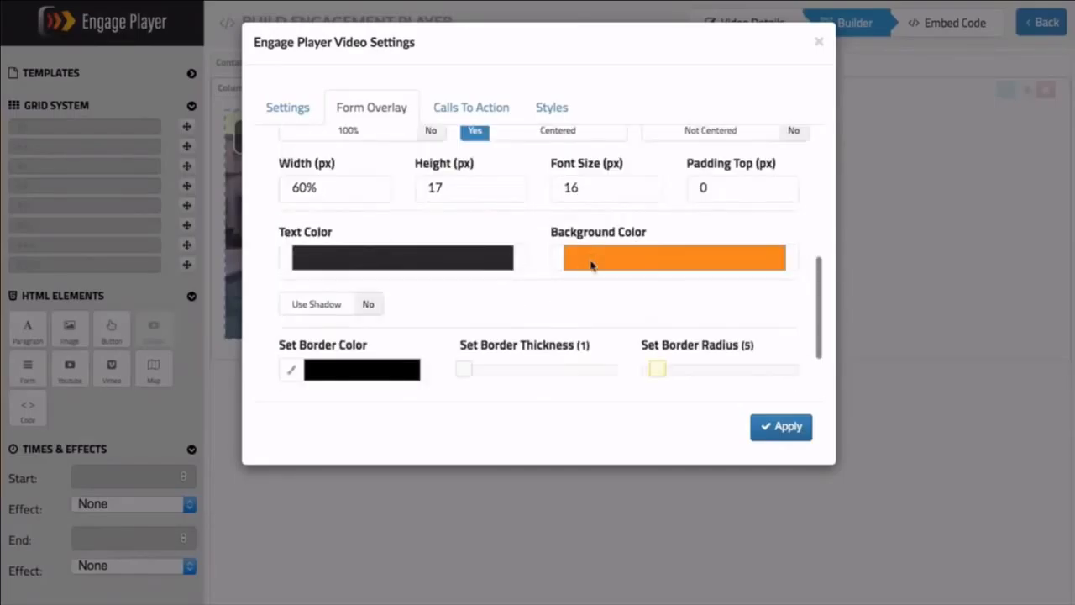
scroll(591, 265, down, 1)
scroll(627, 335, up, 5)
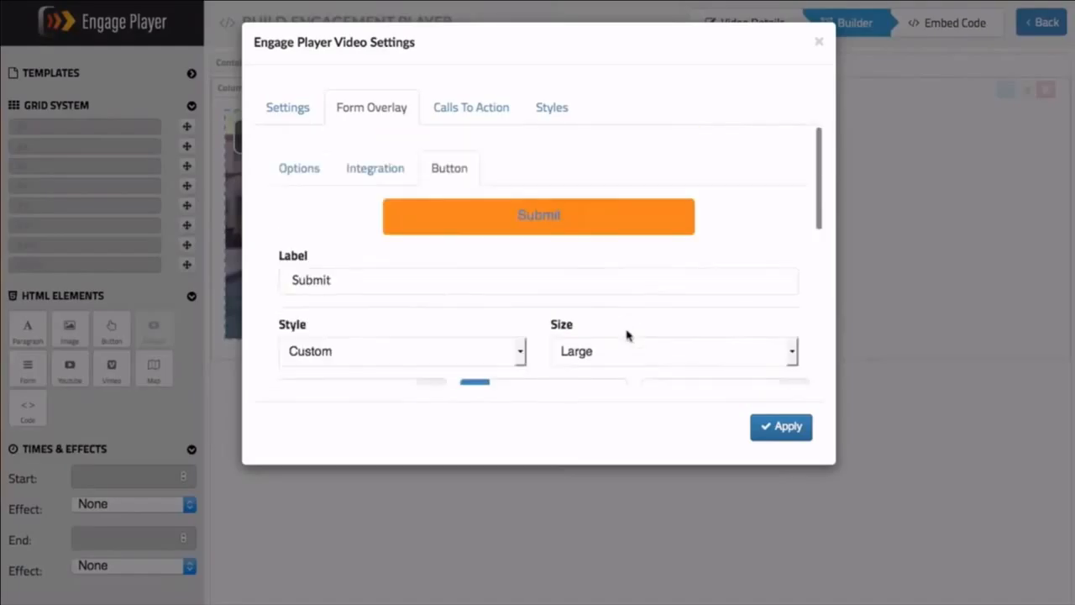
click(790, 427)
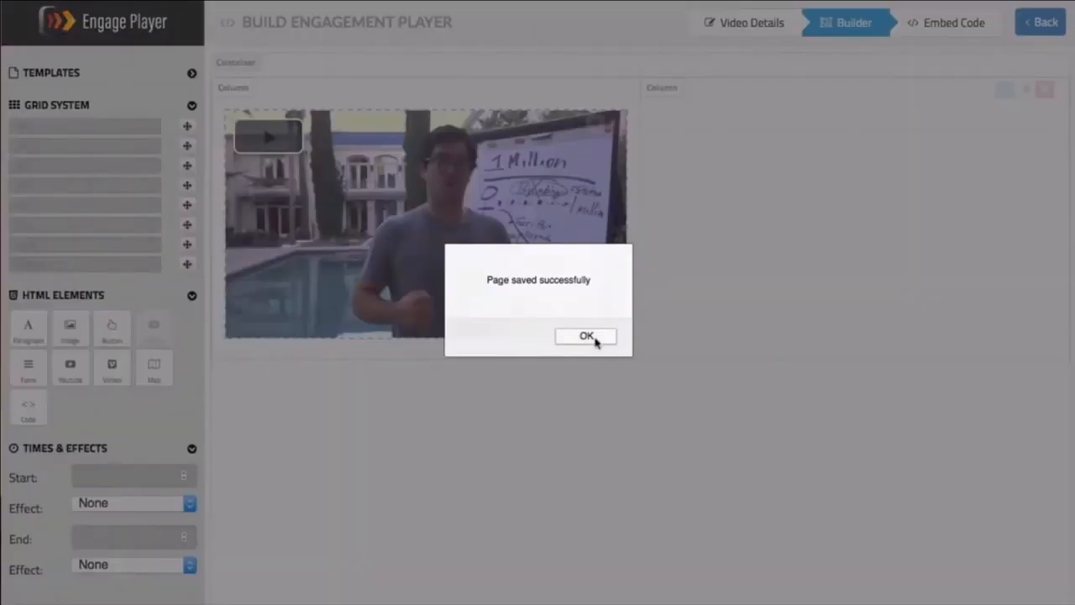
click(593, 339)
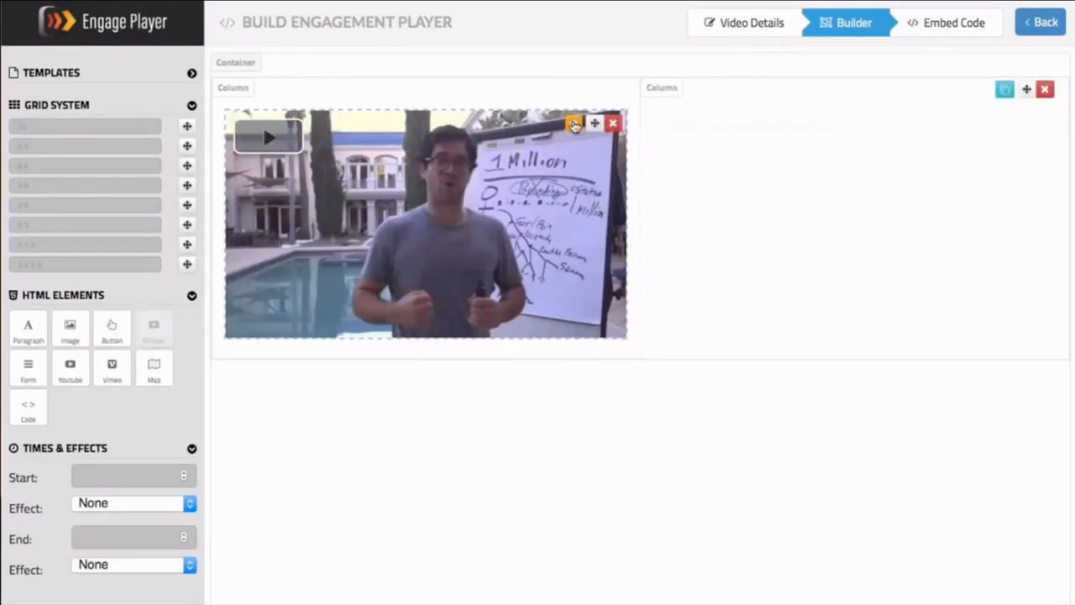
Turn on Auto Start Video in the engagement video's settings and apply the change.
click(575, 125)
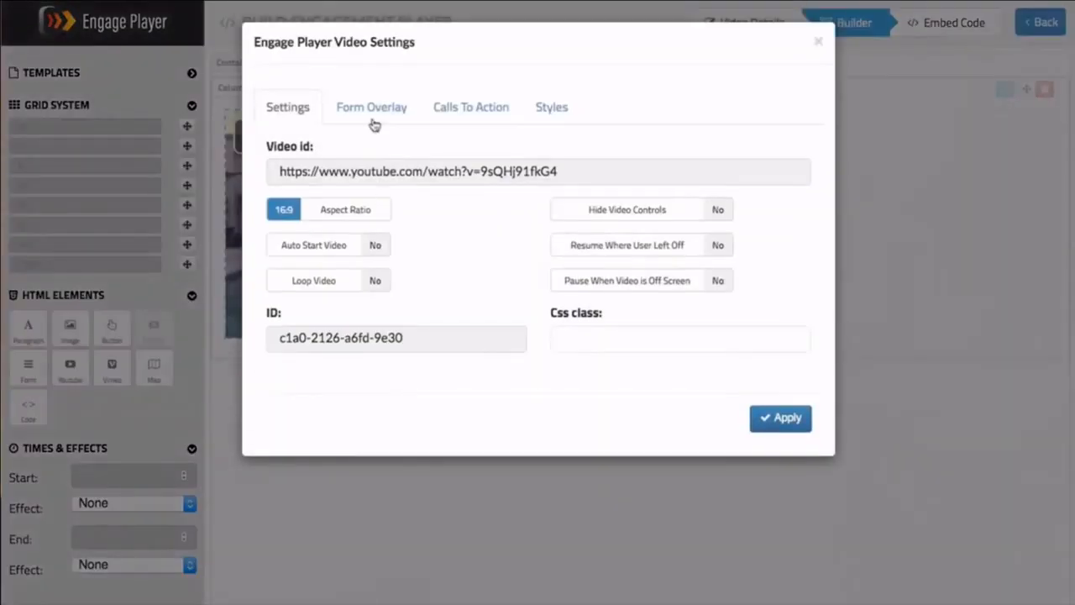
click(373, 122)
click(294, 114)
click(343, 250)
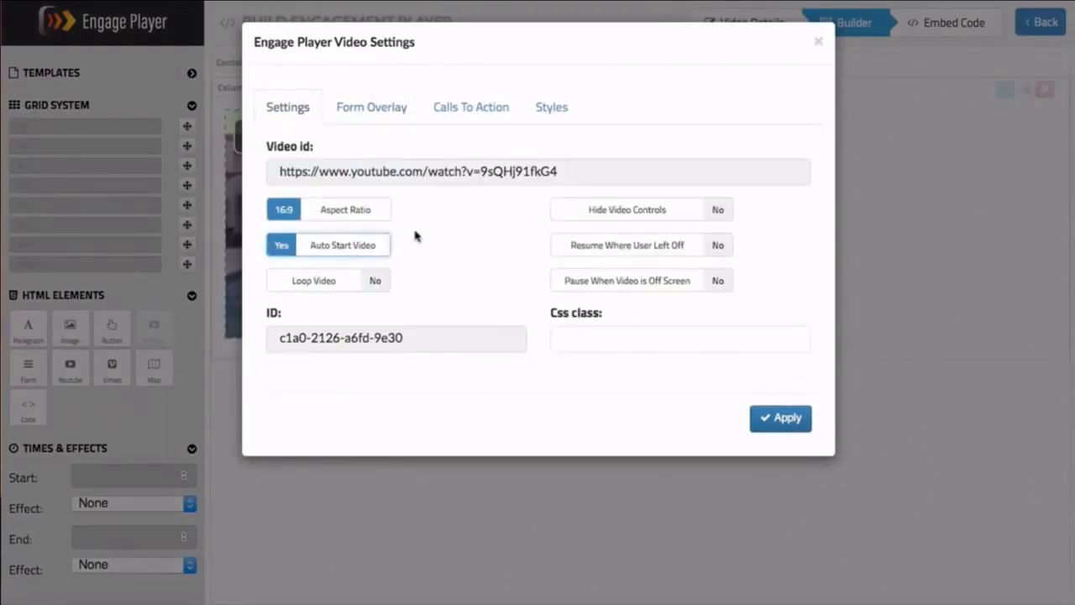
click(781, 418)
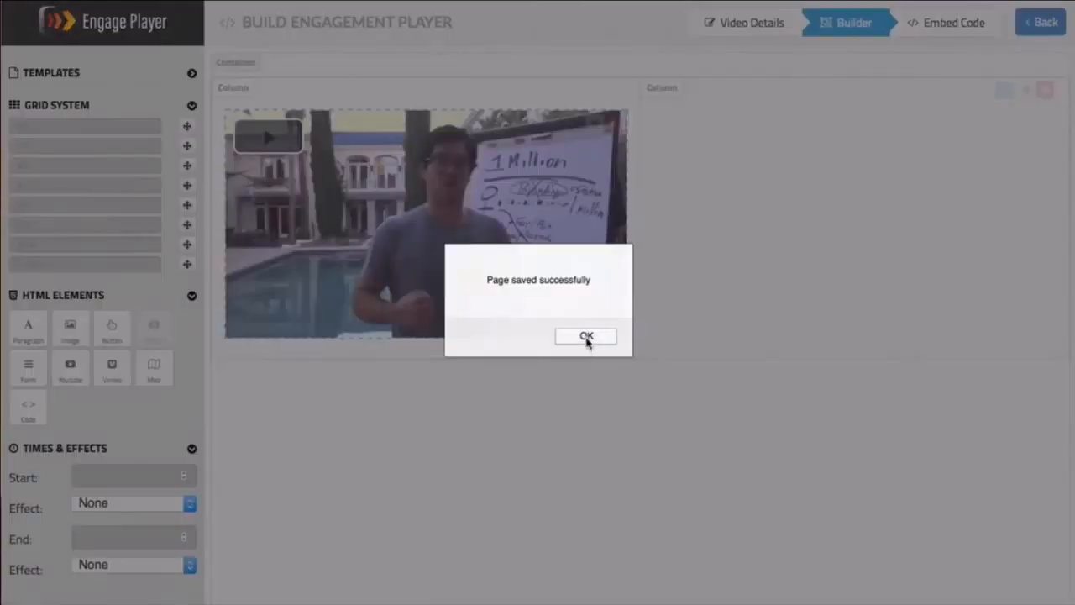
click(584, 336)
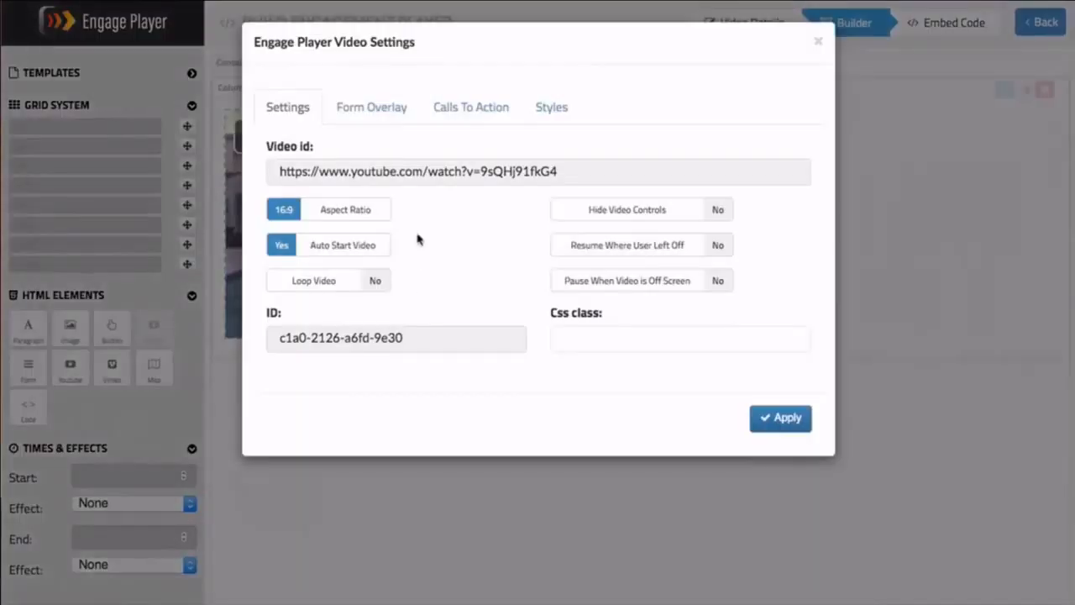
Set the form overlay's Form Display Action to Stop Video and apply the change.
click(368, 122)
scroll(462, 256, down, 5)
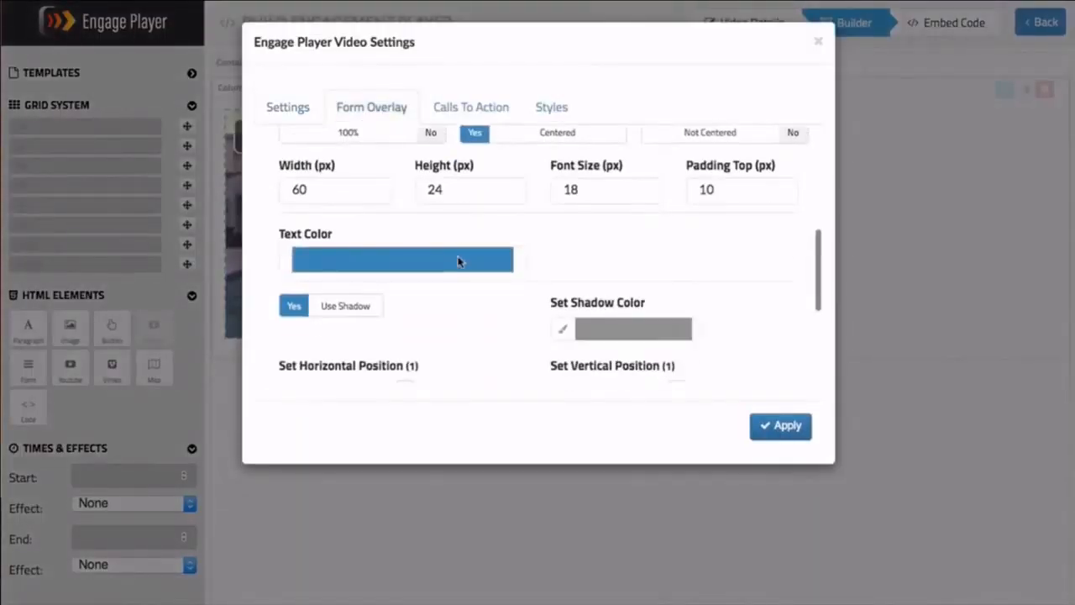
scroll(458, 261, up, 5)
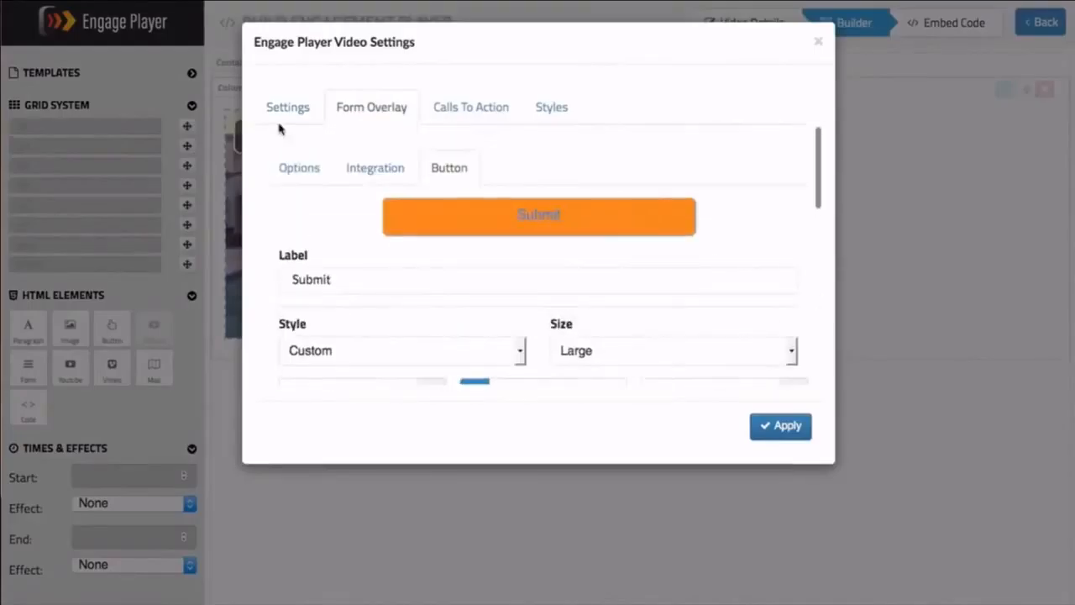
click(324, 168)
scroll(429, 240, down, 3)
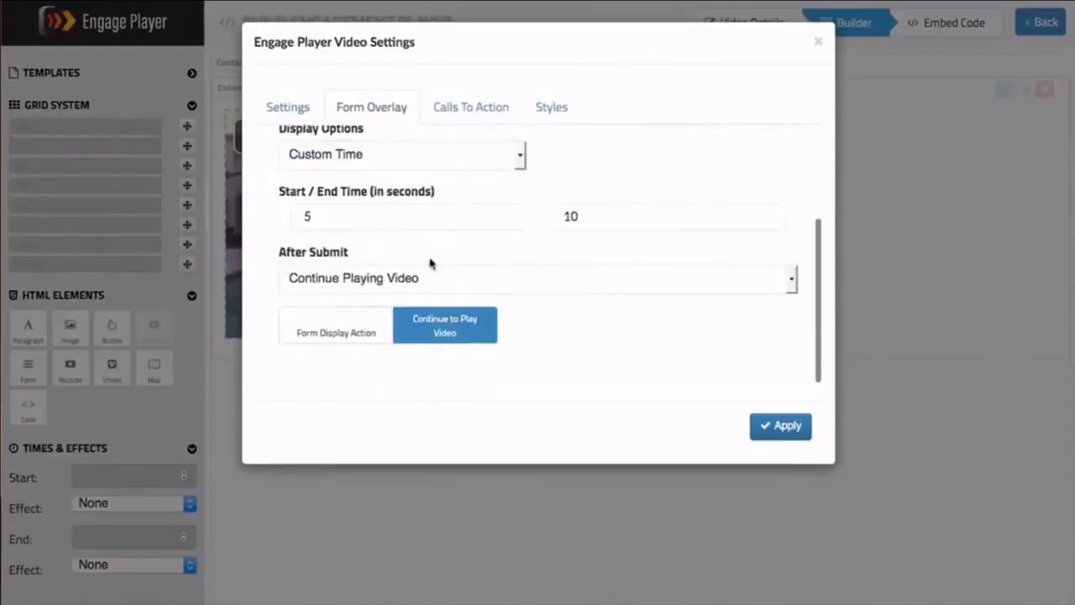
click(443, 328)
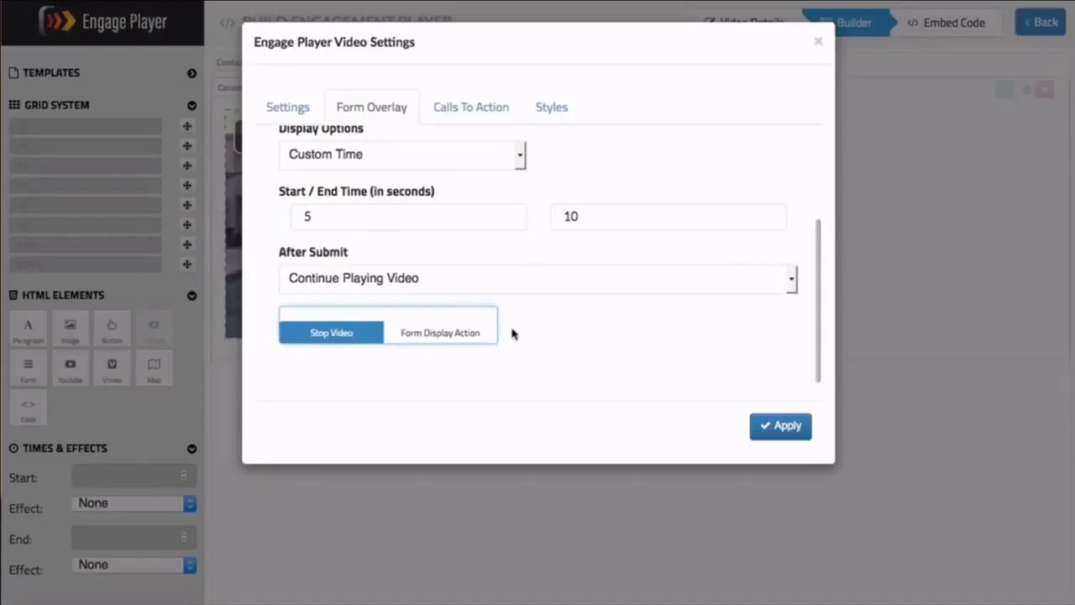
click(787, 427)
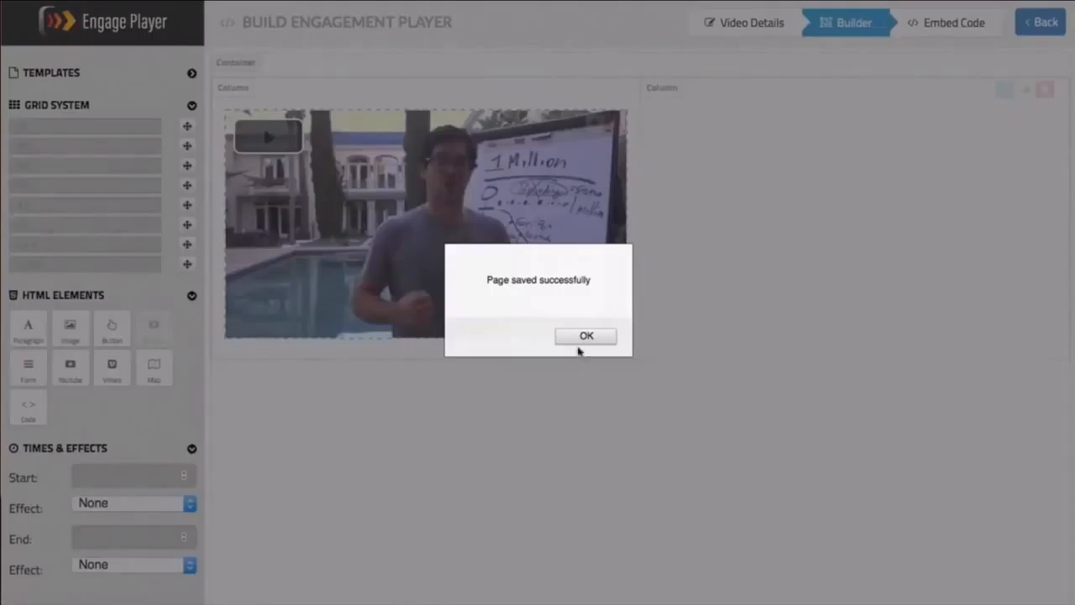
click(585, 336)
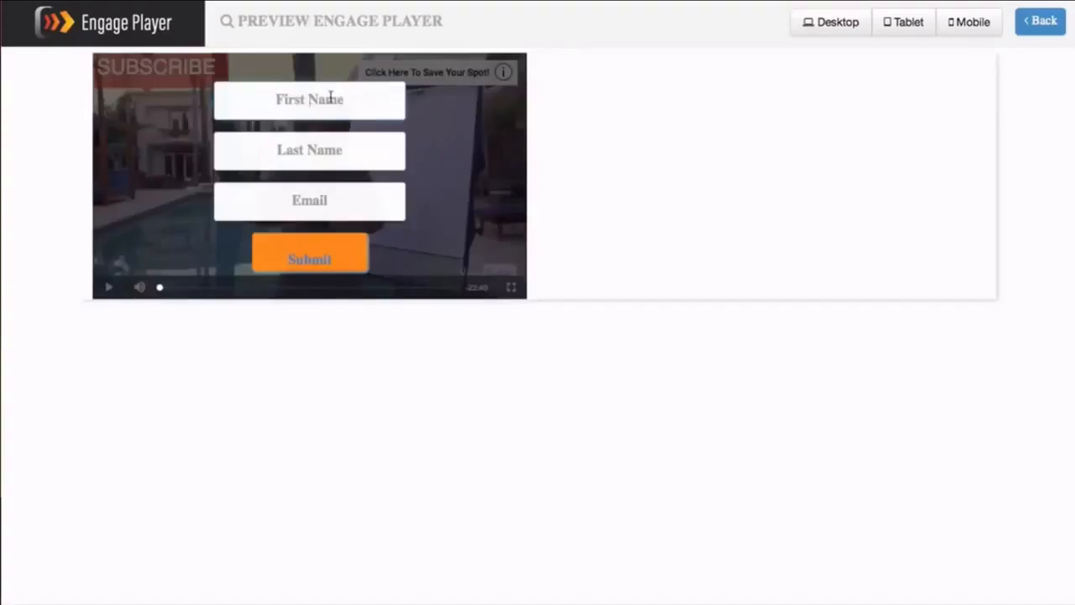
Fill in the previewed overlay form with a first name, last name and email address, and submit it.
click(331, 97)
text(Keith)
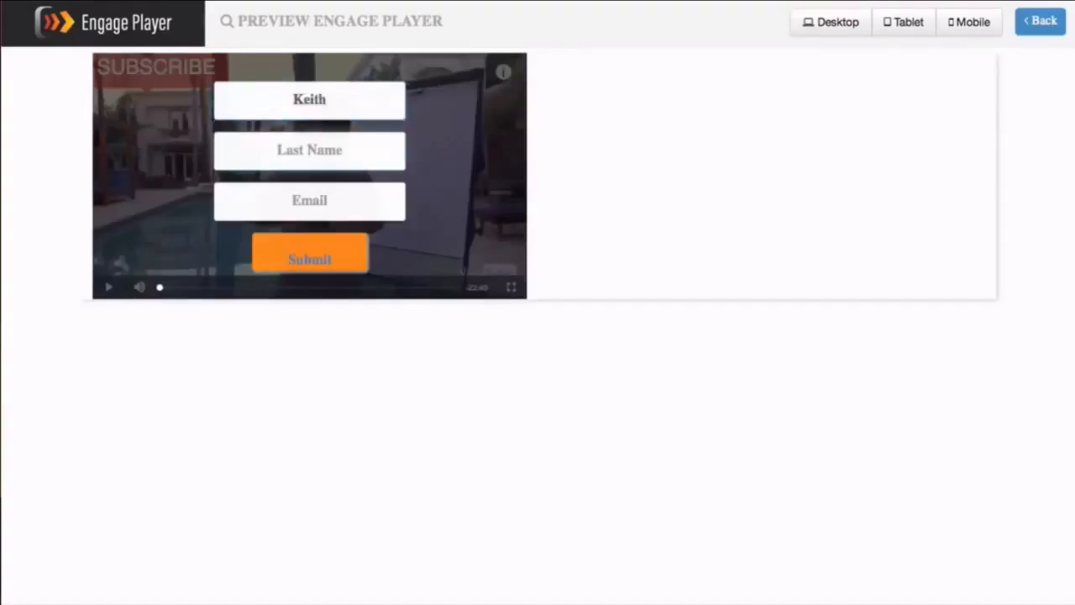
text(G)
key(Down)
key(Tab)
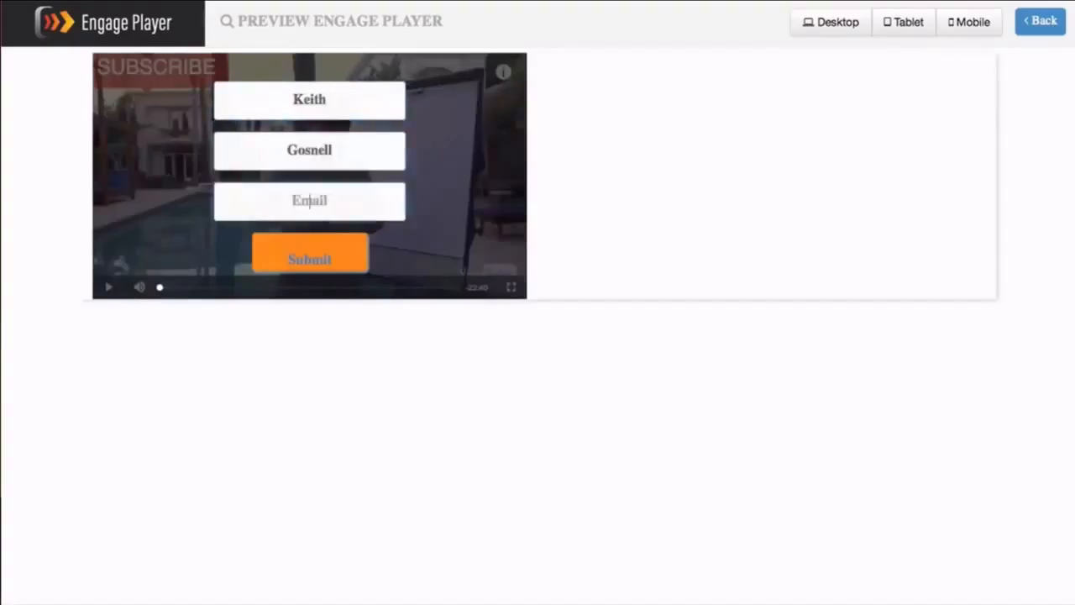
text(k)
key(Down)
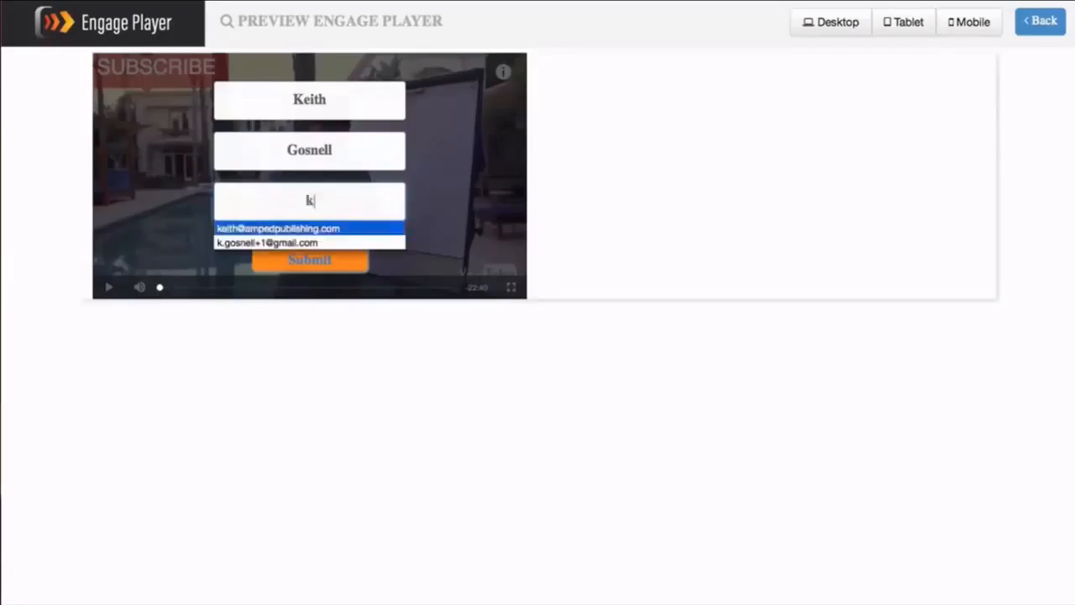
key(Return)
click(296, 260)
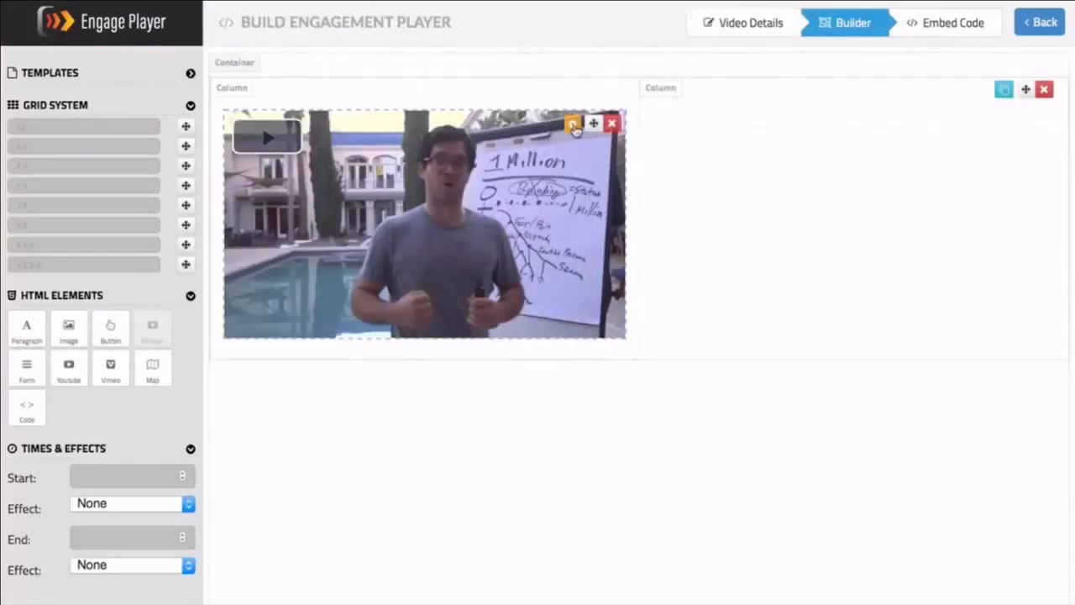
Reopen the engagement video's form overlay options and disable the form overlay.
click(573, 125)
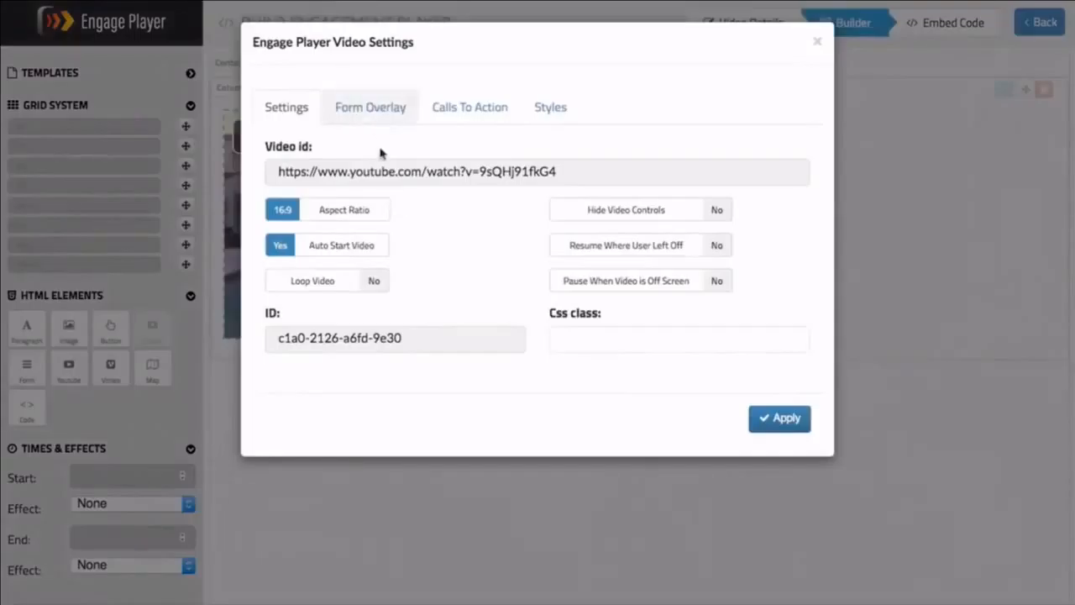
click(384, 117)
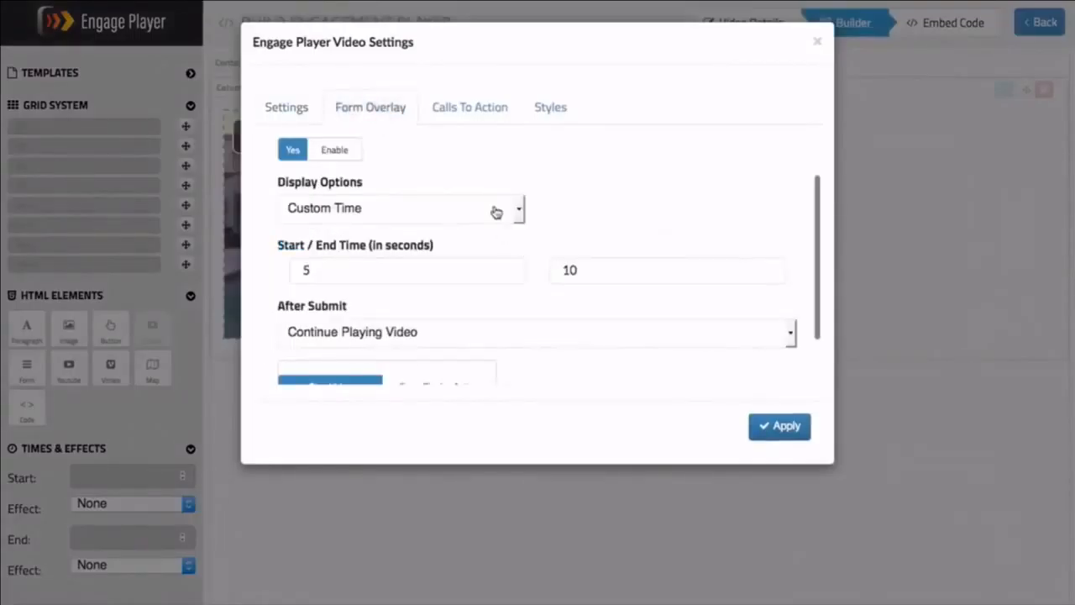
scroll(595, 216, down, 1)
scroll(595, 212, up, 2)
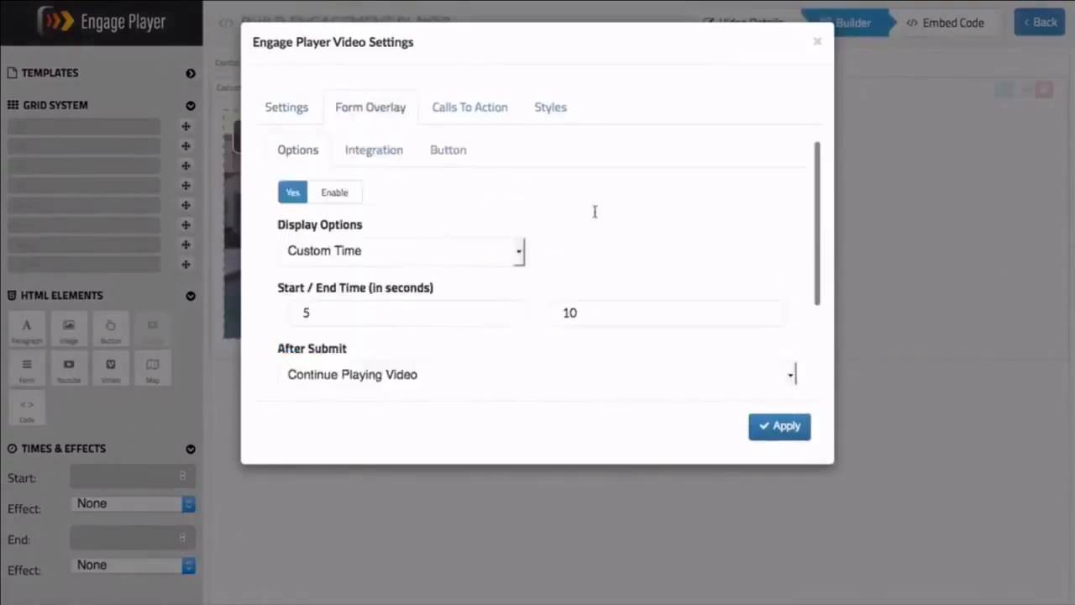
scroll(595, 211, up, 1)
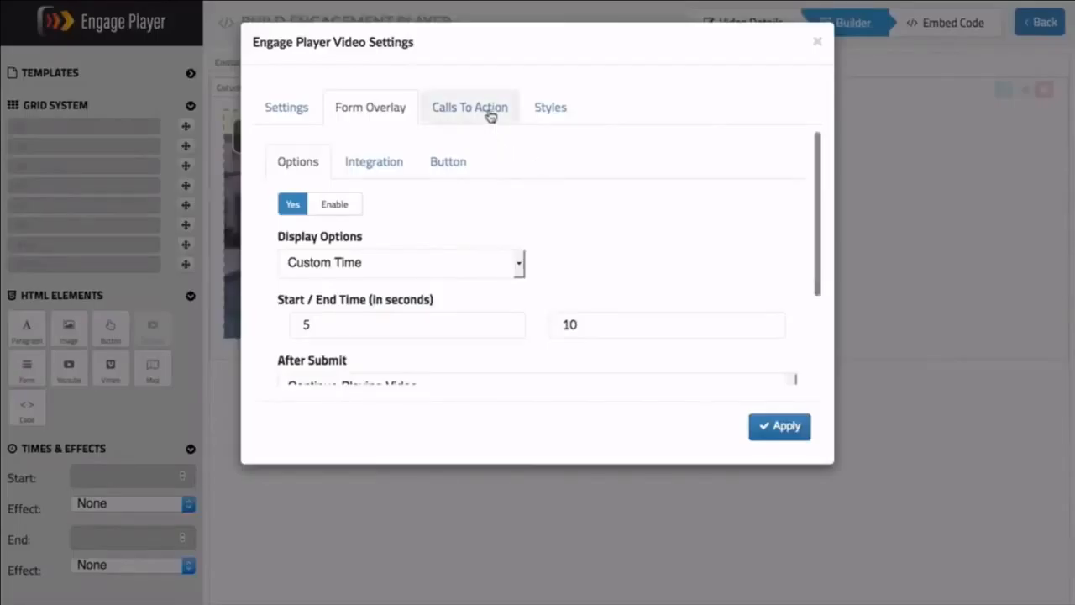
click(338, 203)
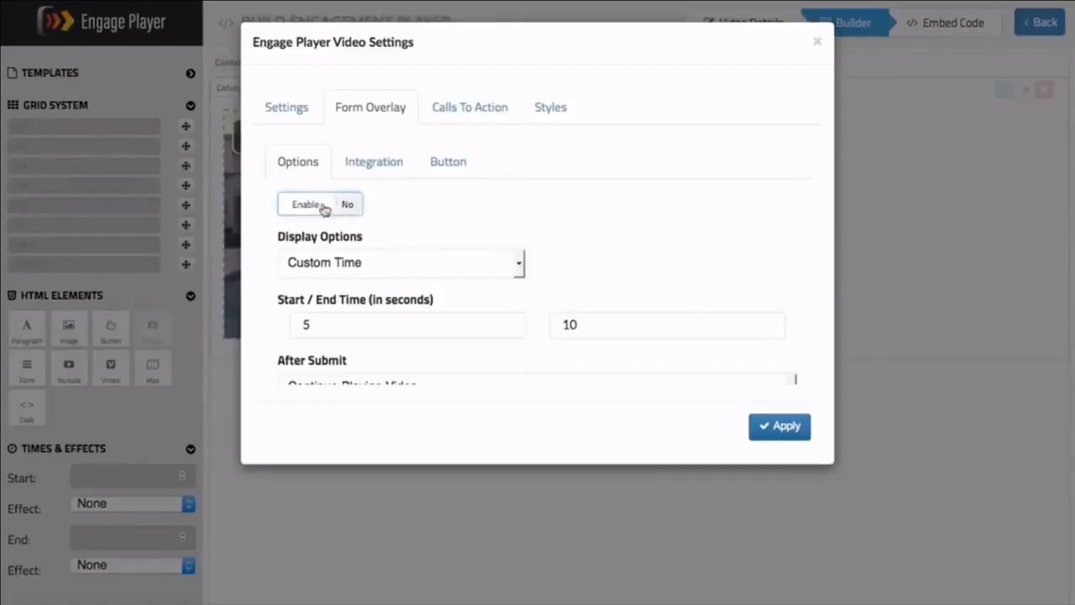
Enable the video's call to action with Text - Robust Editor as its call out type.
click(458, 114)
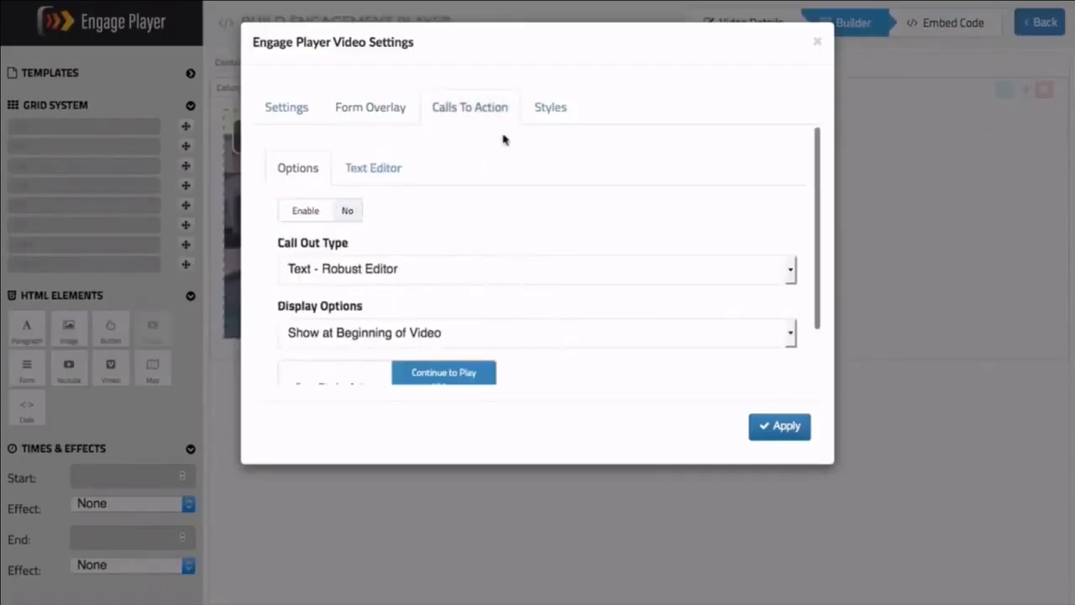
click(336, 212)
scroll(446, 233, down, 1)
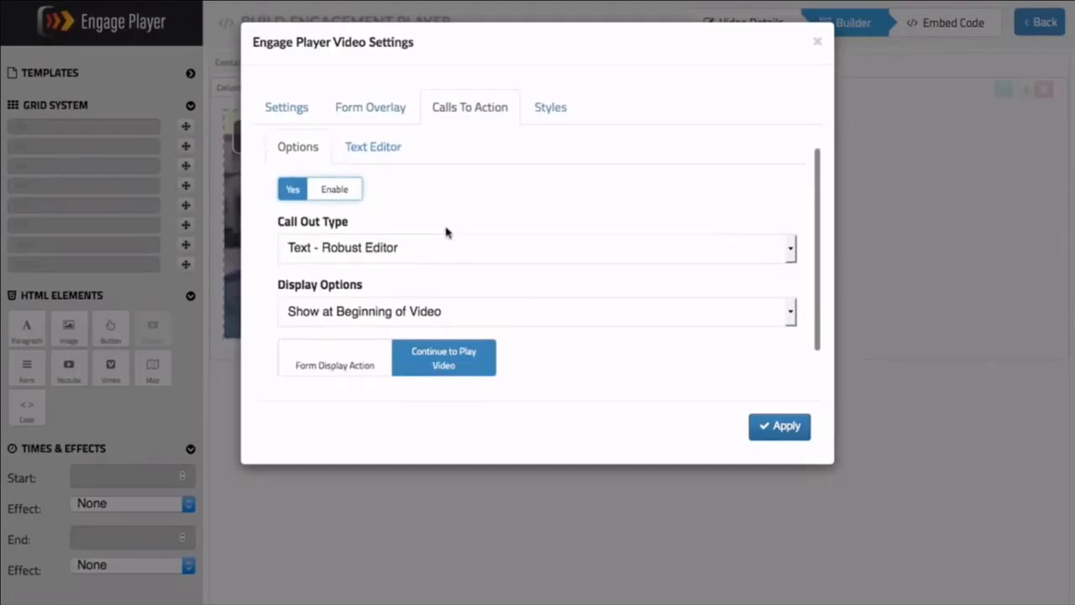
click(504, 246)
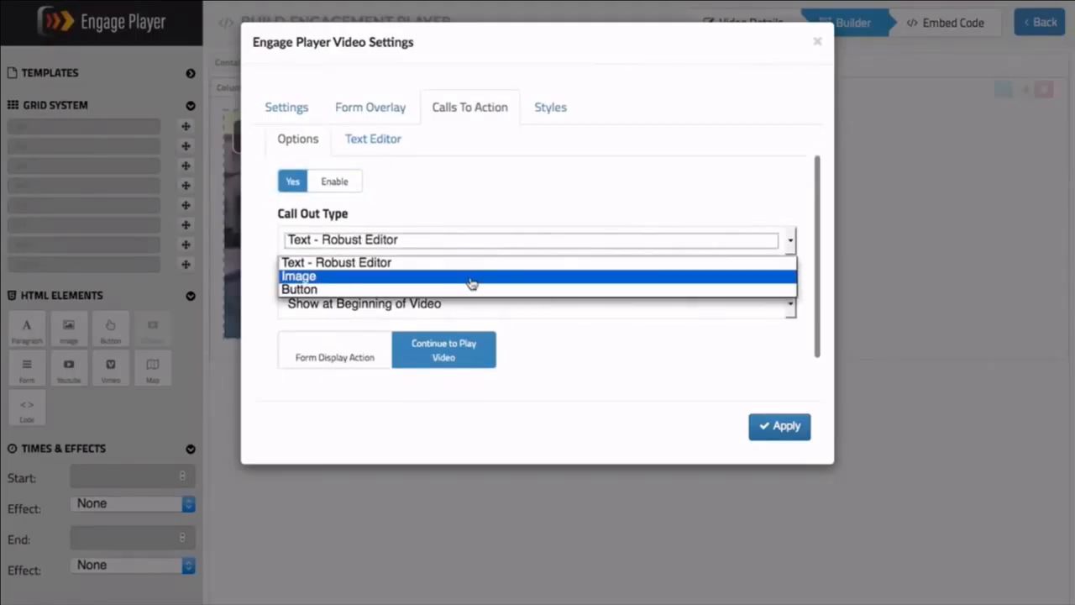
click(468, 262)
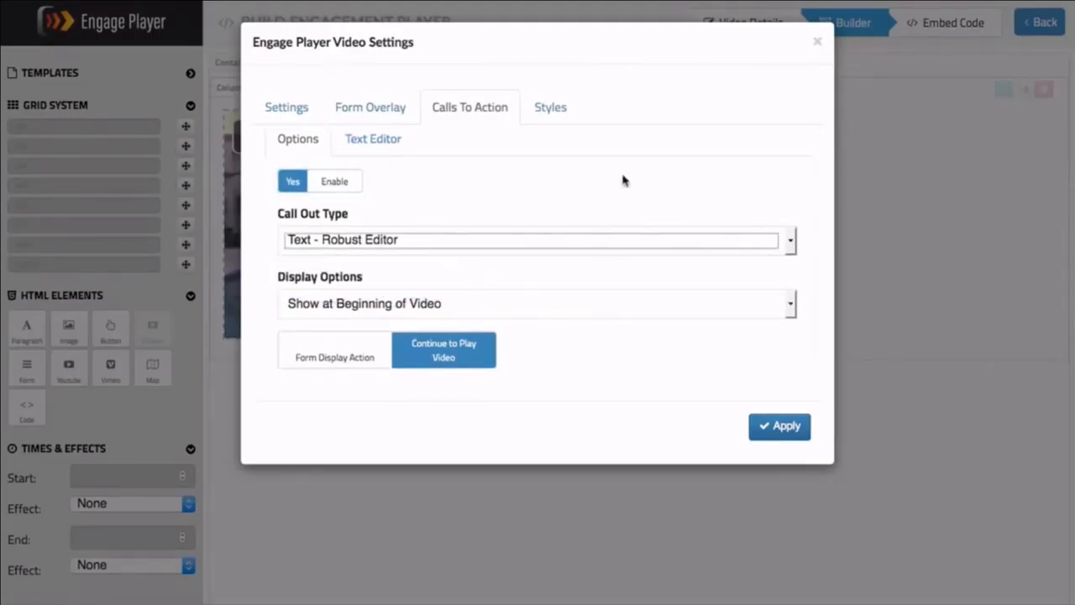
scroll(440, 193, down, 1)
scroll(439, 193, up, 1)
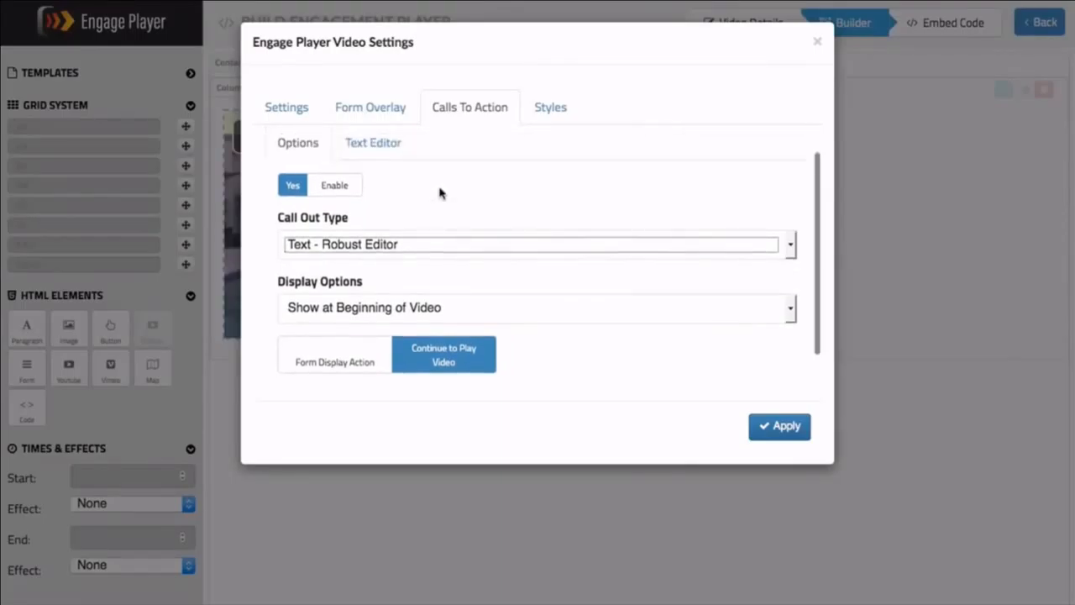
scroll(439, 194, down, 1)
scroll(440, 193, up, 2)
scroll(428, 220, down, 2)
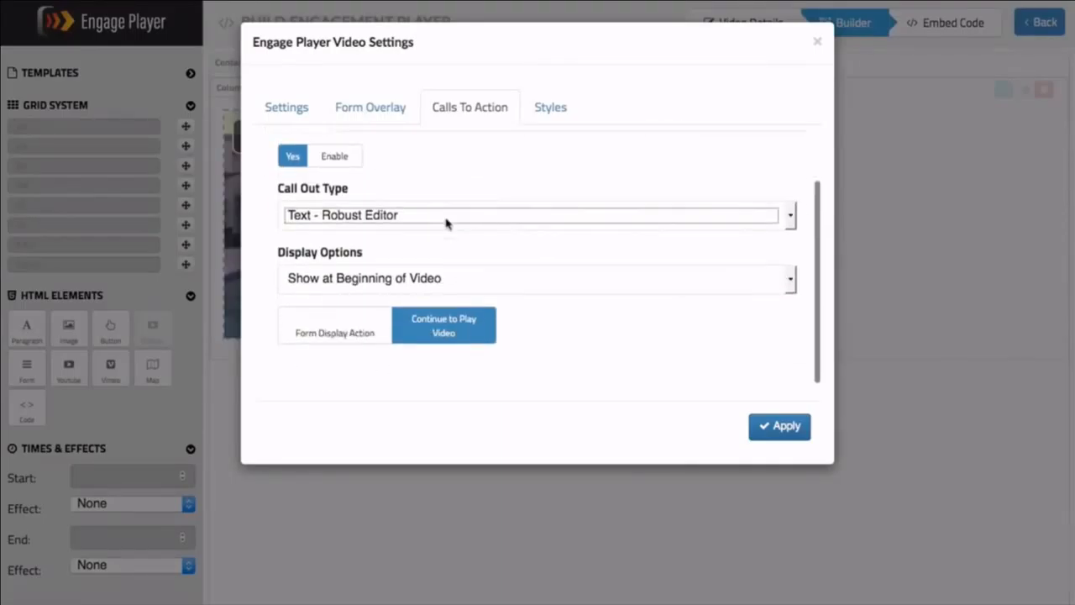
Set the call to action to display at a Custom Time, starting at 5 seconds and ending at 8 seconds.
click(422, 288)
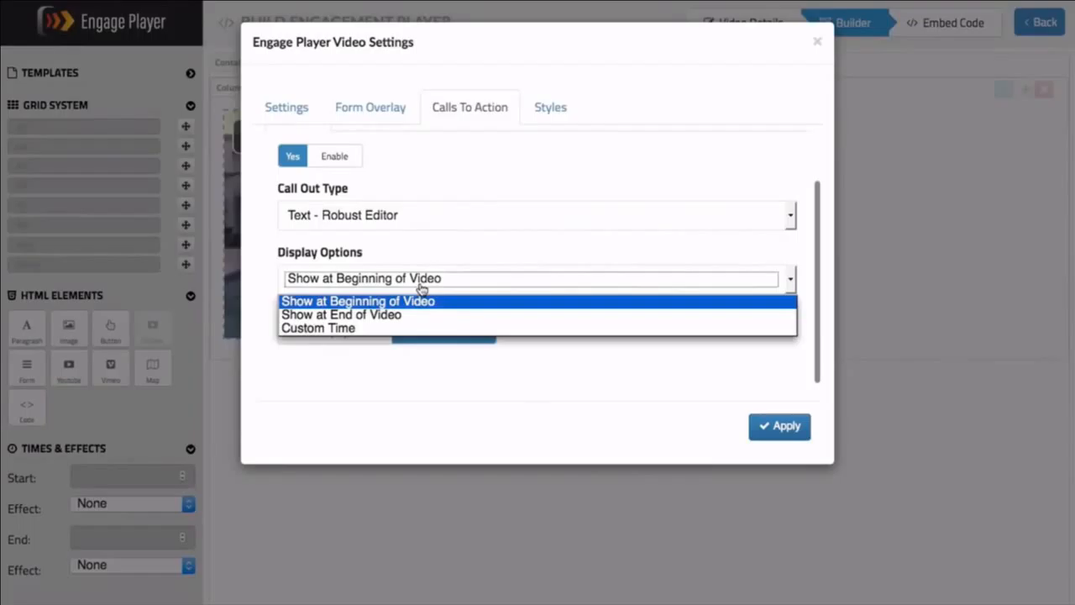
click(410, 329)
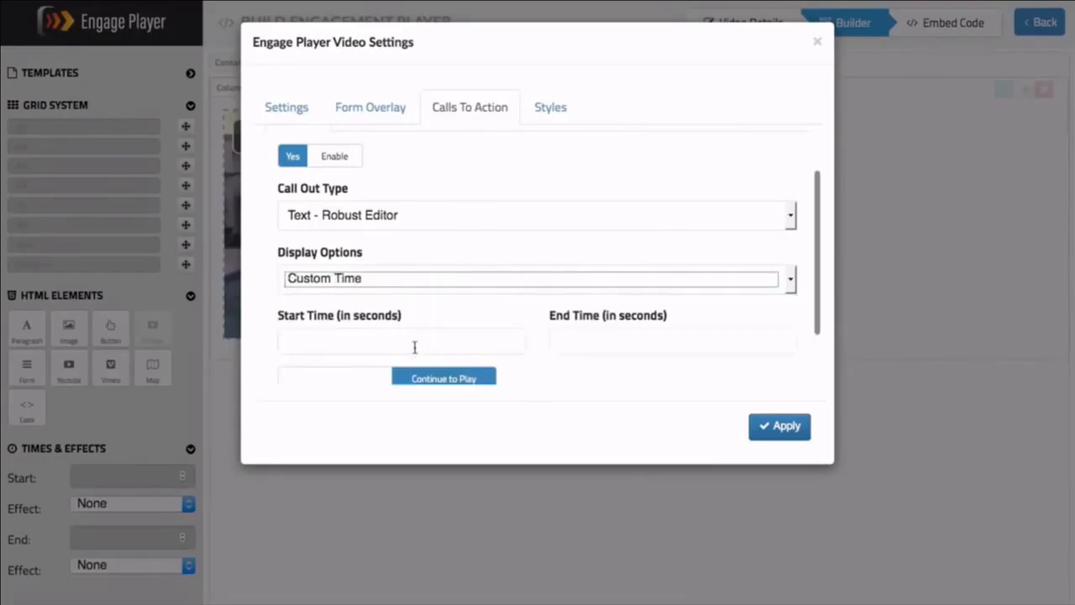
click(415, 339)
text(5)
click(597, 338)
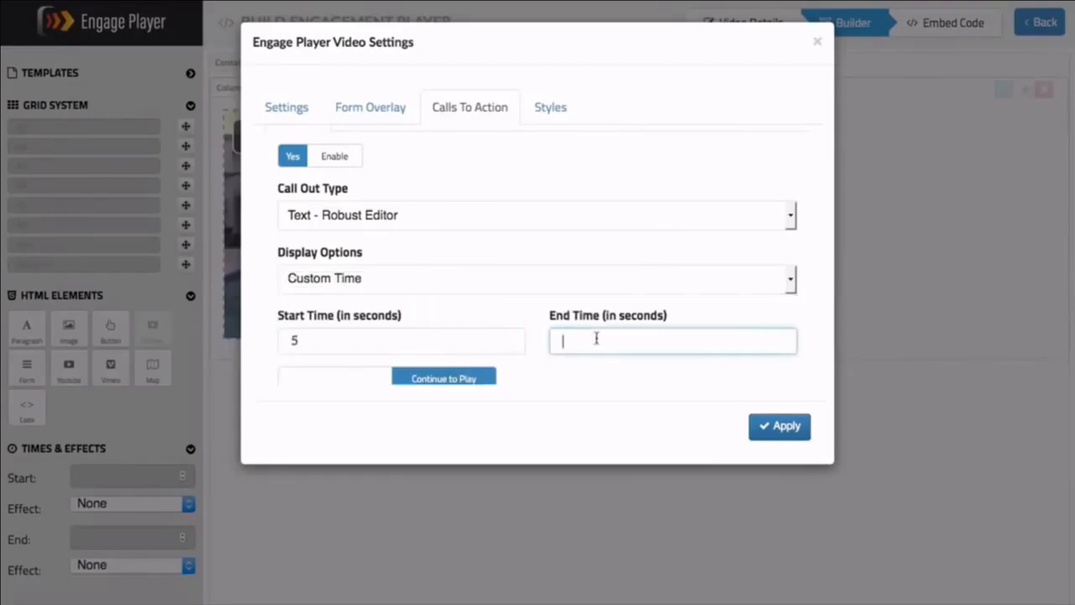
text(8)
Try switching the call to action's Form Display Action between its two options.
scroll(511, 308, down, 2)
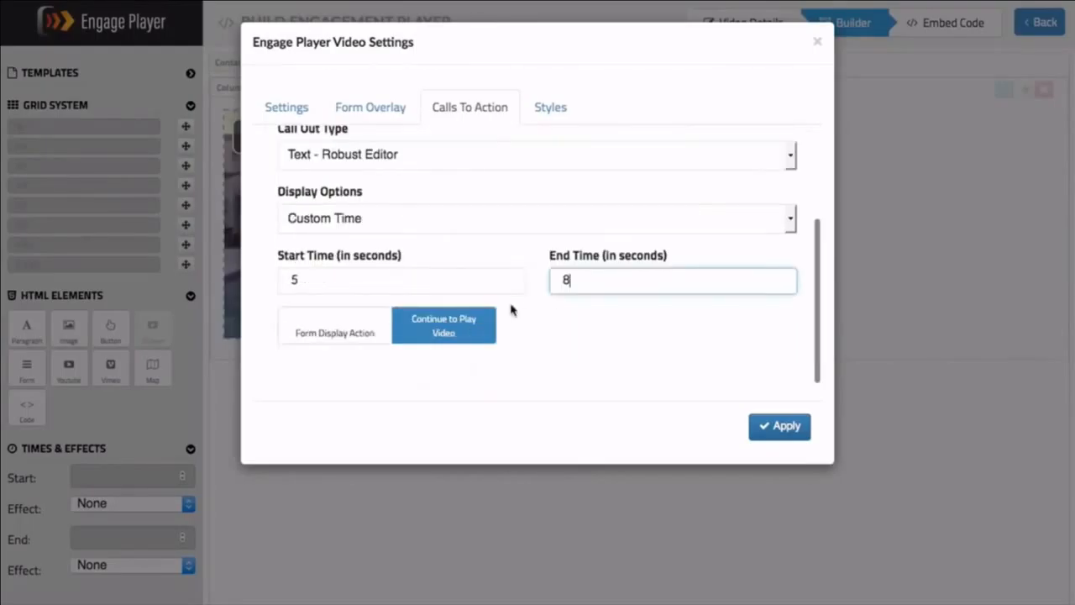
click(426, 331)
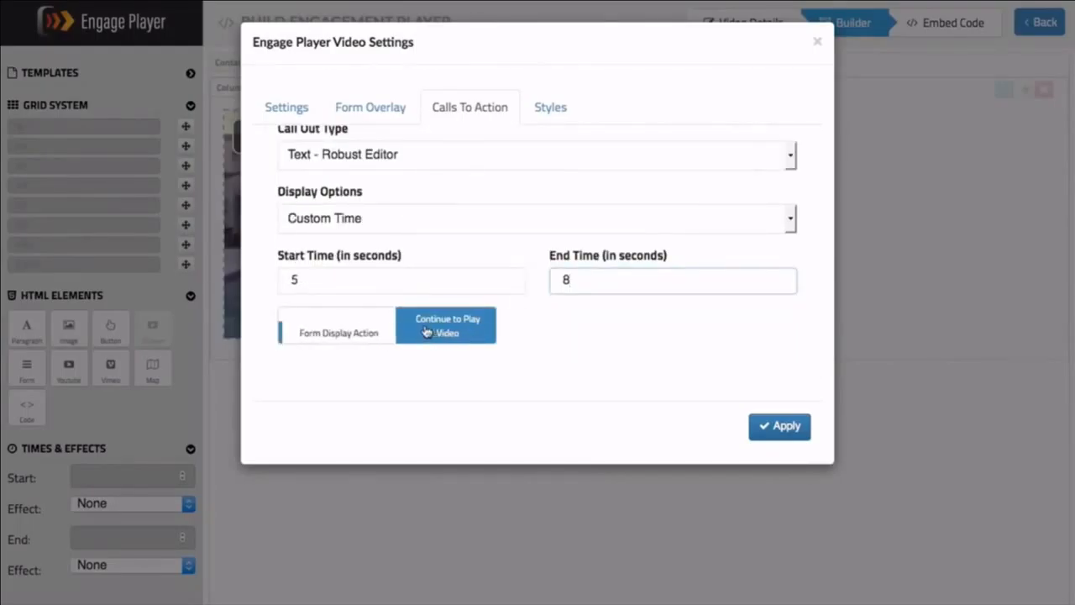
click(426, 331)
scroll(456, 280, up, 4)
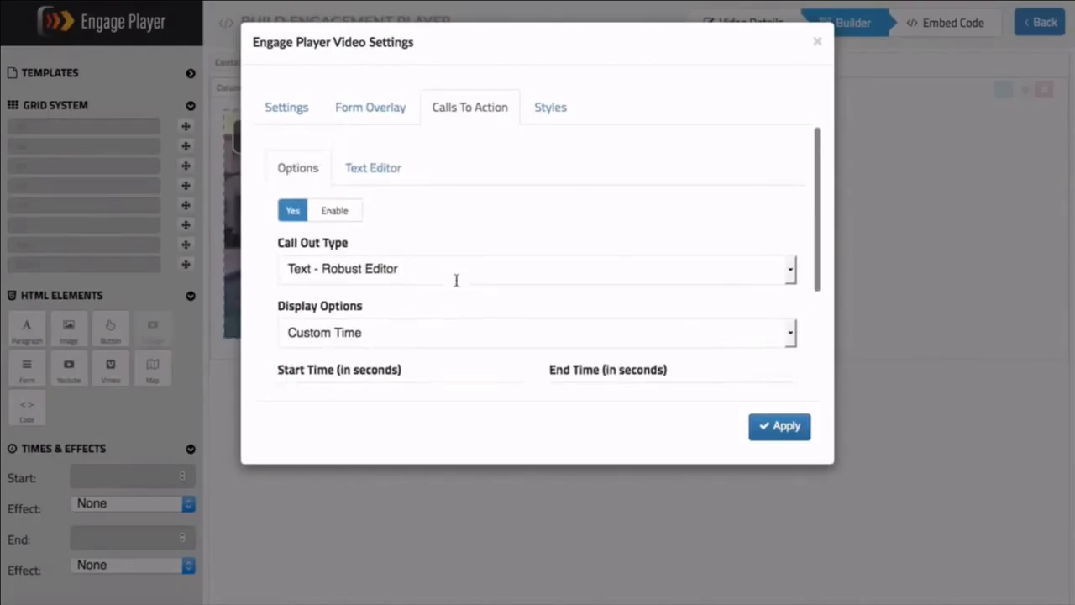
Examine the text editor offered for the call to action's robust text content.
click(380, 168)
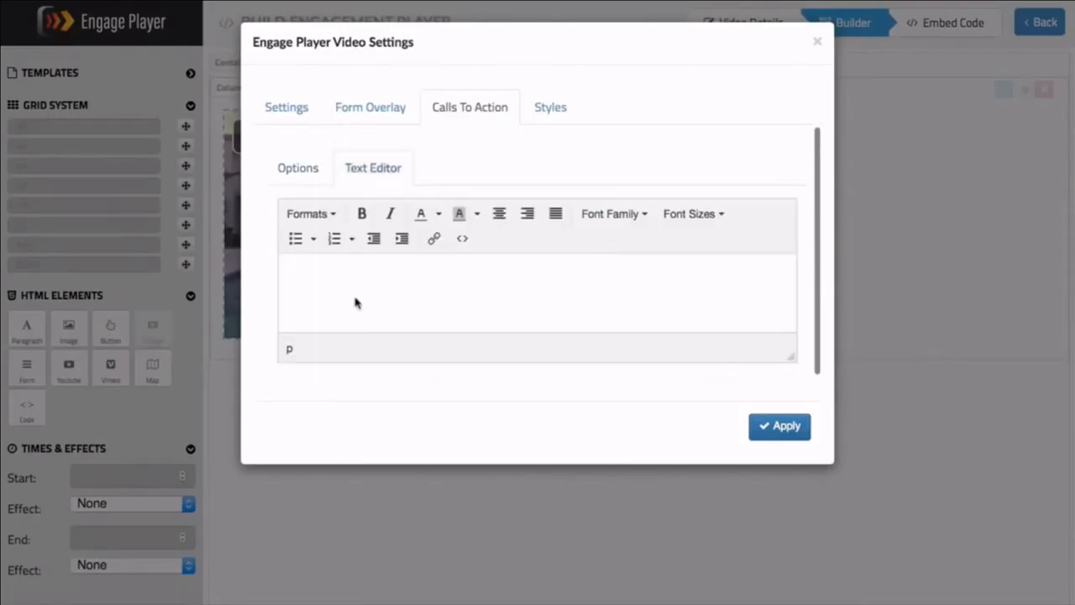
click(406, 267)
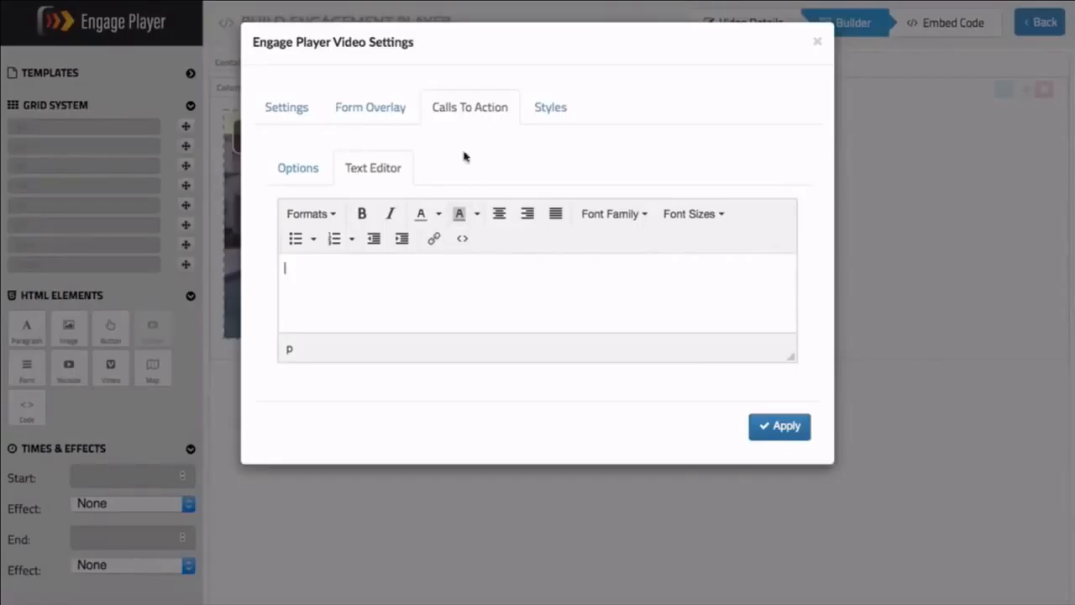
click(298, 172)
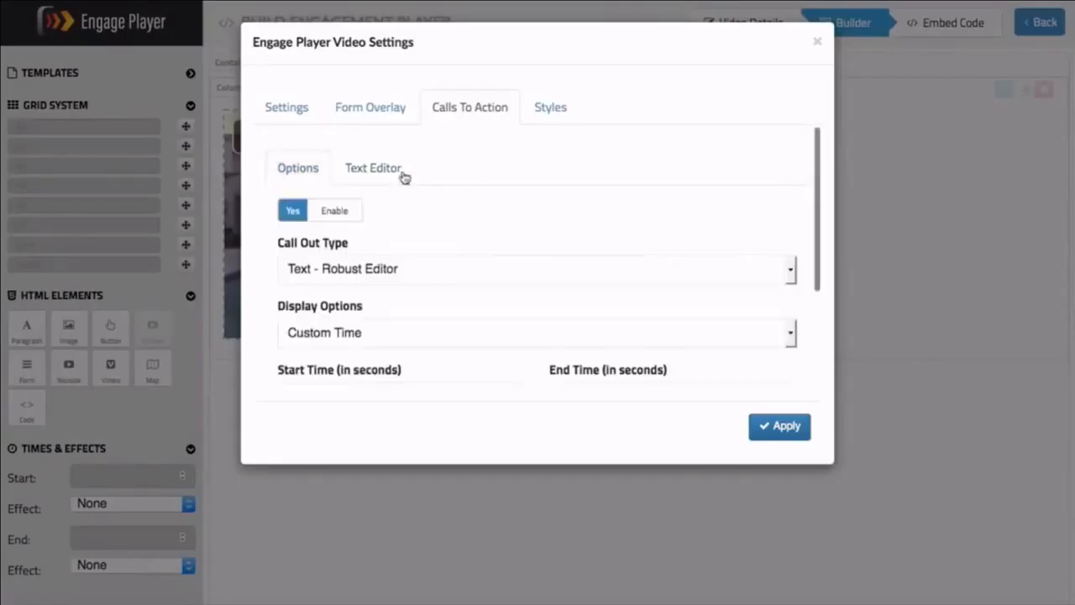
Try Image as the call out type and examine its source URL and link options.
click(447, 278)
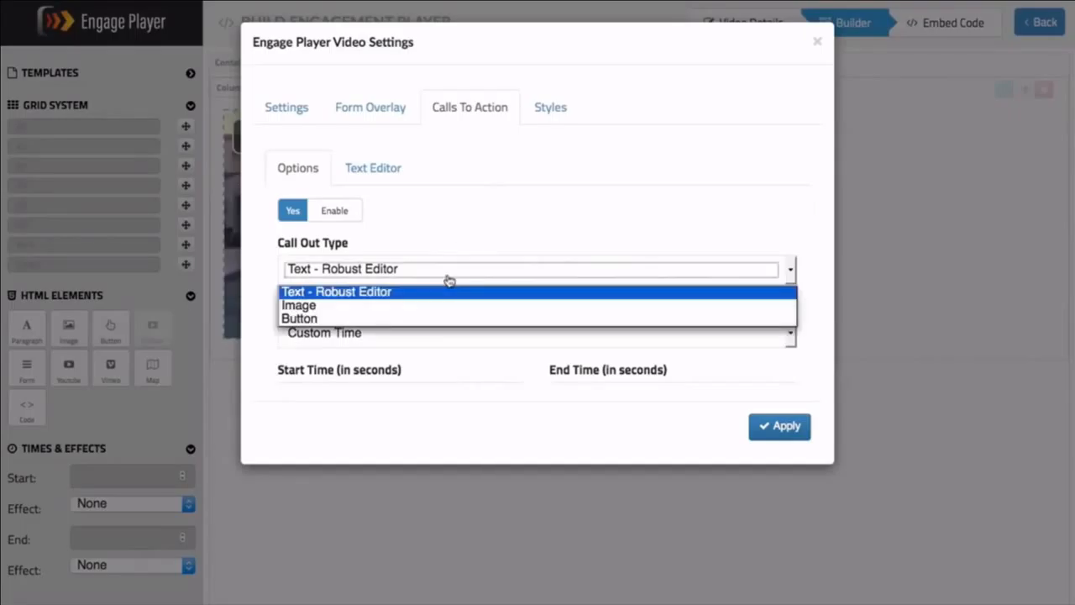
click(432, 313)
click(383, 175)
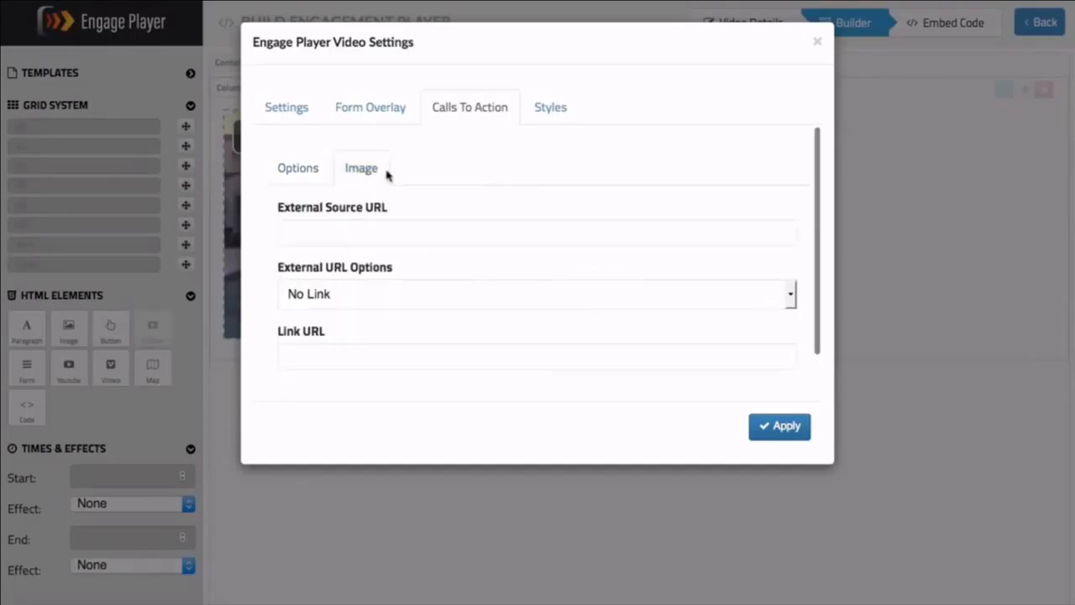
click(295, 168)
scroll(496, 267, down, 2)
scroll(496, 266, up, 2)
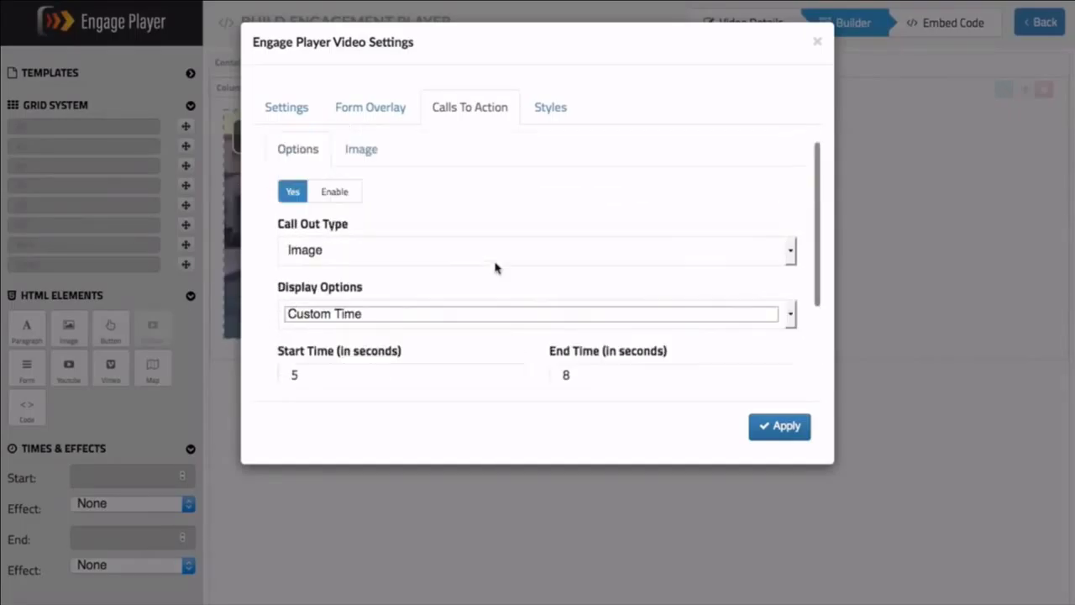
click(363, 175)
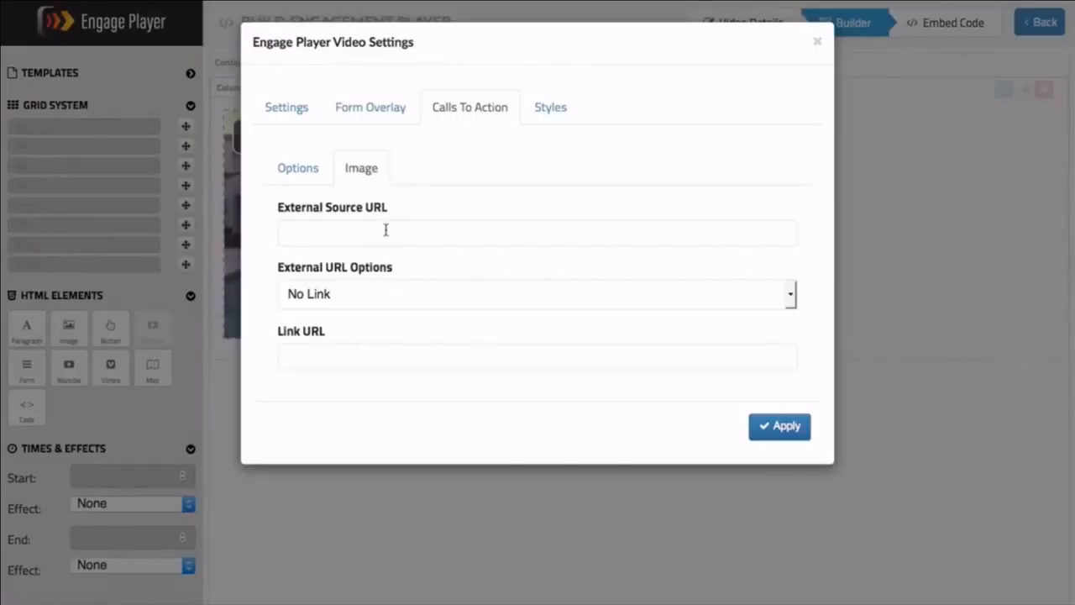
click(353, 307)
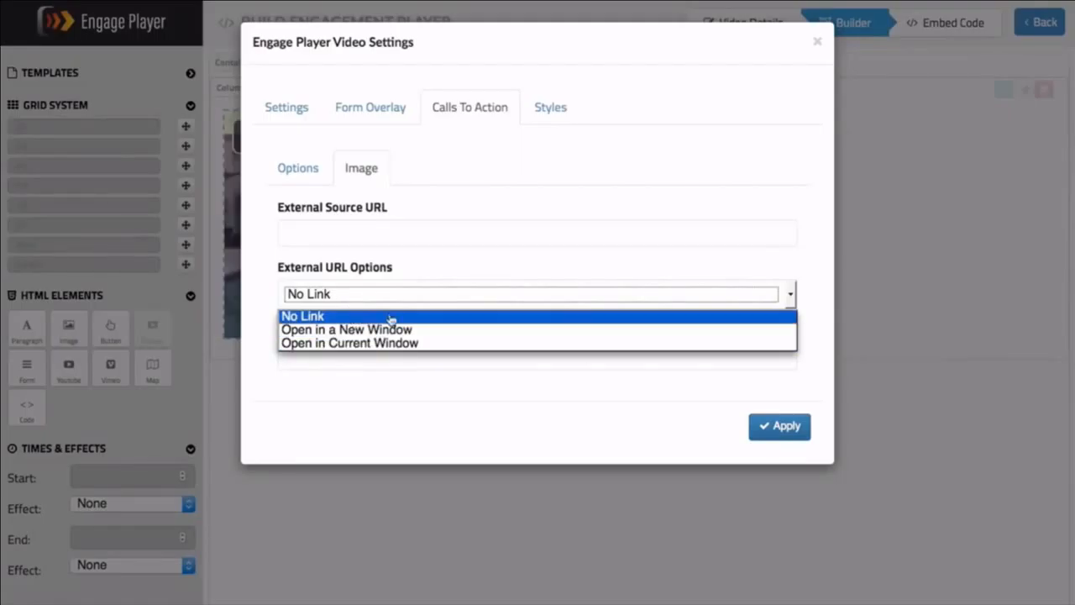
click(514, 265)
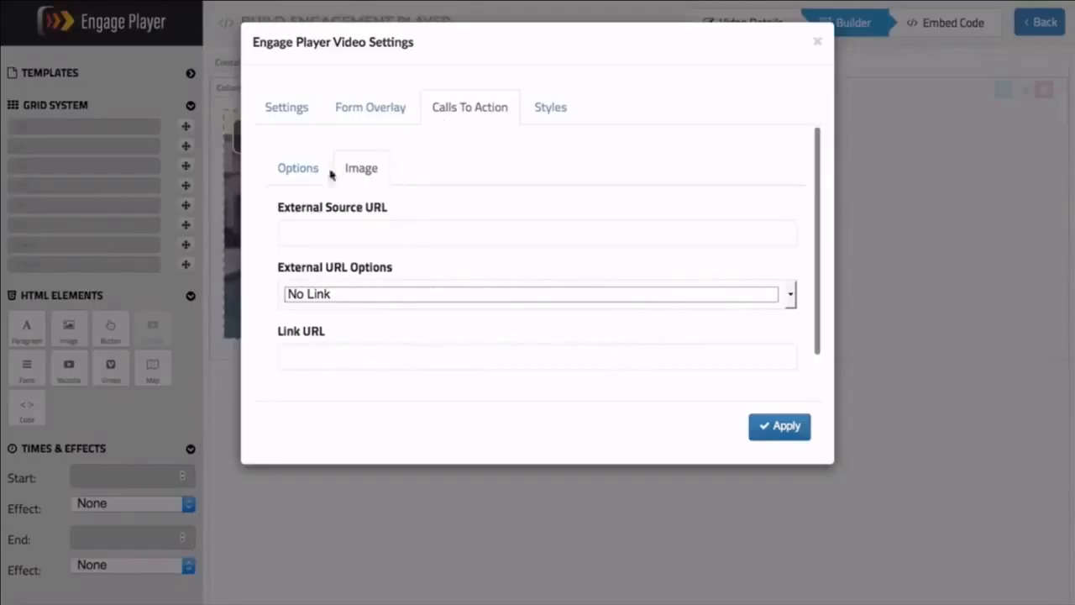
Set the call to action's call out type to Button.
click(303, 170)
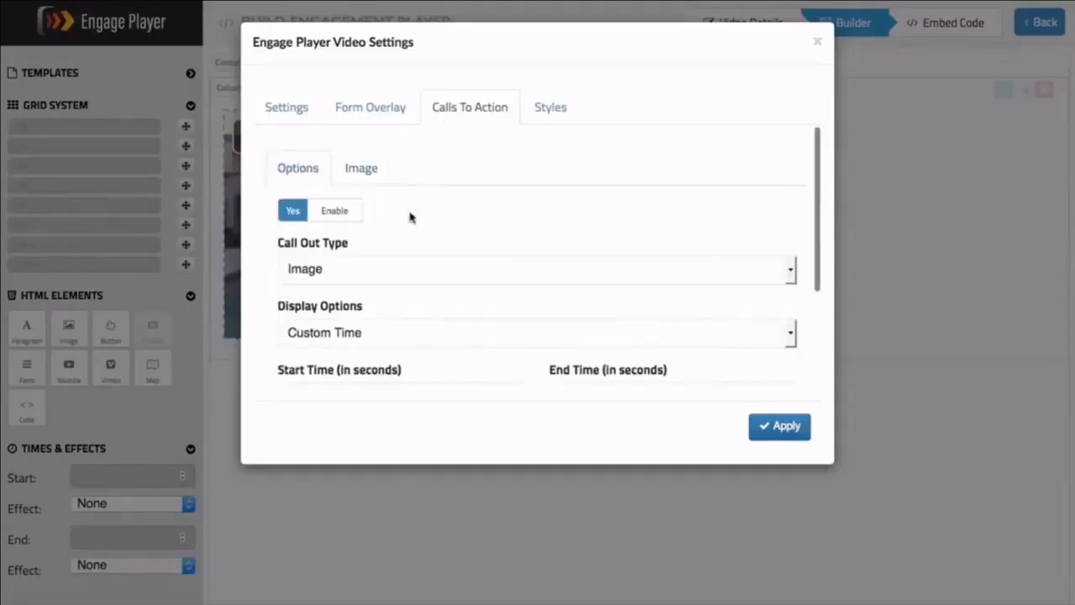
click(445, 277)
click(419, 328)
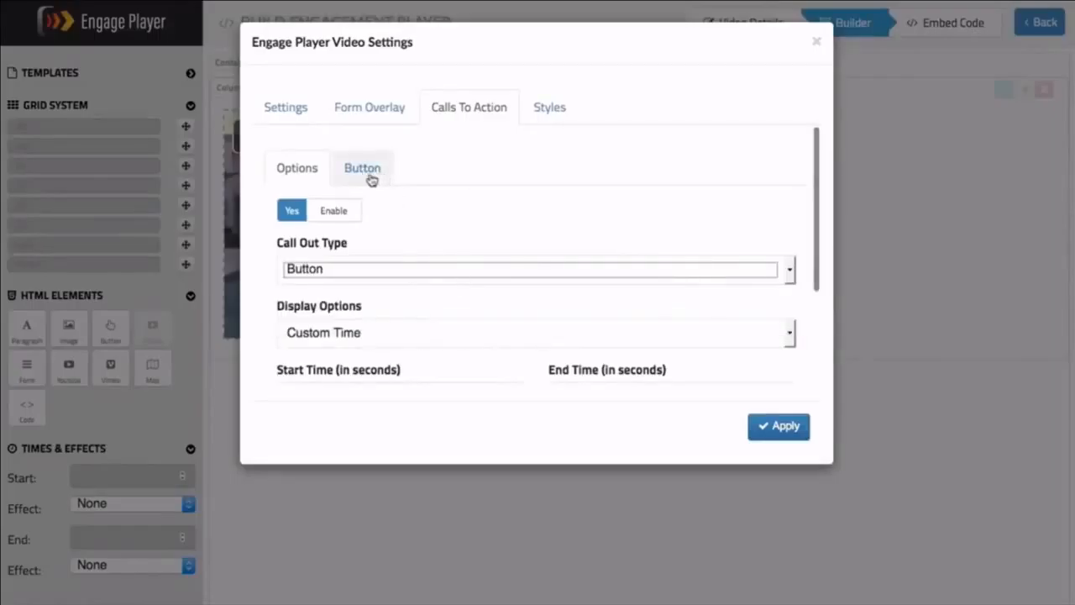
scroll(423, 270, down, 2)
scroll(423, 269, up, 2)
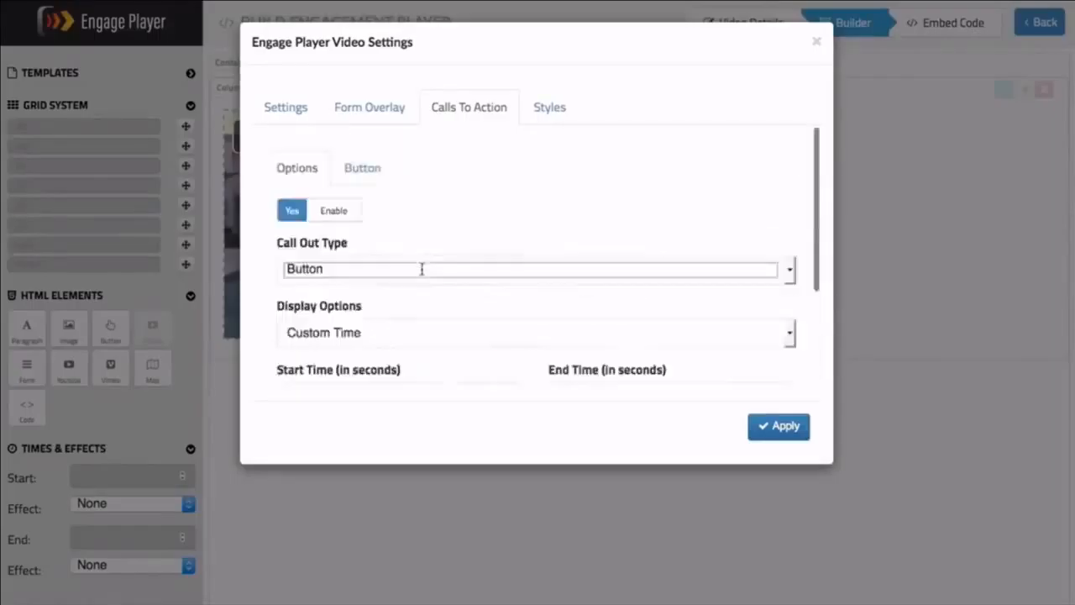
Examine the call to action button's label, link, style, size, text color, shadow and border settings.
click(367, 171)
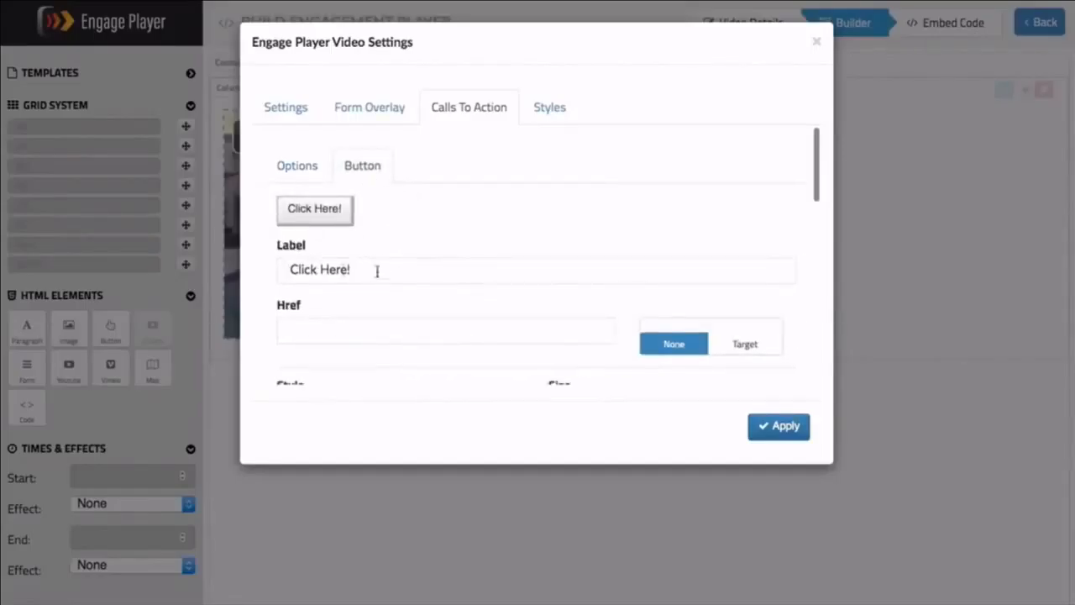
scroll(353, 328, down, 2)
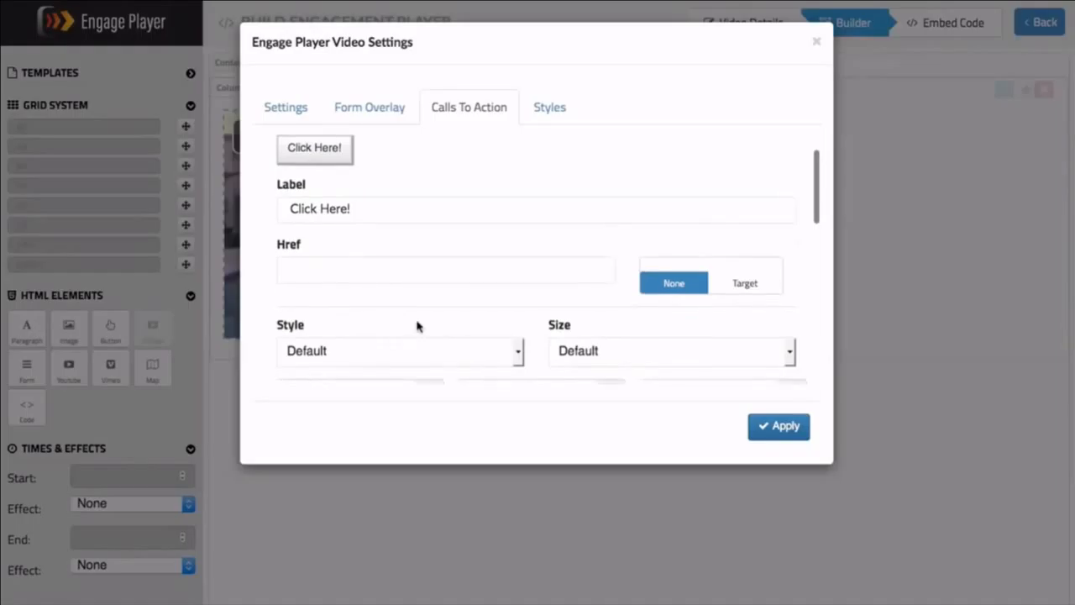
scroll(441, 319, down, 2)
click(460, 292)
click(474, 261)
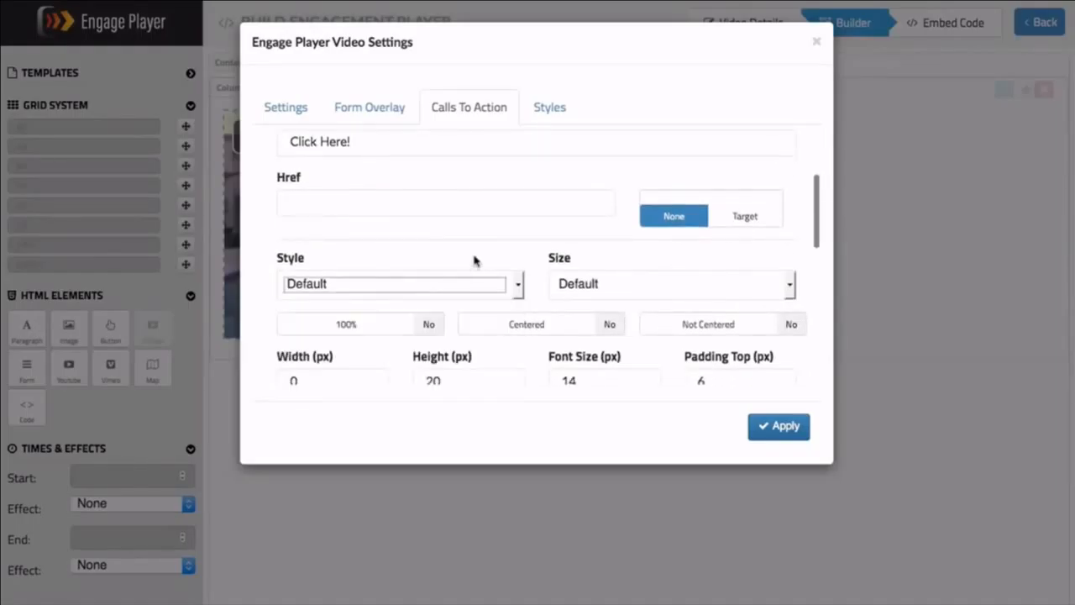
scroll(517, 262, down, 4)
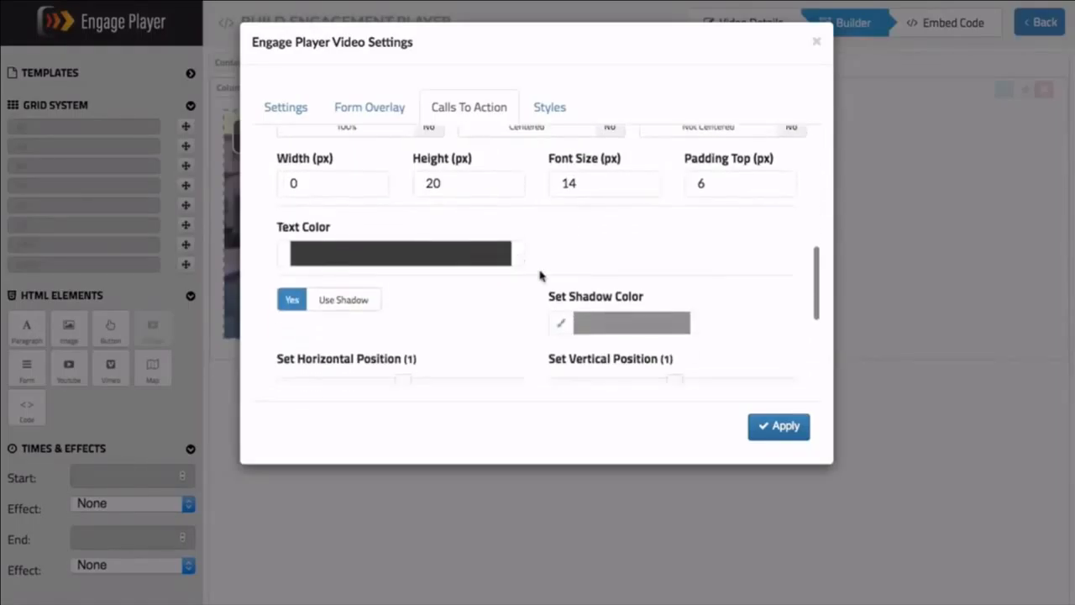
scroll(560, 281, down, 2)
scroll(560, 281, down, 2)
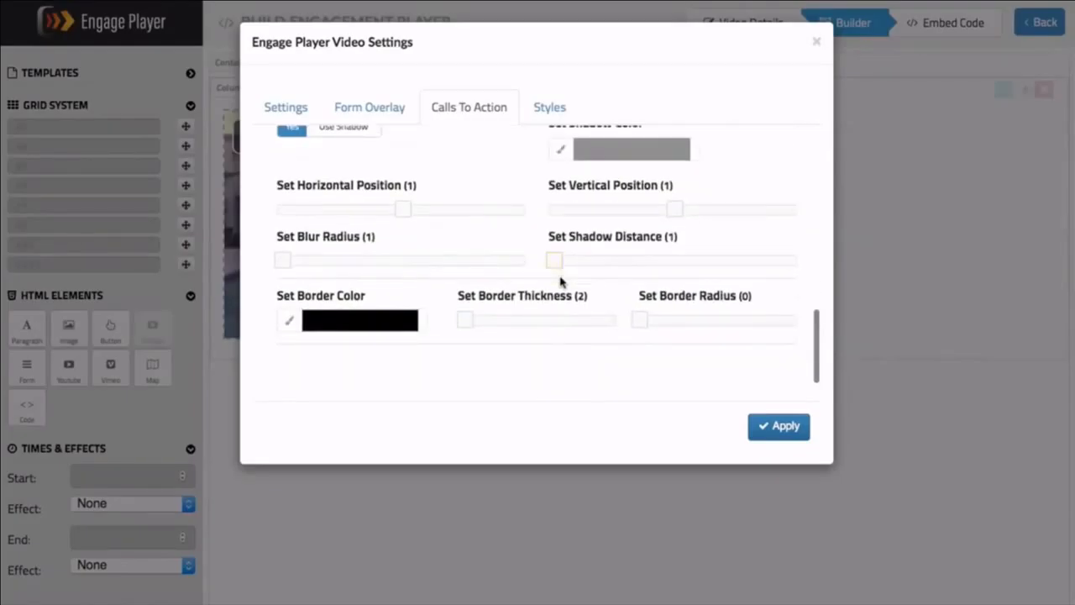
scroll(560, 281, up, 6)
scroll(559, 280, up, 5)
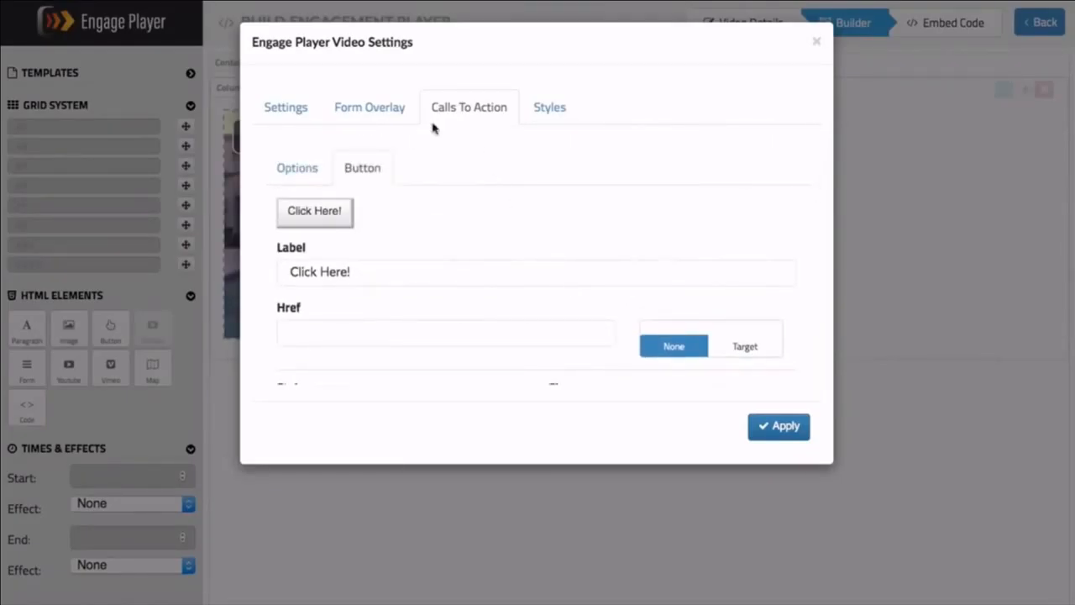
scroll(422, 136, down, 1)
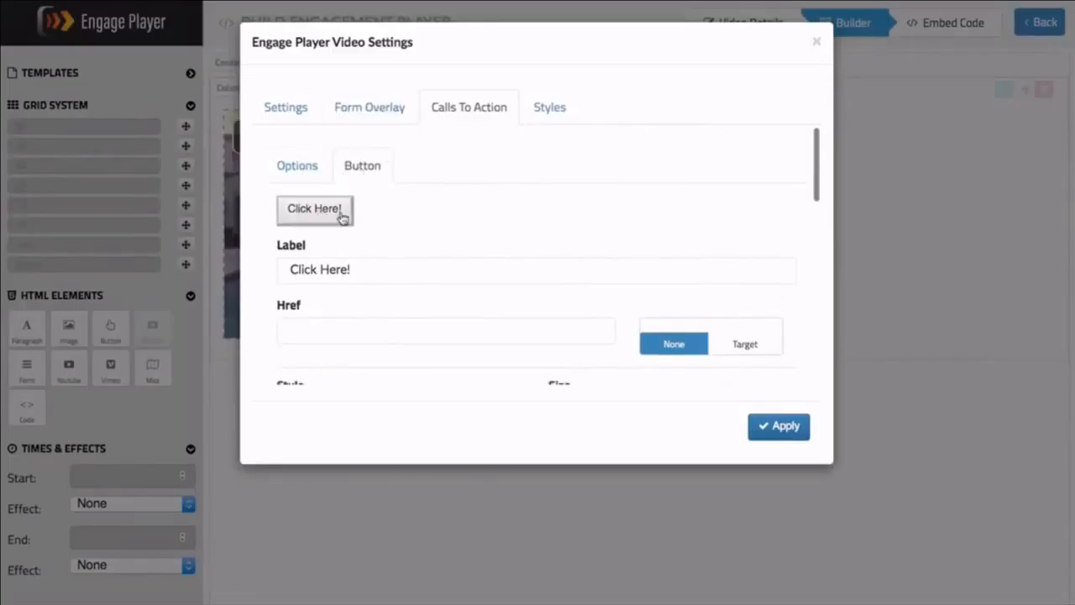
scroll(425, 234, down, 3)
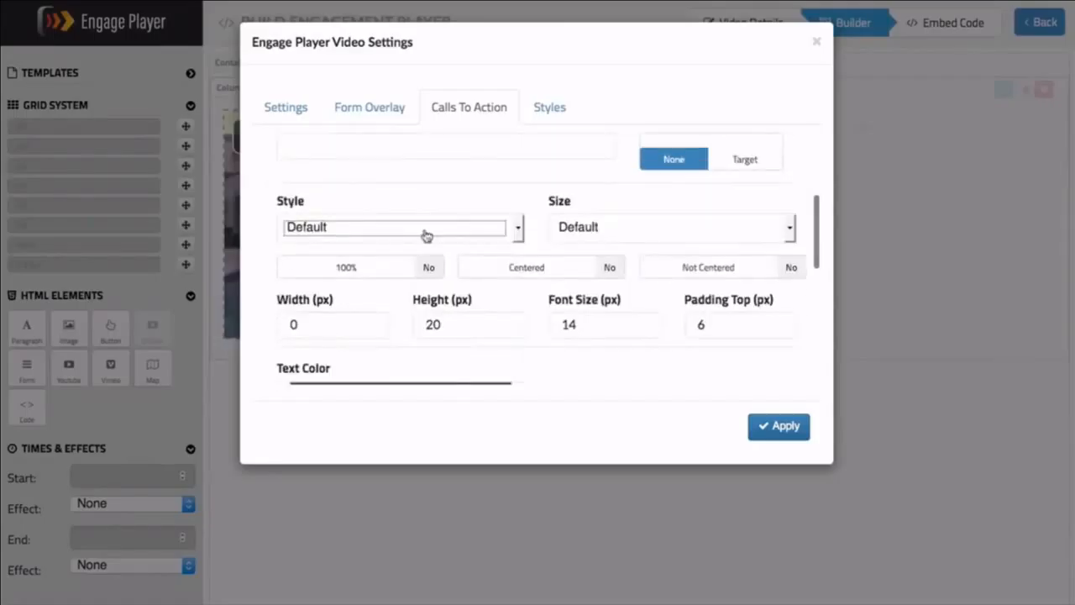
scroll(388, 226, up, 3)
Set the button call to action's display option to Show at End of Video.
click(319, 184)
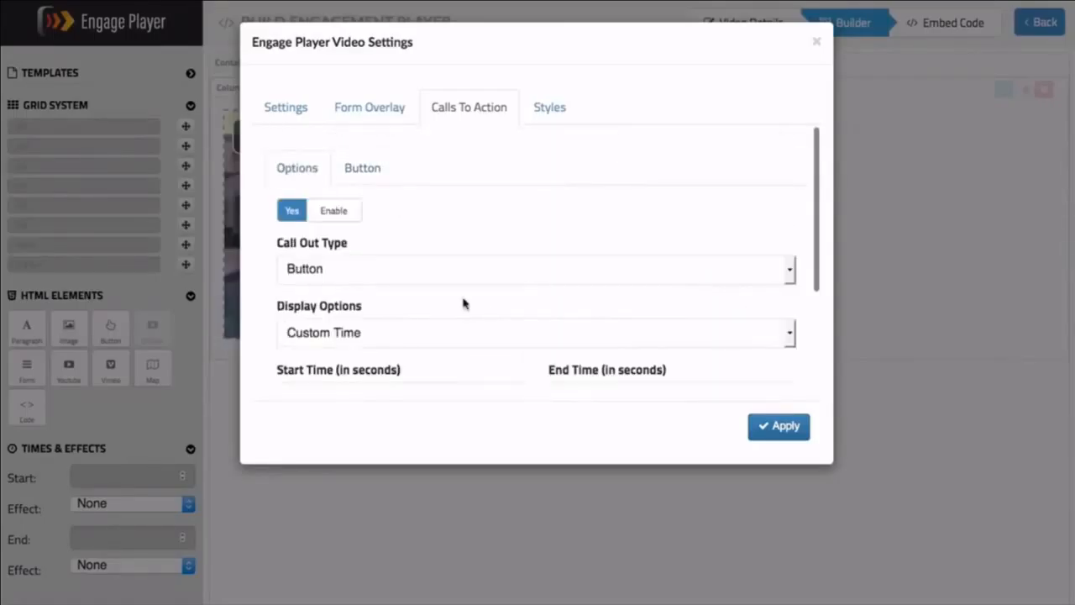
scroll(463, 303, down, 3)
click(349, 295)
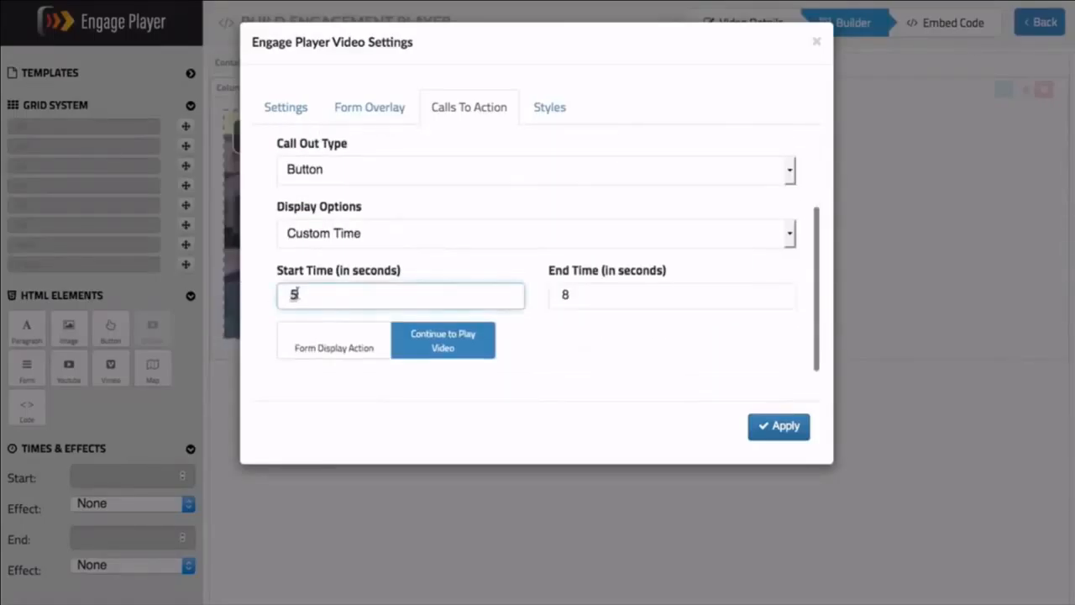
click(579, 298)
click(481, 235)
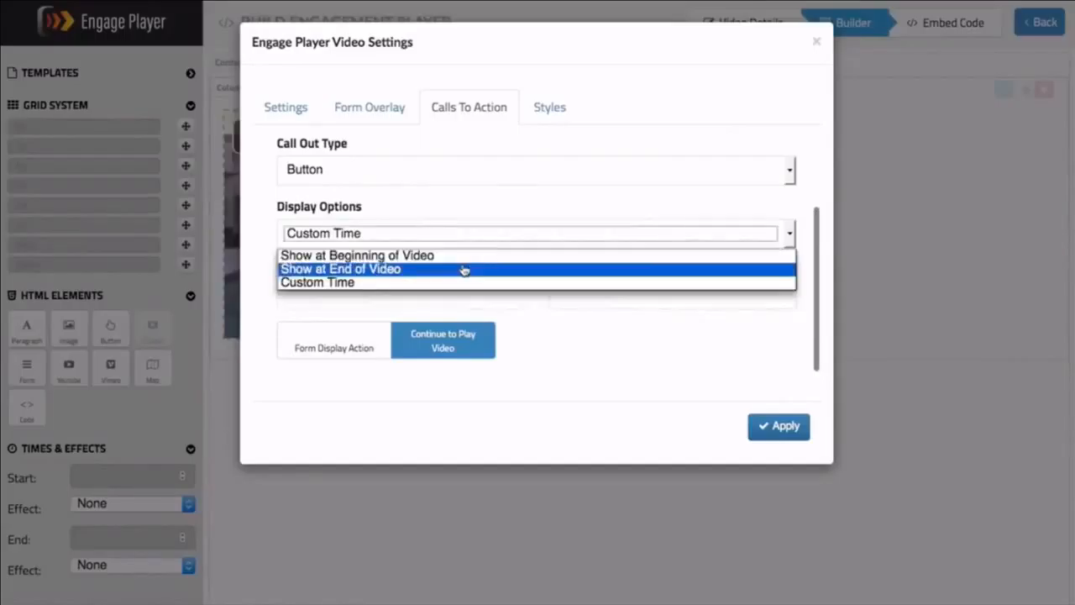
click(464, 269)
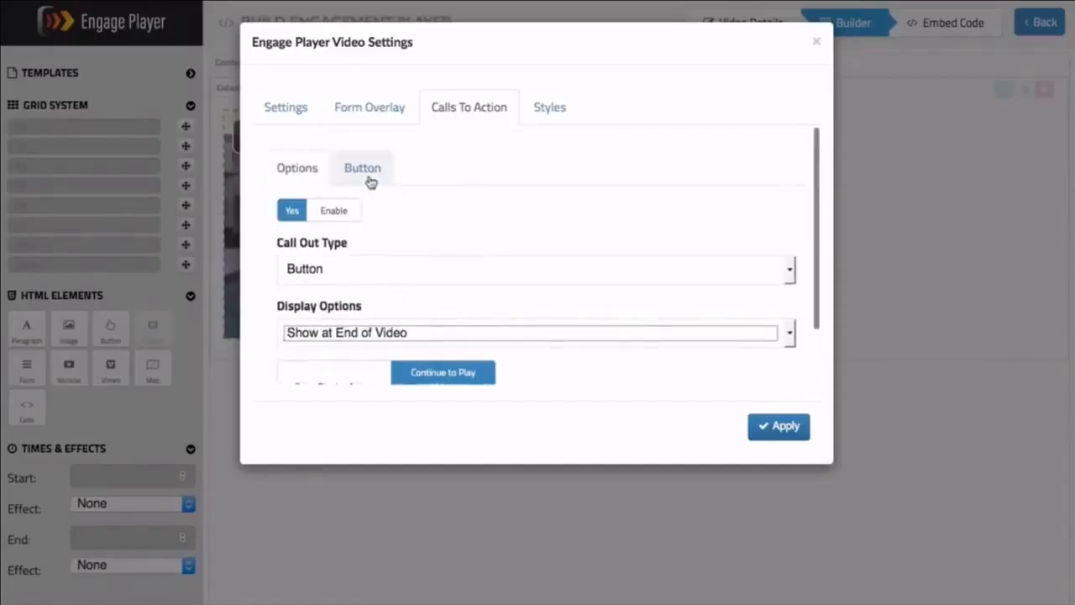
Apply and save the button call to action, and skip to near the video's end in the player preview.
click(367, 178)
scroll(417, 271, down, 1)
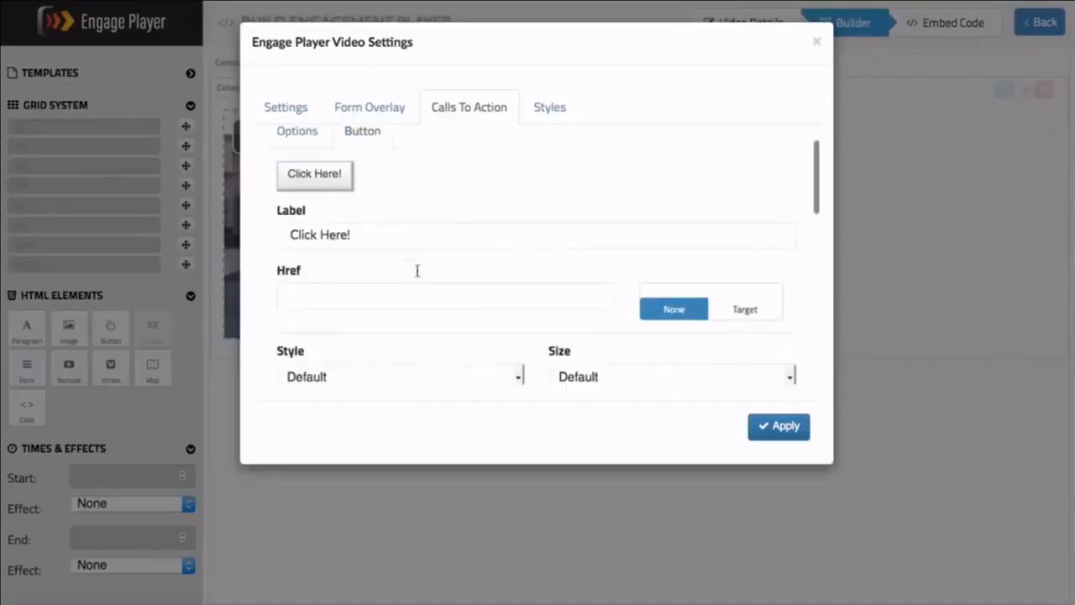
scroll(434, 227, up, 1)
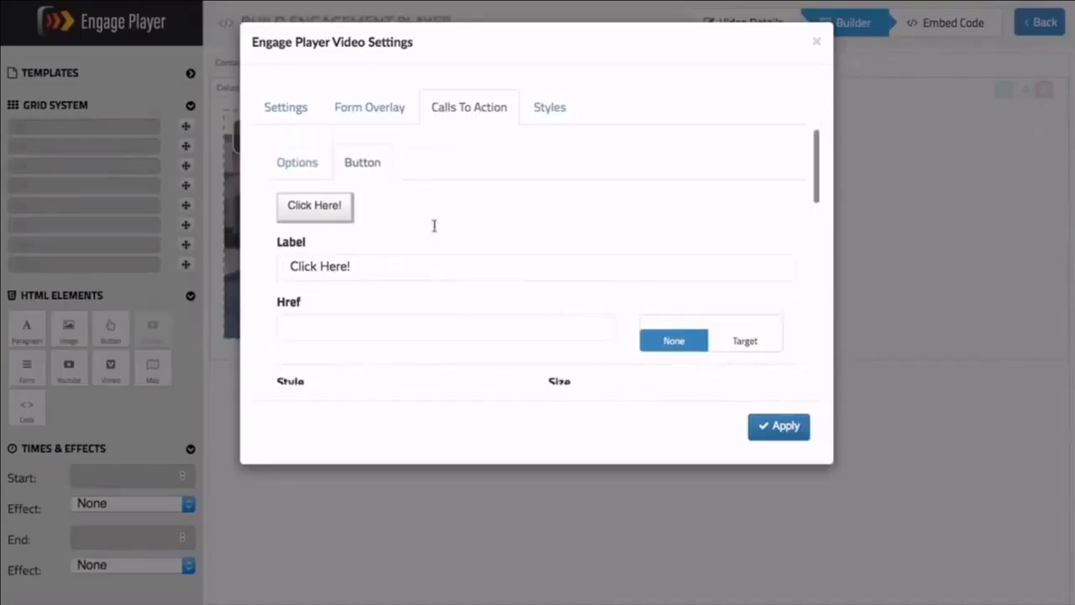
click(755, 429)
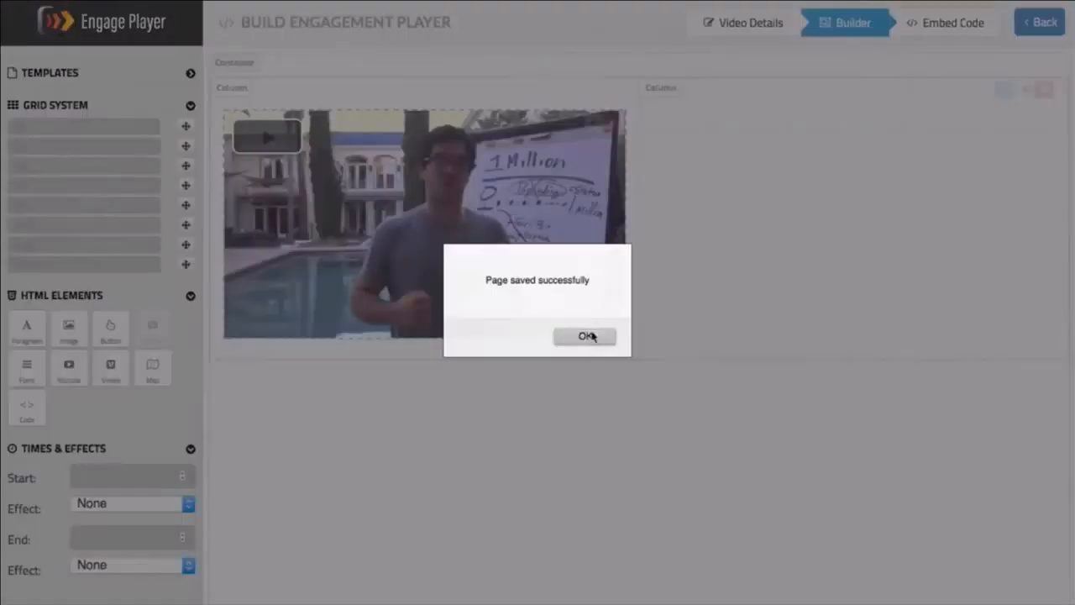
click(597, 337)
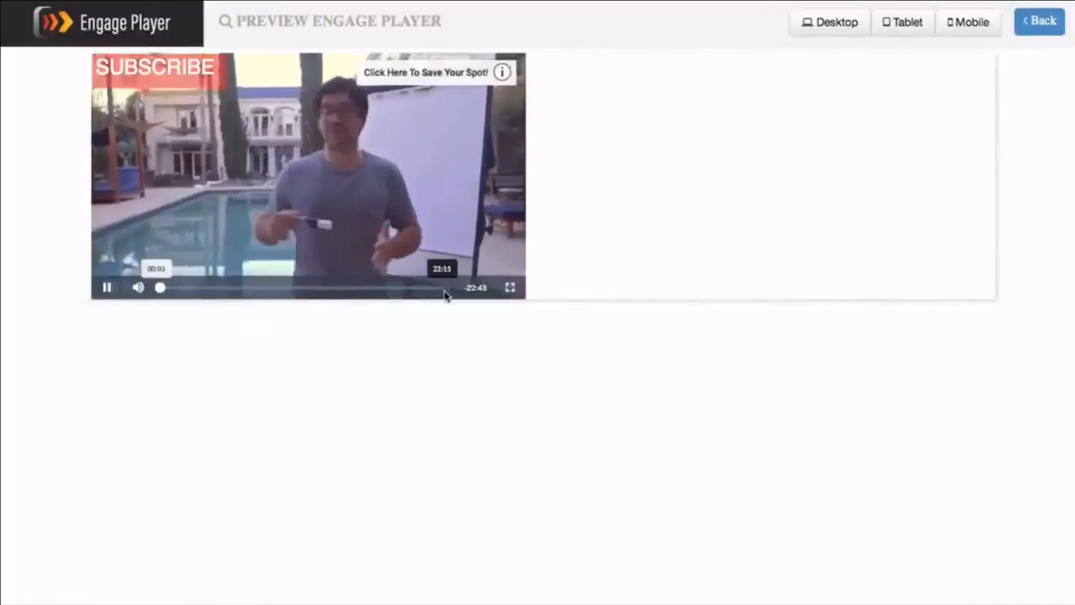
click(453, 287)
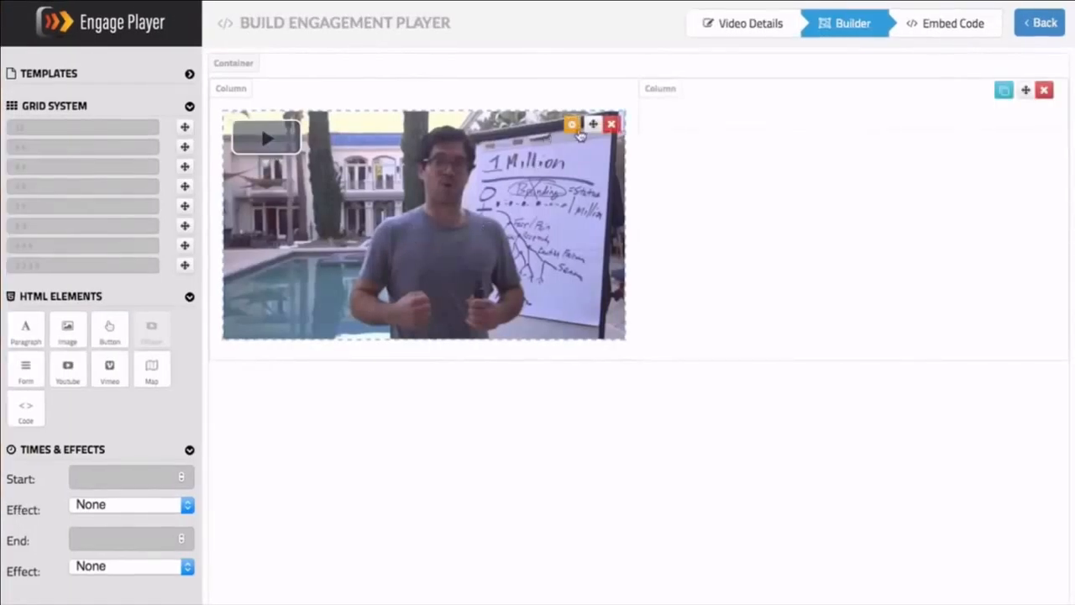
Reopen the engagement video's call to action options, disable the call to action and save the page.
click(573, 126)
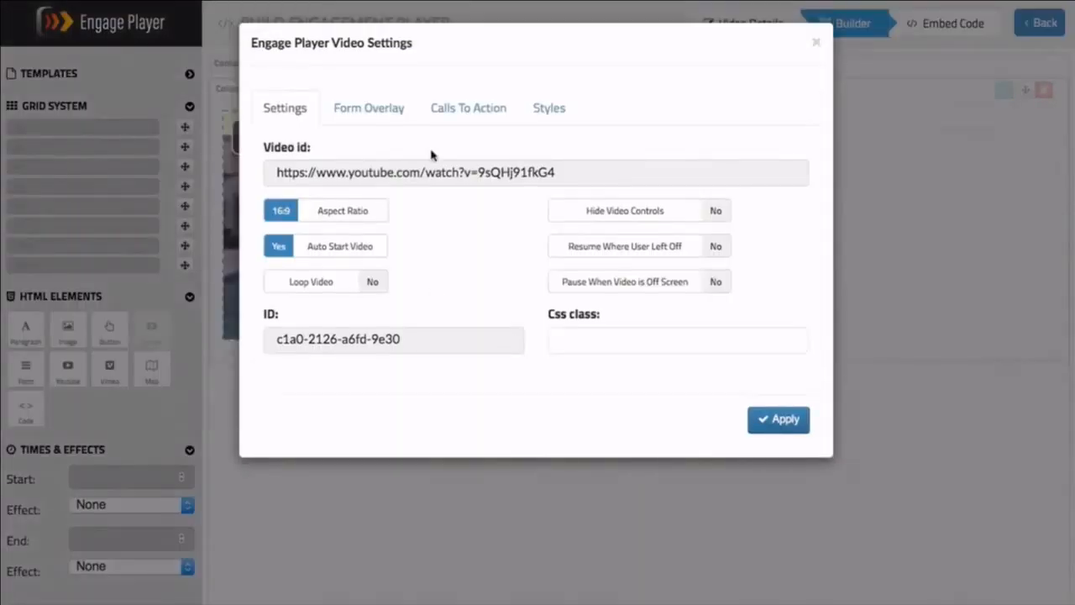
click(461, 116)
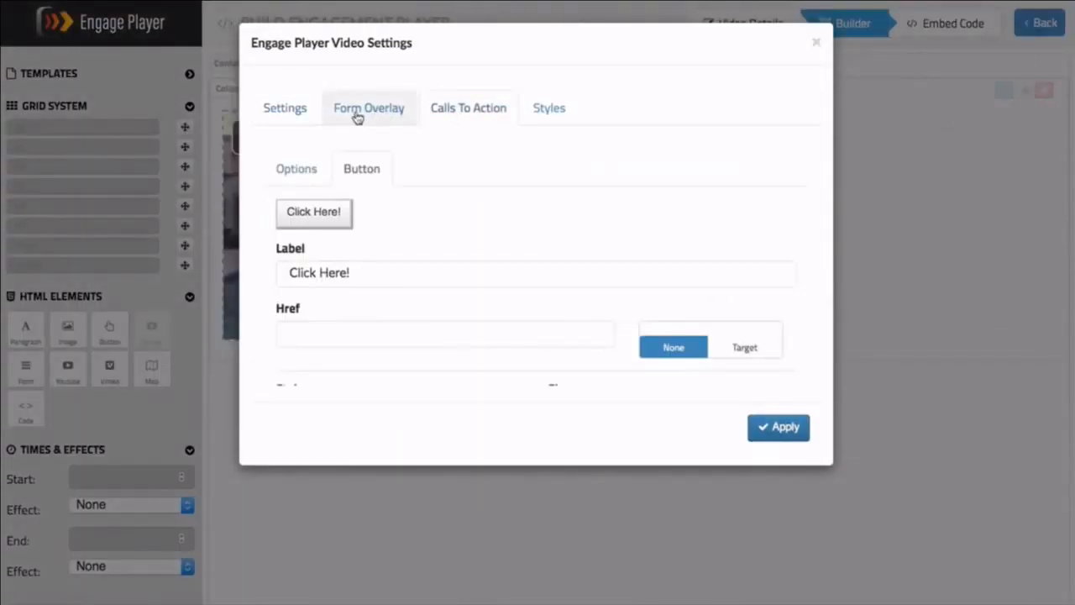
click(309, 175)
click(290, 215)
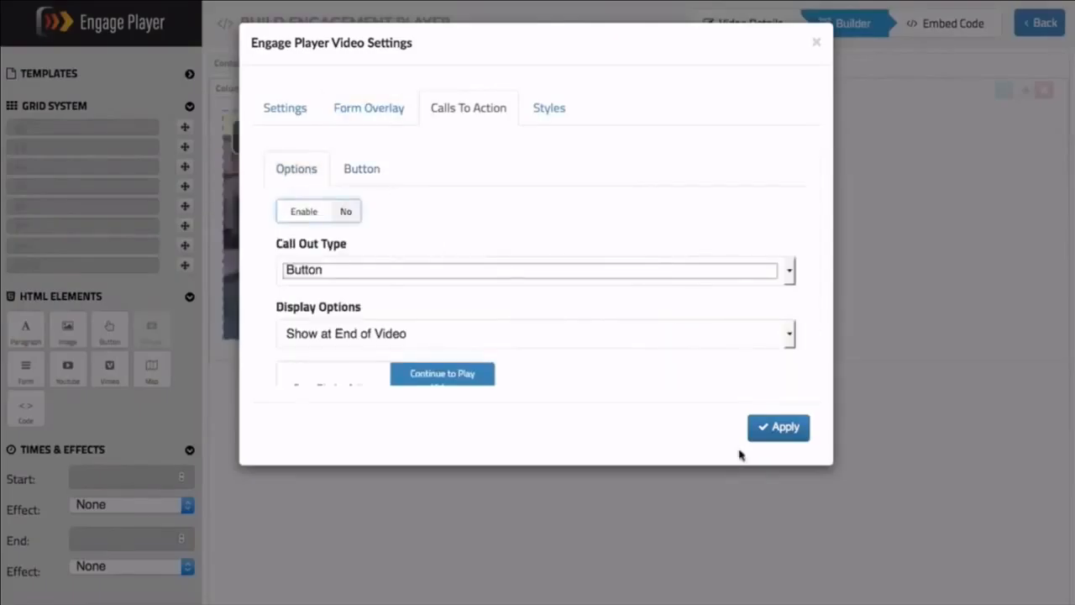
click(778, 427)
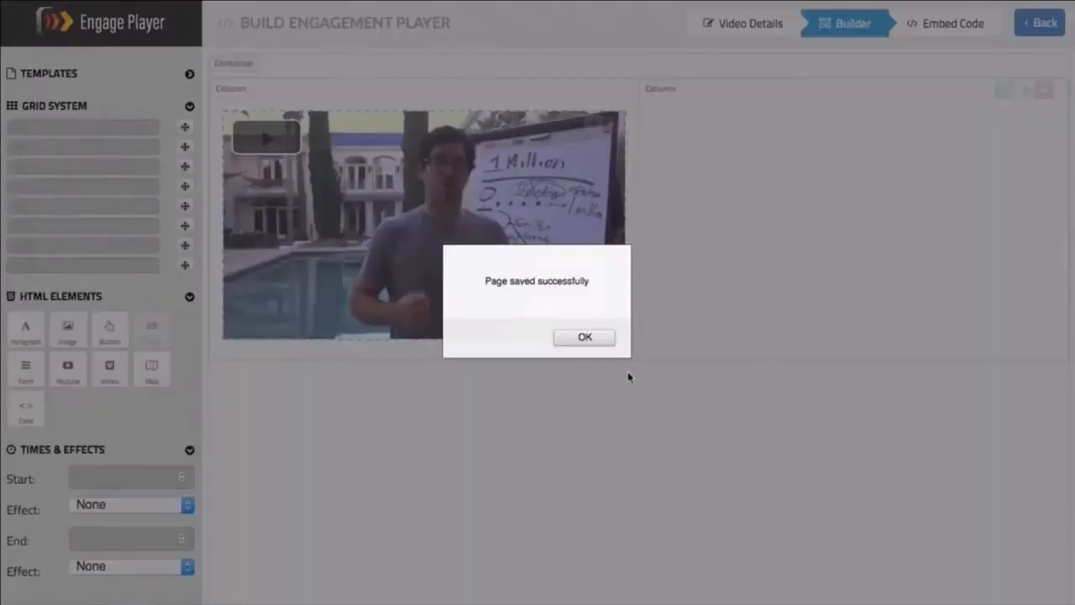
click(586, 338)
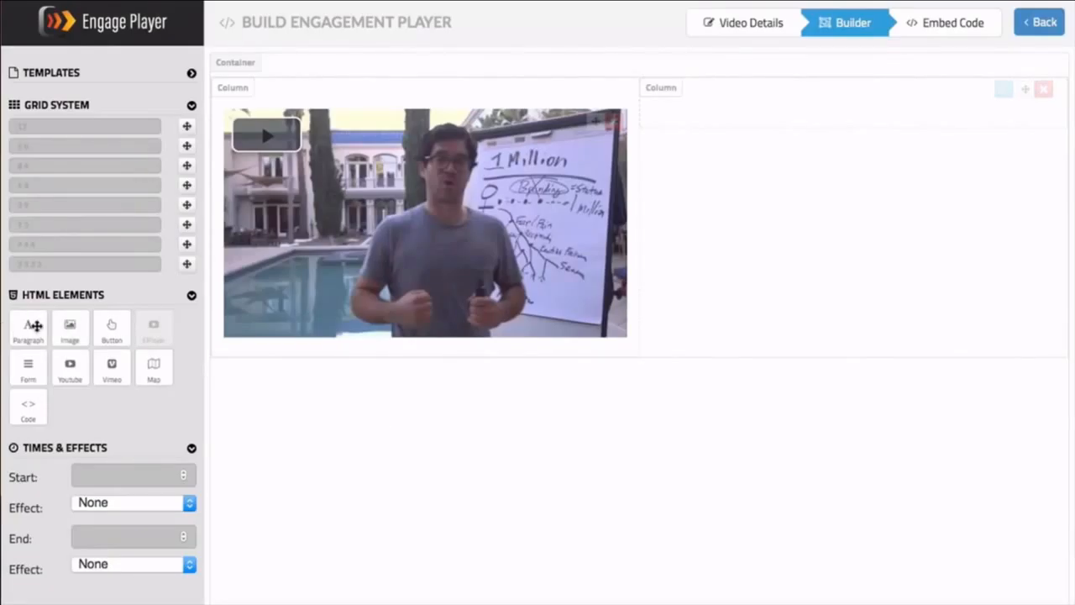
Add a Paragraph element to the empty column beside the video.
drag(30, 328, 733, 125)
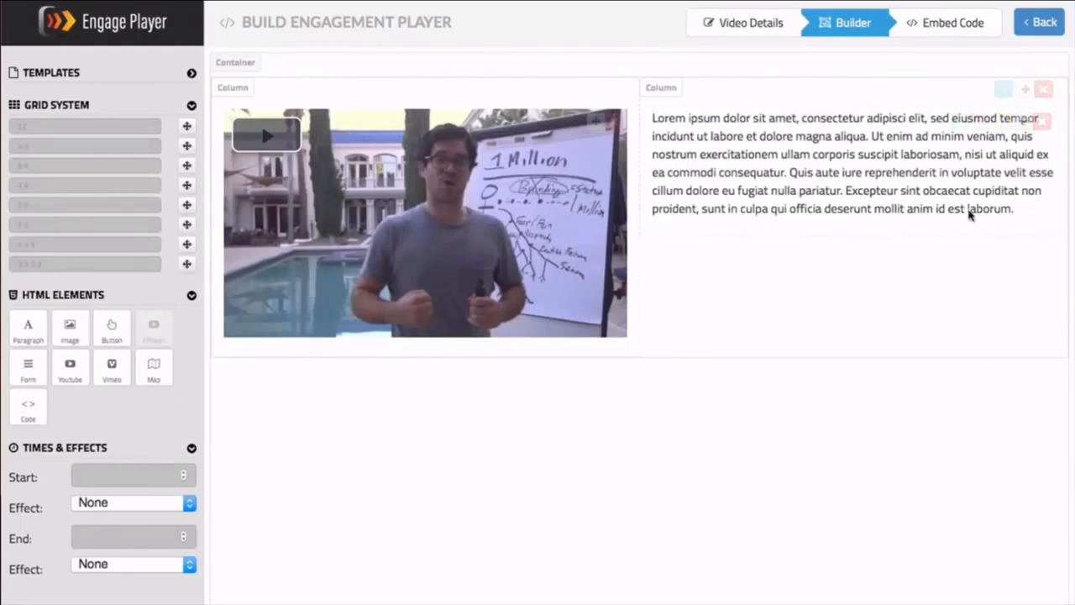
Replace the paragraph's placeholder text with the title "Tai's Coaching Program" and, on its own line below, the "Stay Tuned:" offer text.
click(967, 147)
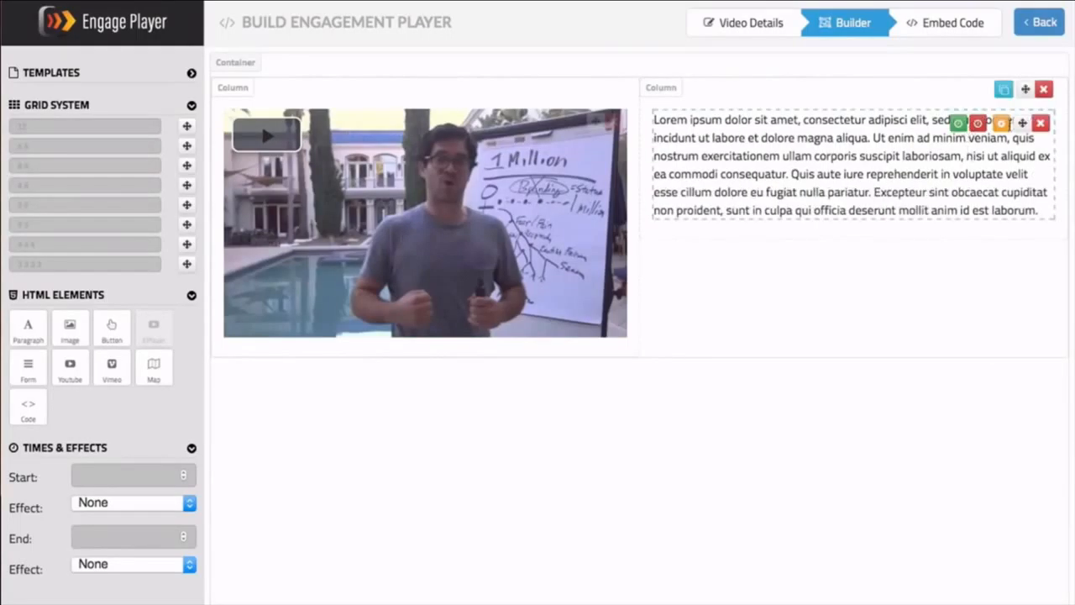
click(1001, 124)
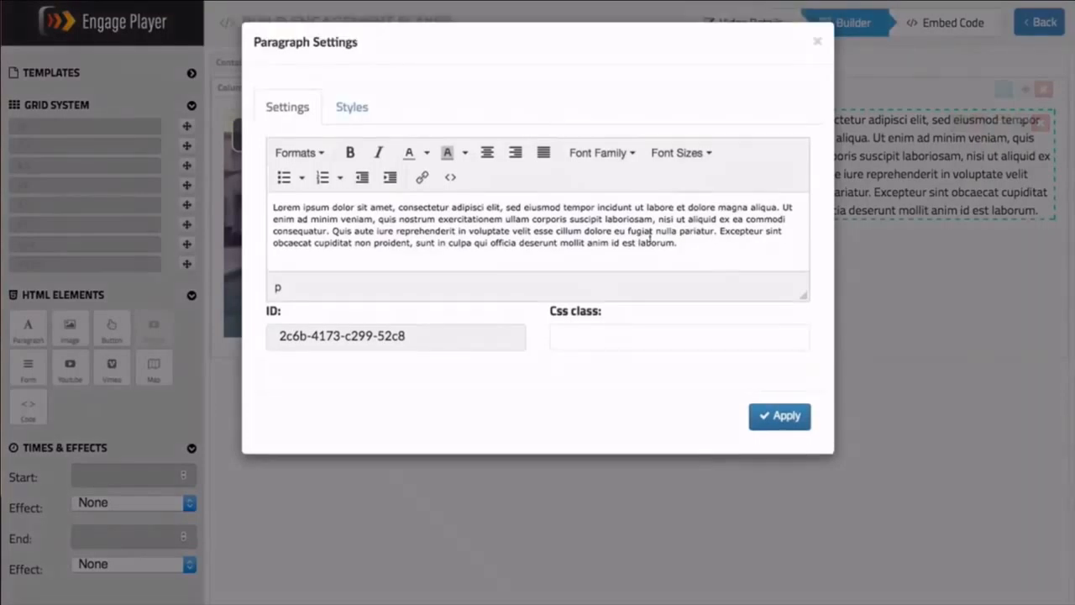
drag(693, 244, 255, 216)
text(Tai's Coaching Program  Stay Tuned: In just a few minutes I am going to offer you a chance to gain access to my private Inner Circle Coaching Program at a massive discount. Thousands have already benefited from the methods I will be teaching you. You DO NOT want to miss this.)
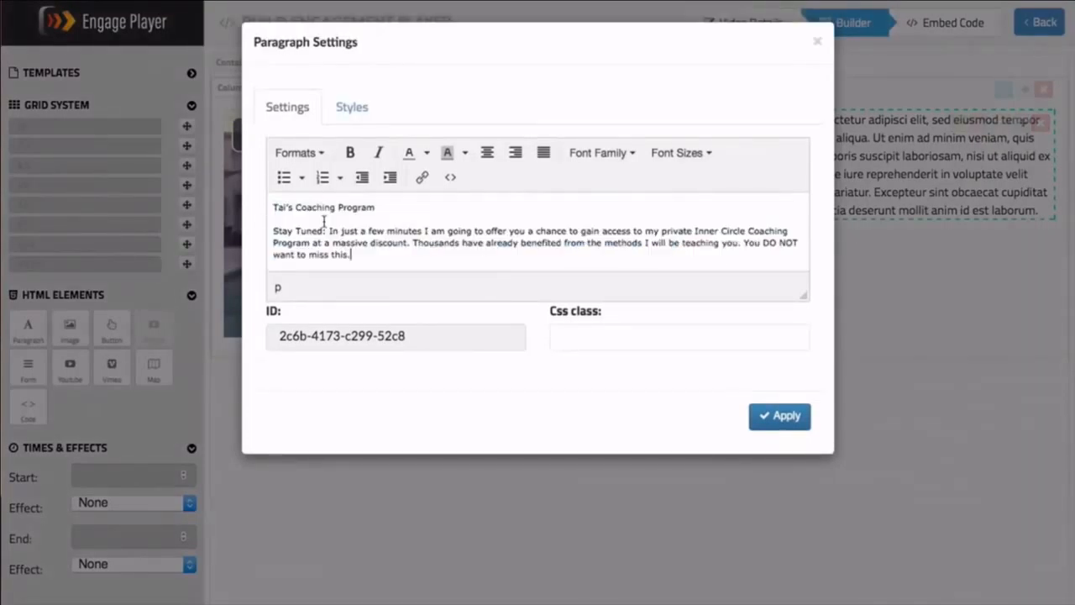
key(BackSpace)
key(Return)
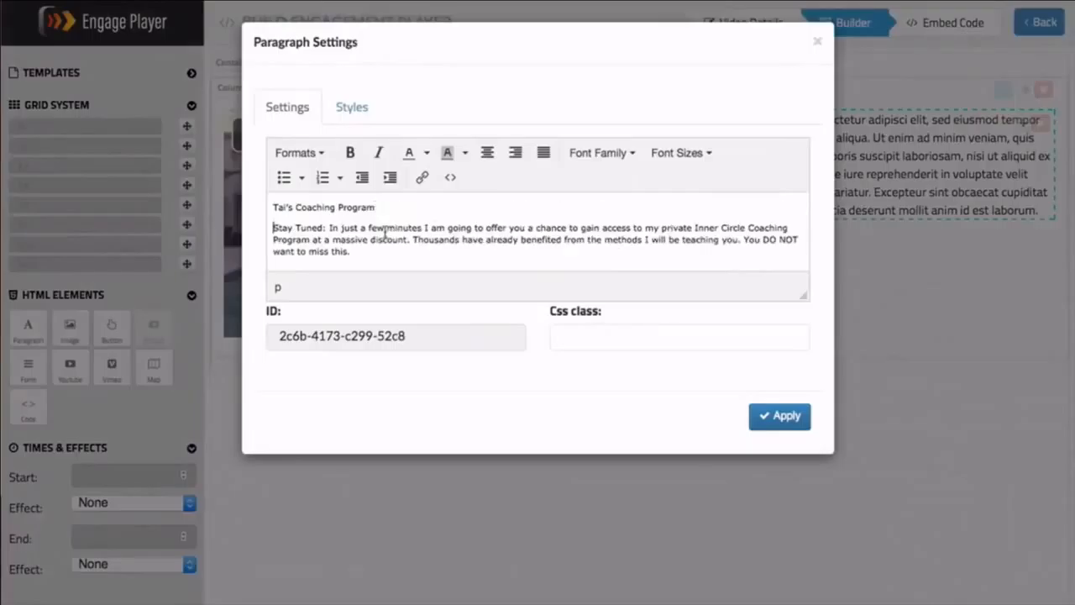
Format the "Tai's Coaching Program" title line as a Heading 2.
triple_click(363, 207)
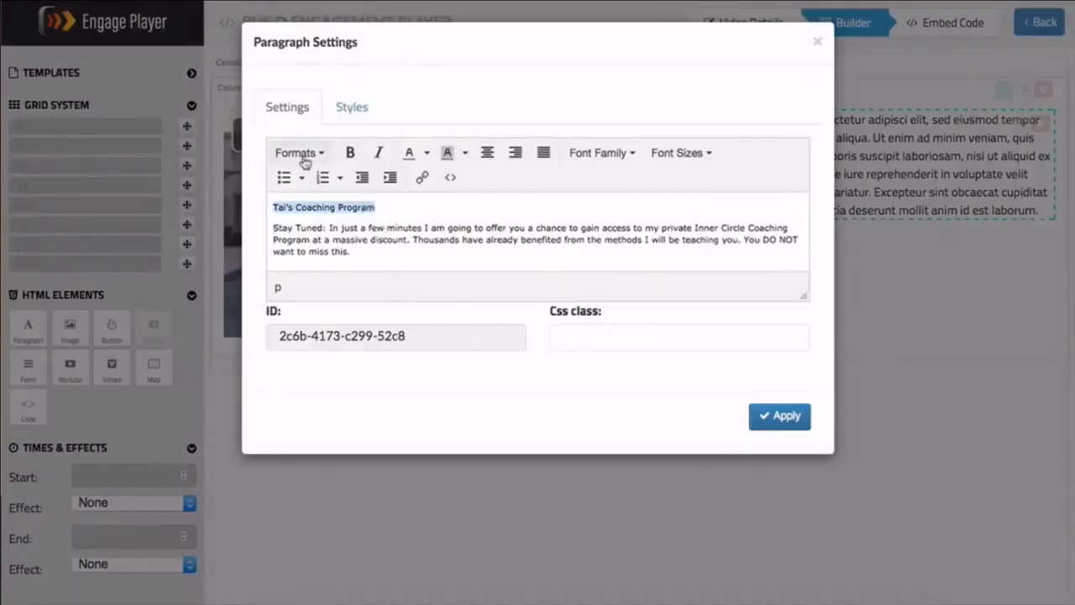
click(300, 154)
mouse_move(336, 182)
click(447, 212)
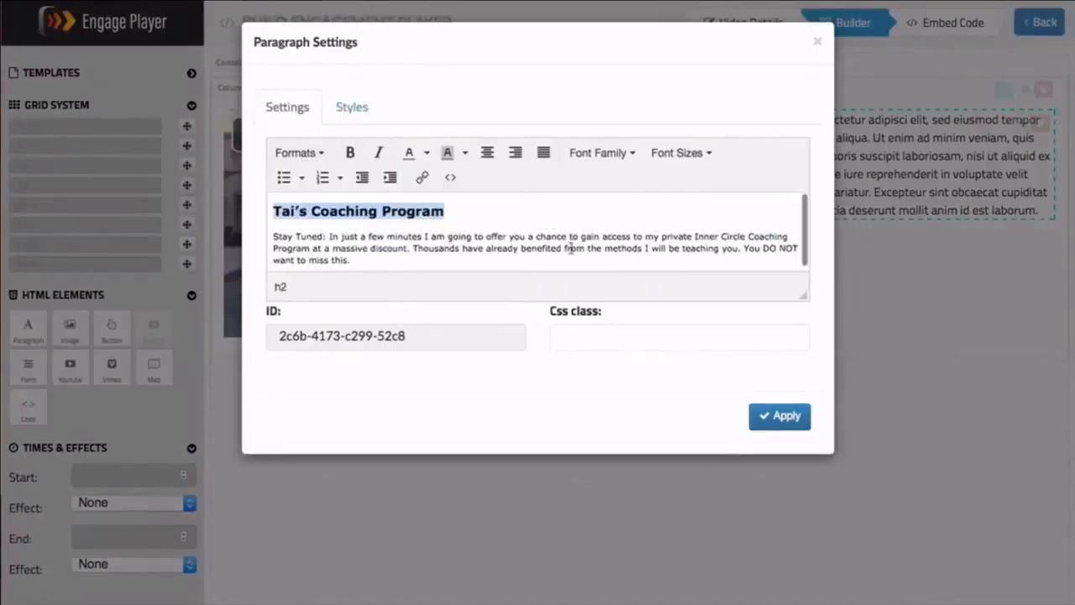
Make "Stay Tuned:" and "DO NOT" bold in the body text and apply the paragraph settings.
drag(327, 236, 273, 236)
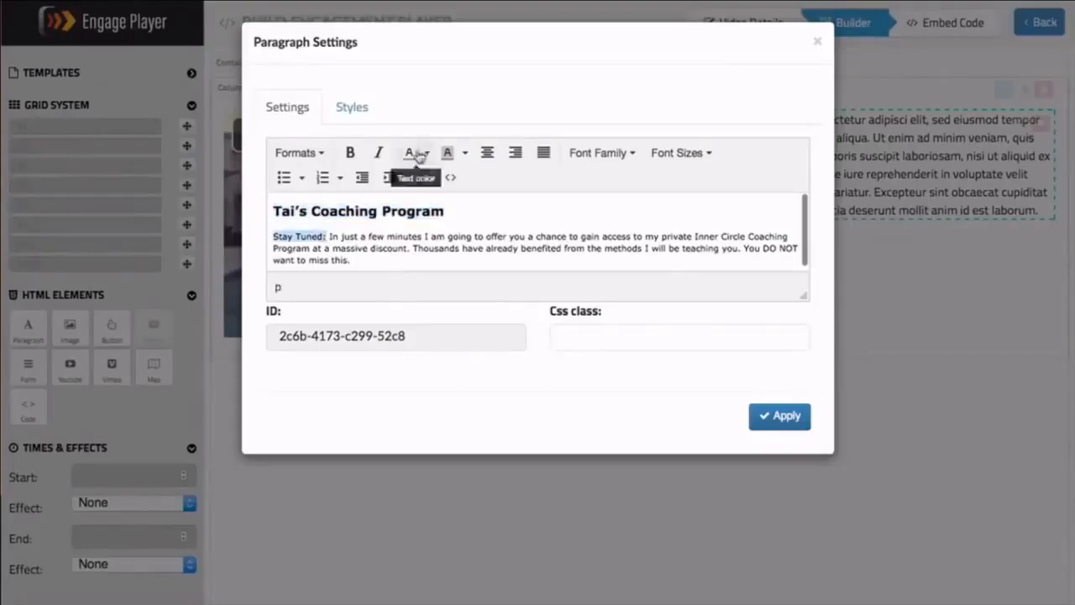
click(350, 152)
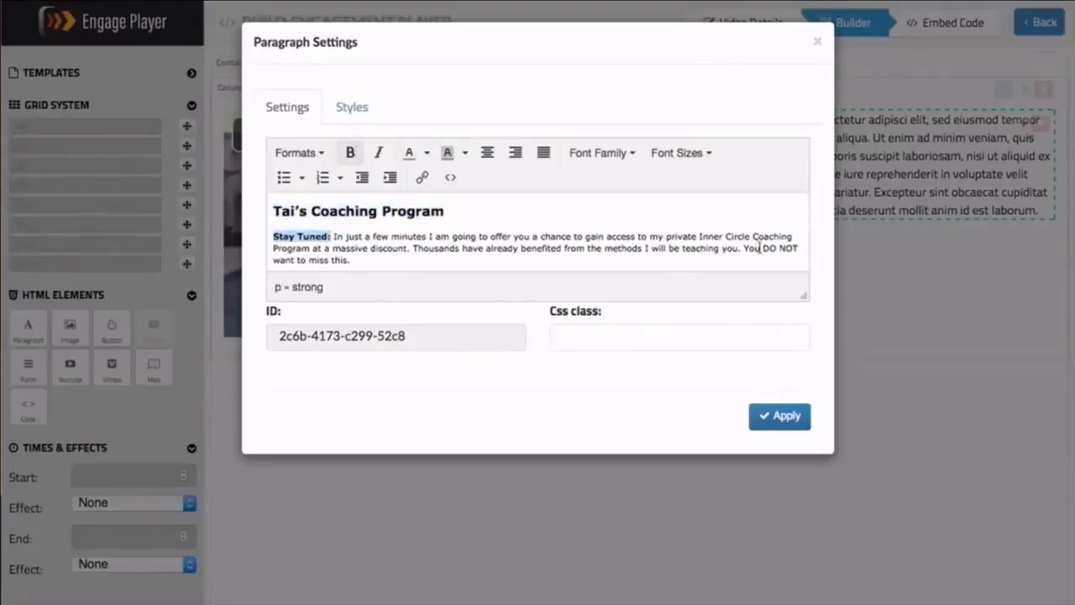
drag(765, 249, 799, 249)
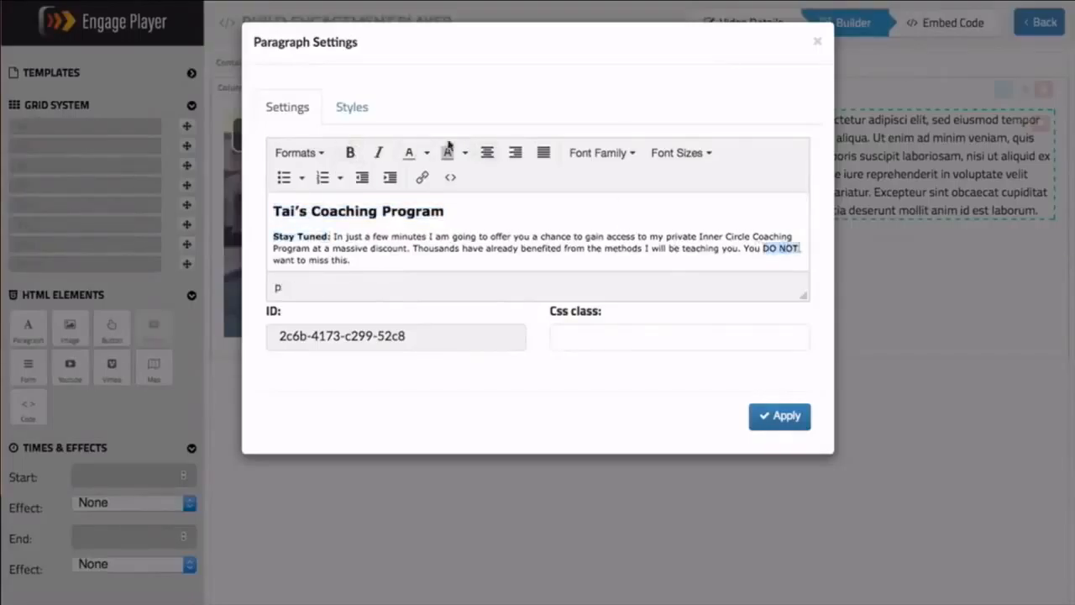
click(355, 154)
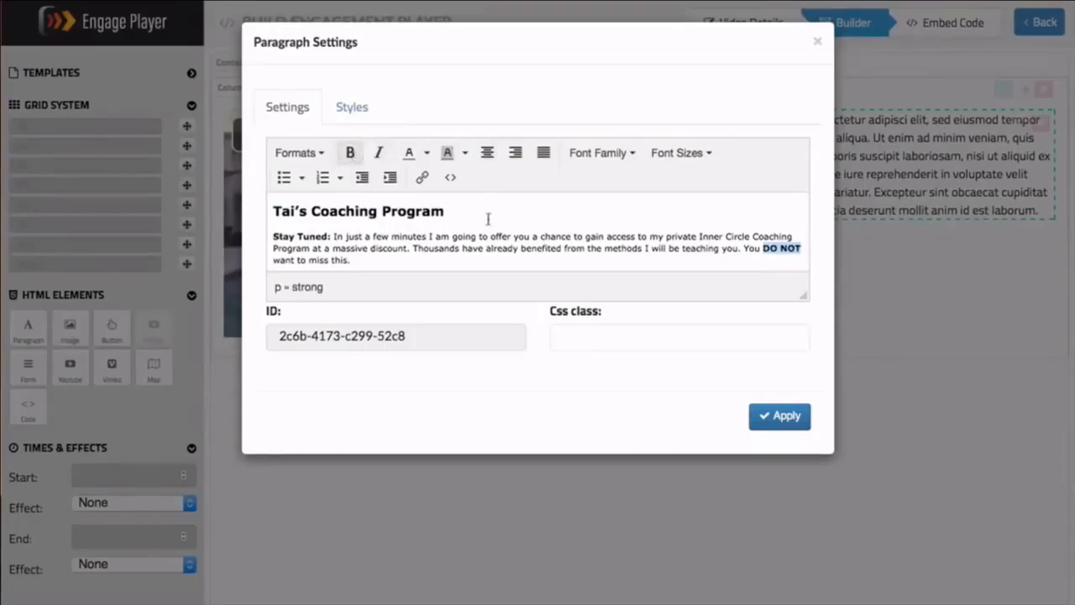
click(788, 415)
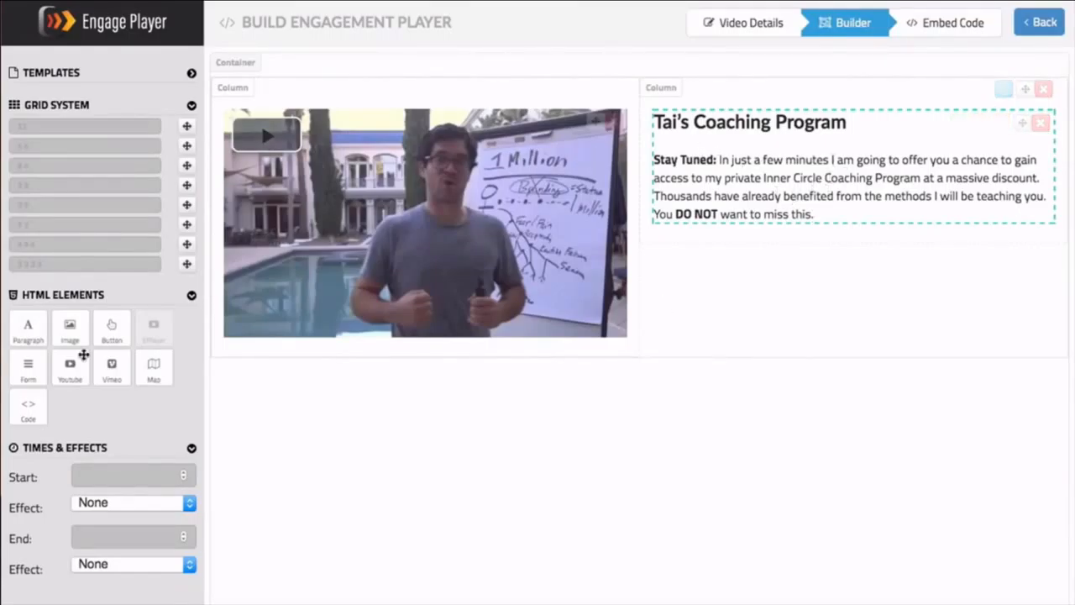
Add a second Paragraph element below the coaching program text, reading "Benefit 1" in bold, and apply it.
drag(28, 334, 852, 331)
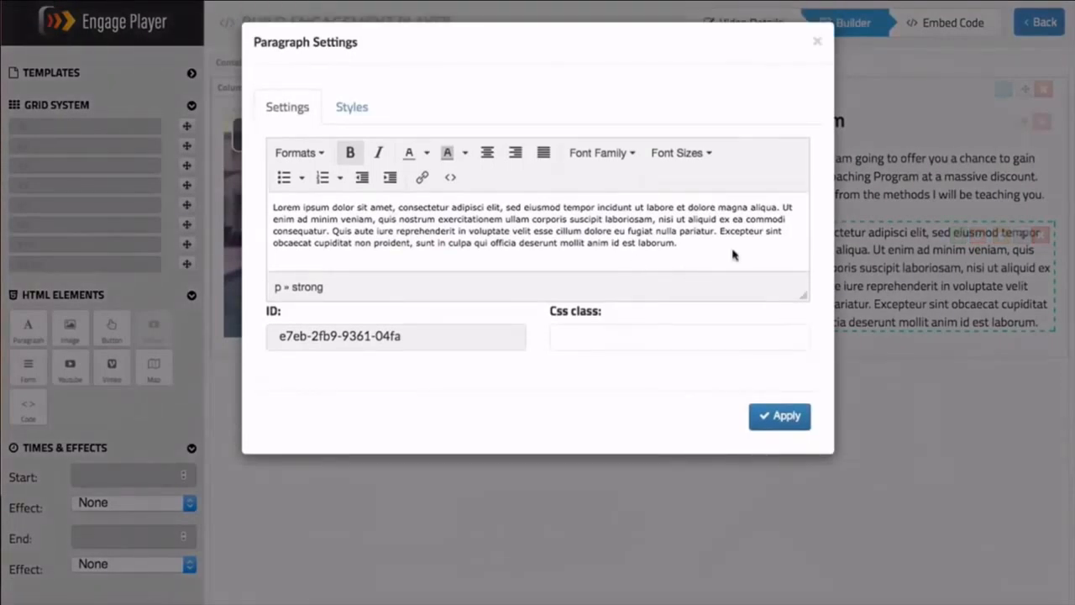
click(699, 245)
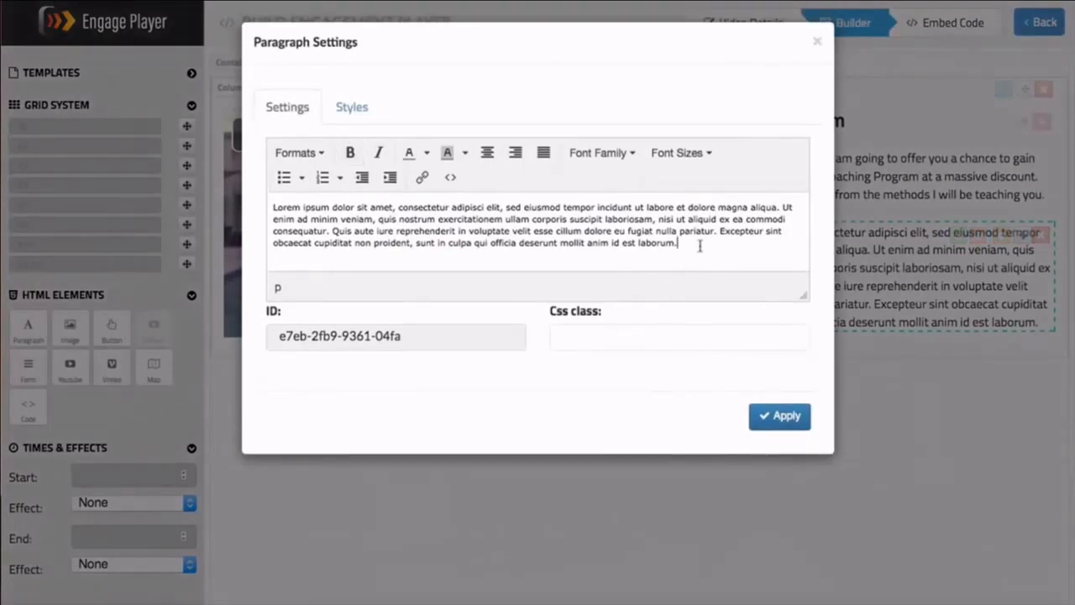
key(ctrl+a)
key(BackSpace)
text(Ben)
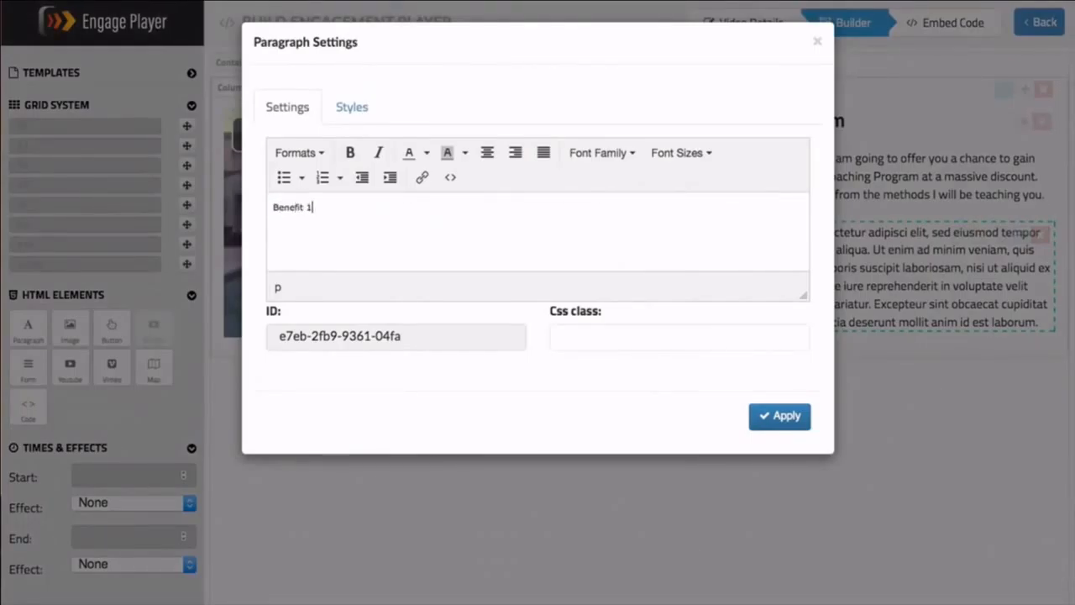
drag(317, 207, 271, 207)
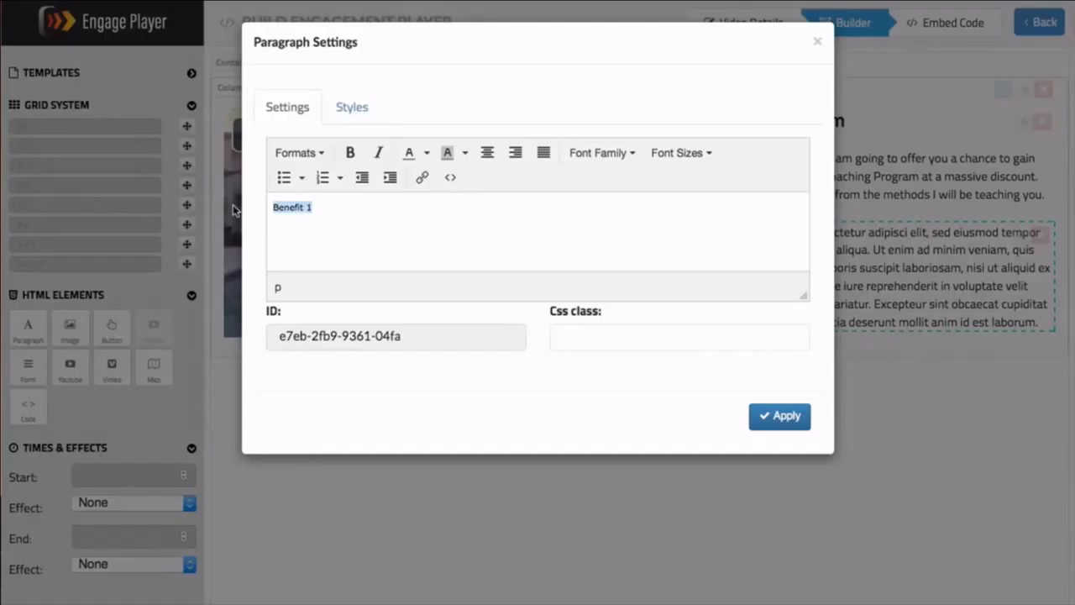
click(350, 152)
click(781, 416)
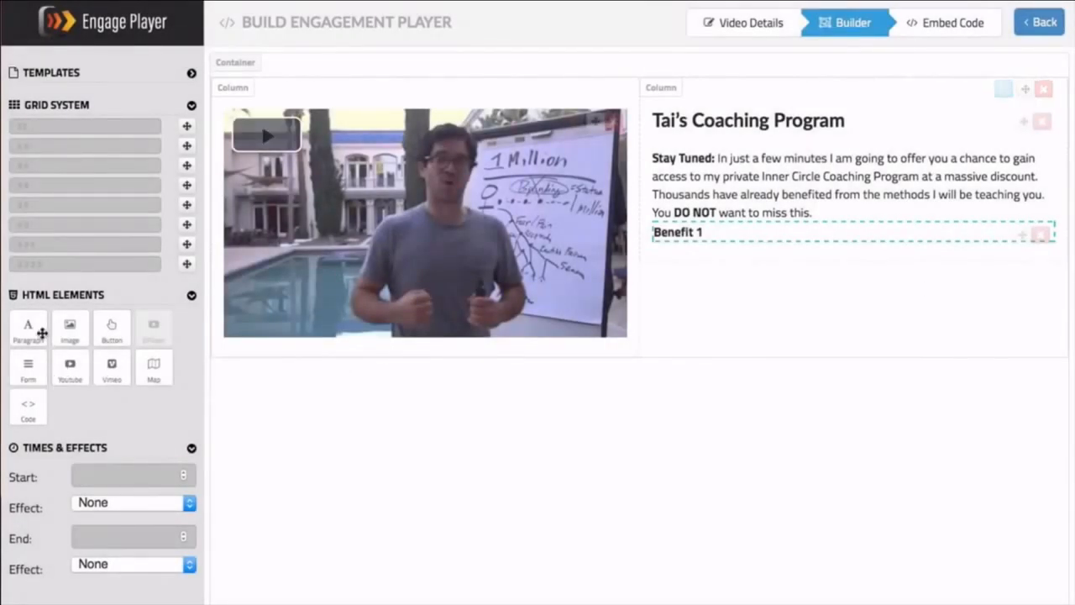
Add another Paragraph element below Benefit 1, reading "Benefit 2" in bold, and apply it.
drag(33, 332, 789, 261)
click(1000, 256)
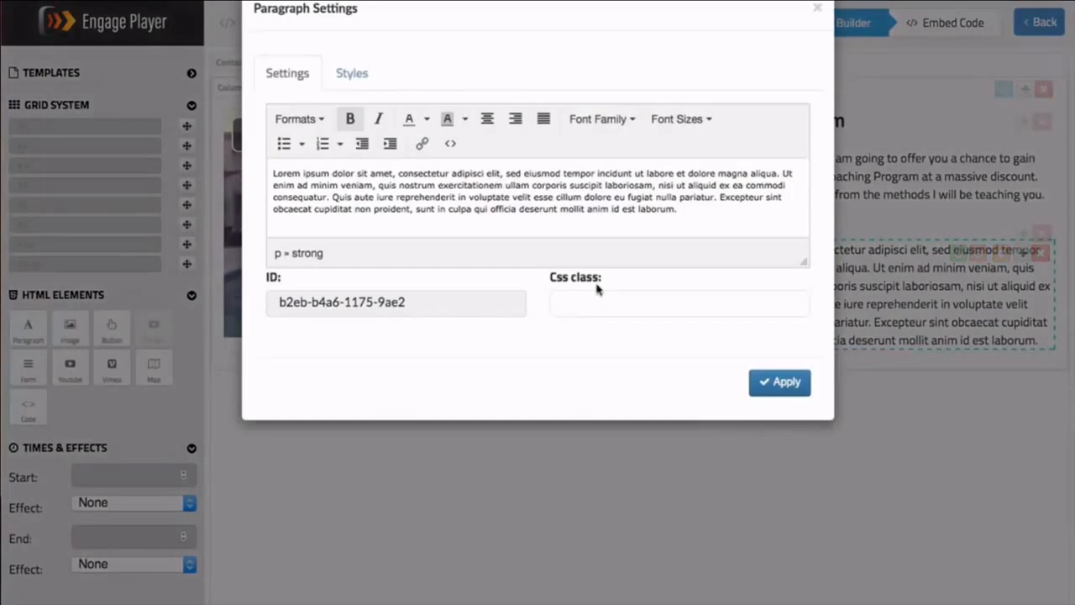
drag(694, 252, 242, 187)
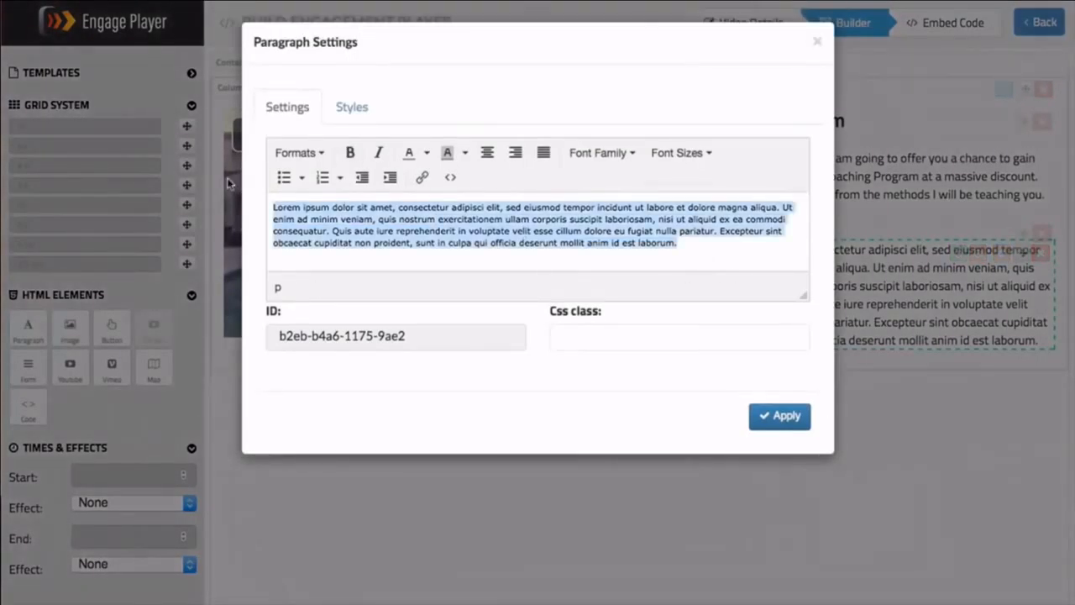
text(Bene)
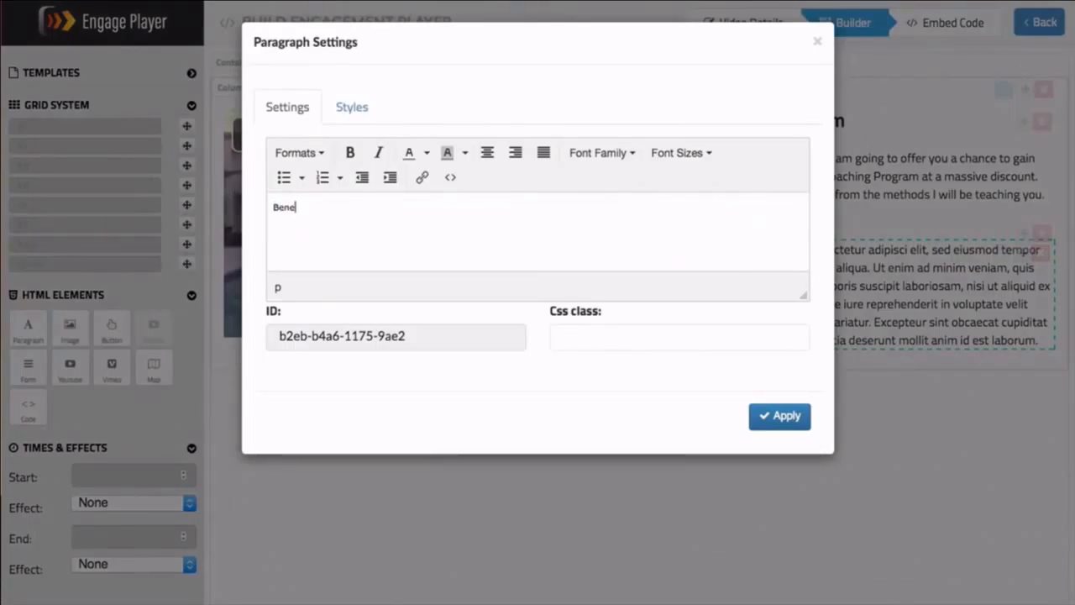
text(fit 2)
triple_click(320, 211)
click(350, 152)
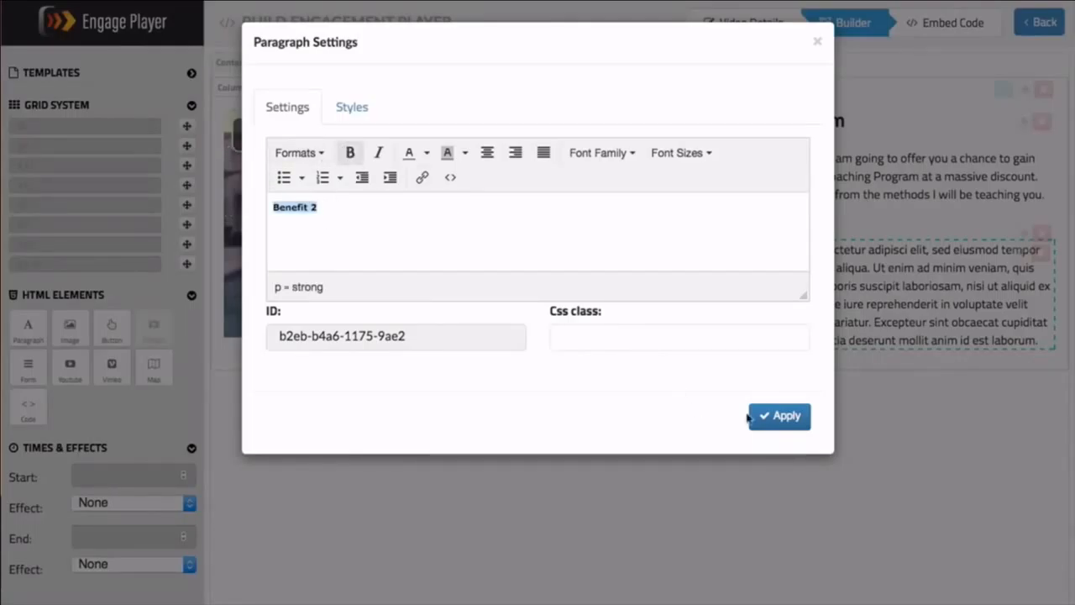
click(749, 418)
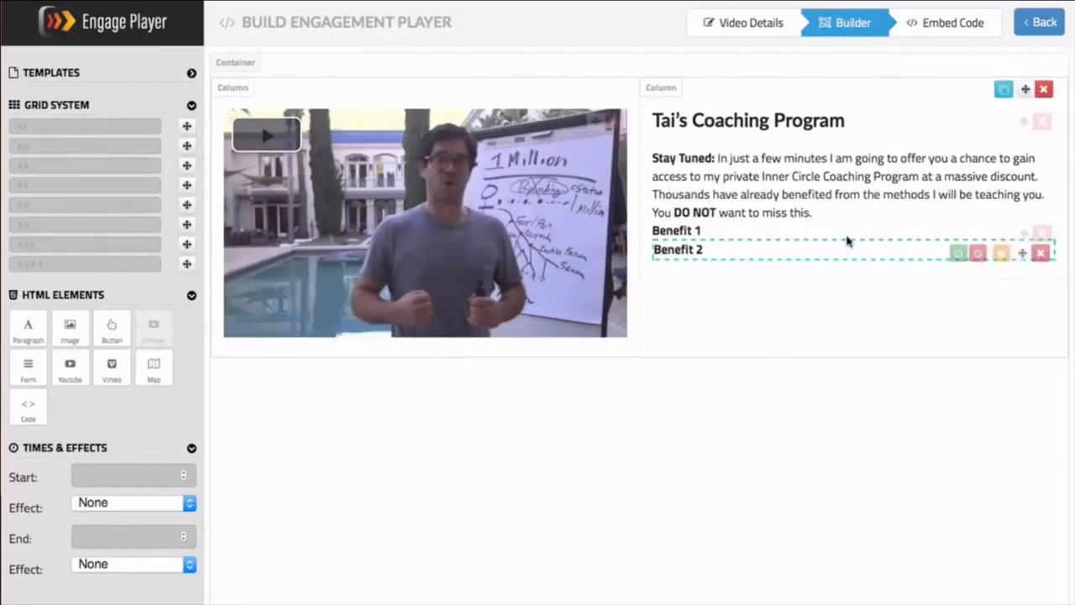
Set the top margin of the Benefit 1 paragraph to 6 and apply it.
mouse_move(847, 236)
click(1000, 236)
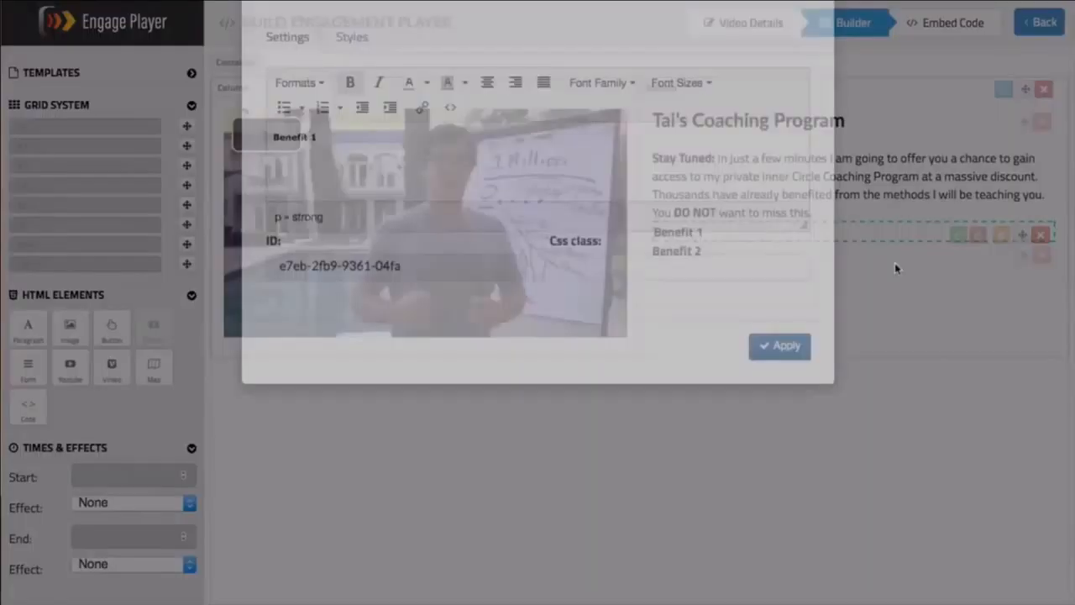
click(368, 110)
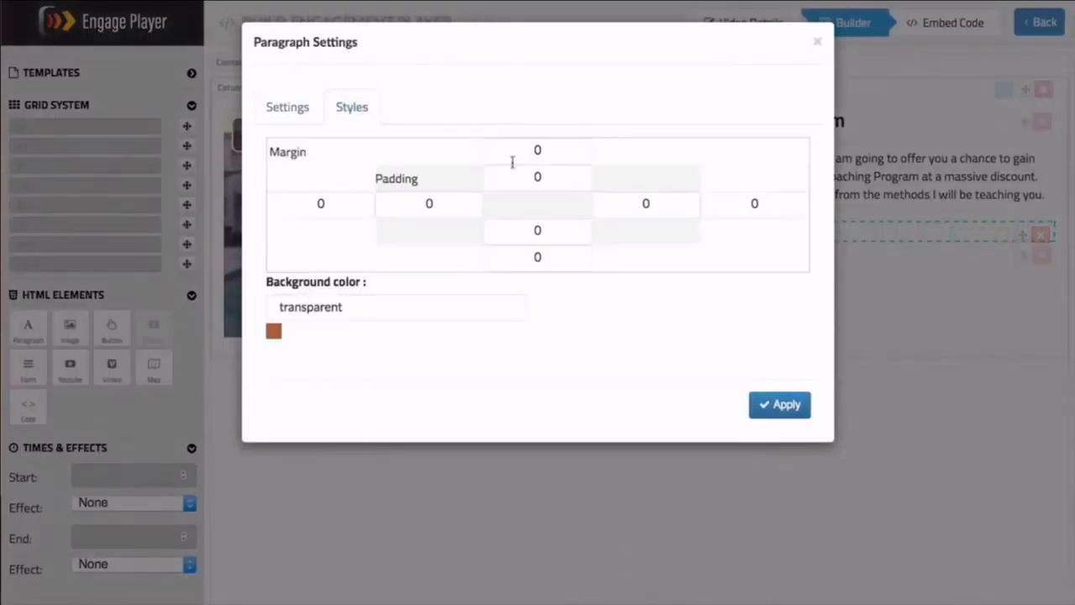
click(537, 154)
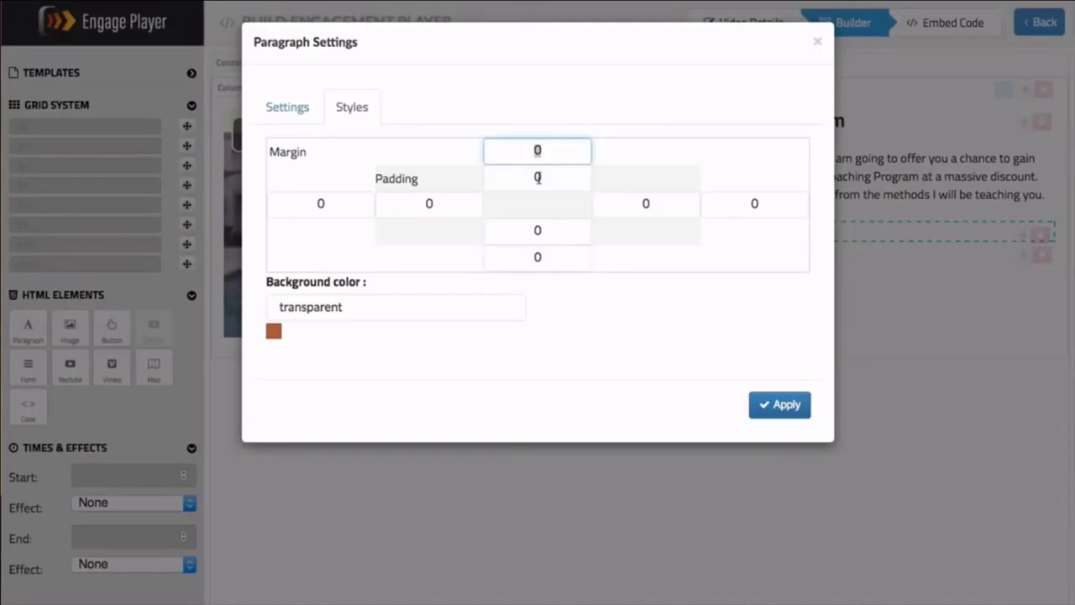
click(778, 404)
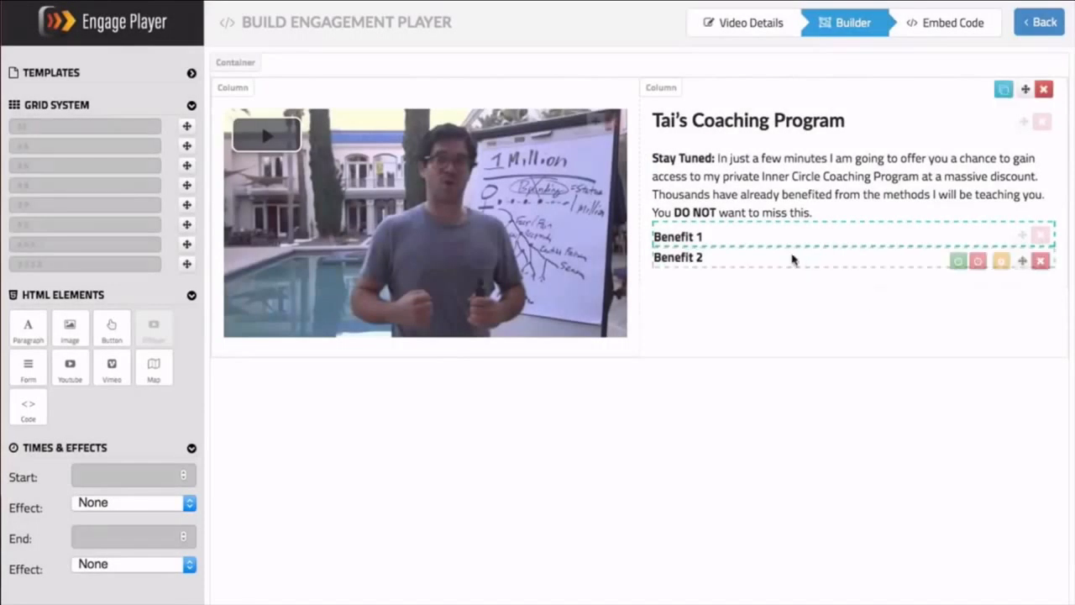
Change the top margin of the Benefit 1 paragraph to 20 and apply it.
click(1003, 236)
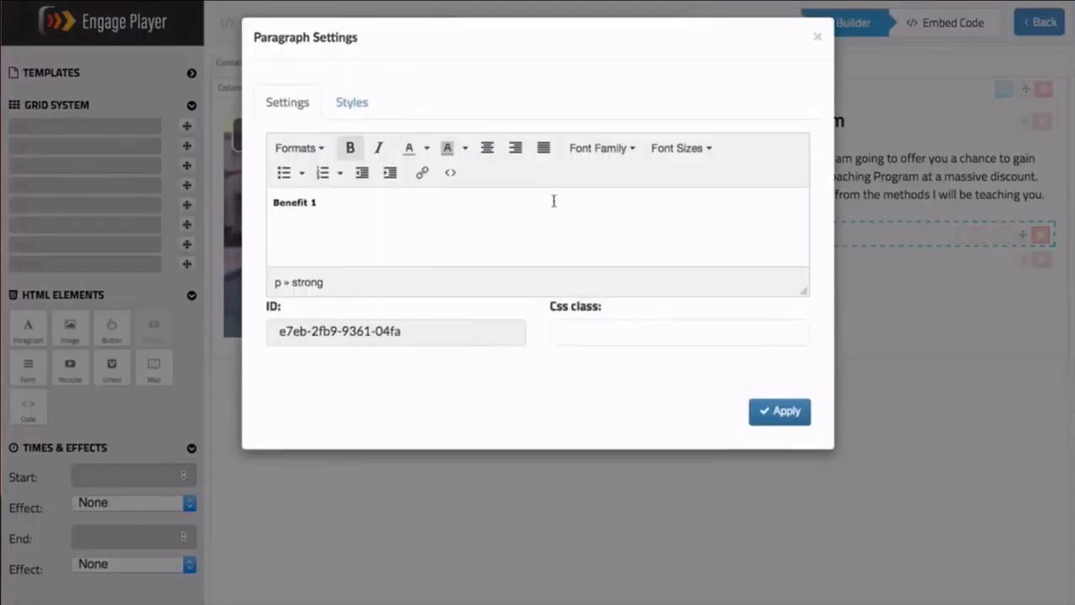
click(372, 116)
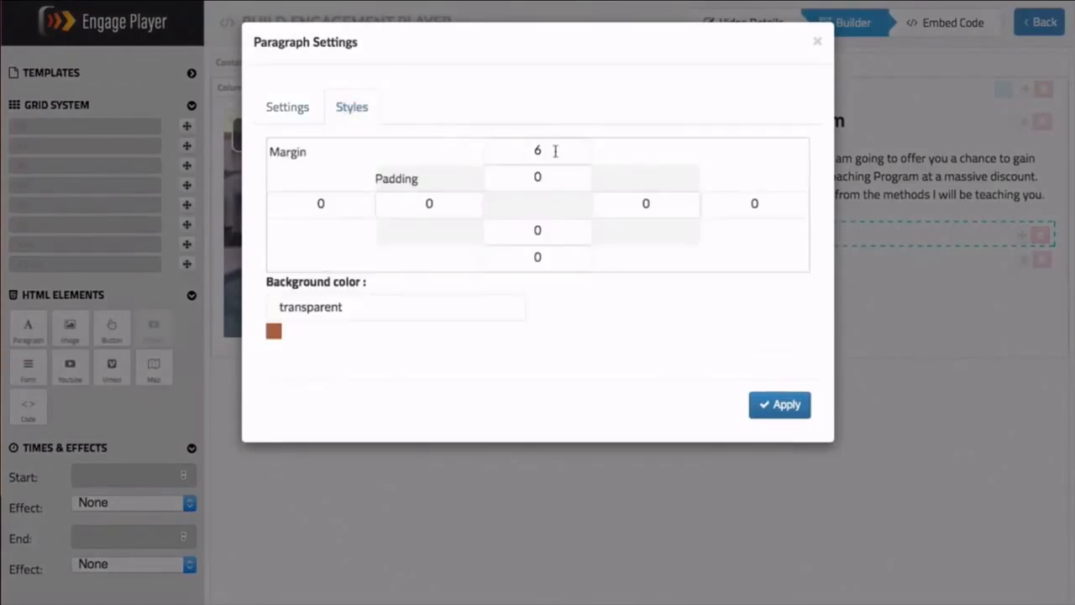
click(507, 147)
text(20)
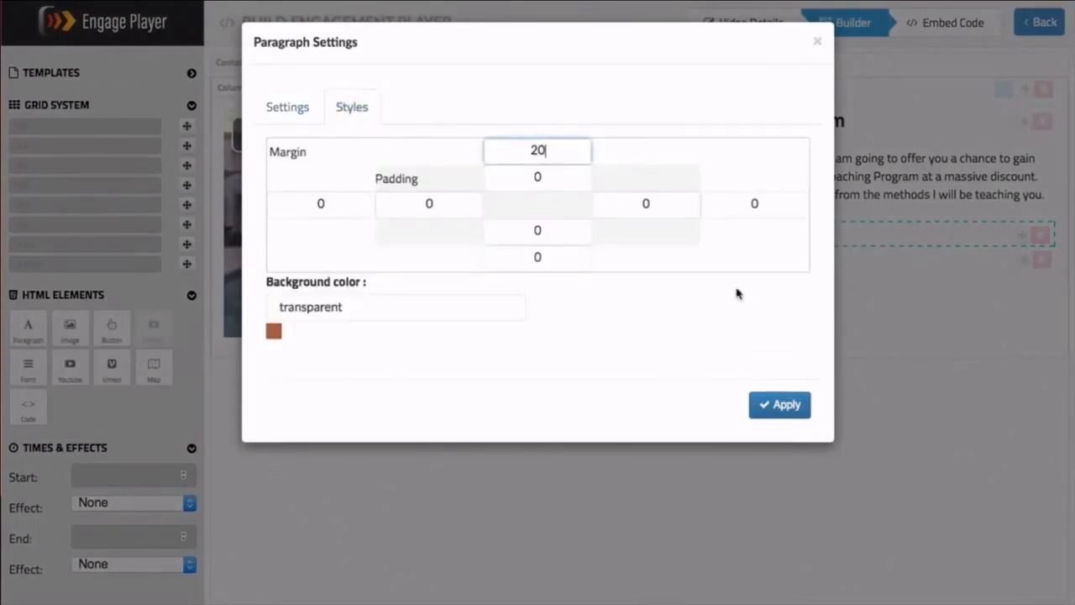
click(780, 405)
Set the top margin of the Benefit 2 paragraph to 20 and apply it.
mouse_move(833, 278)
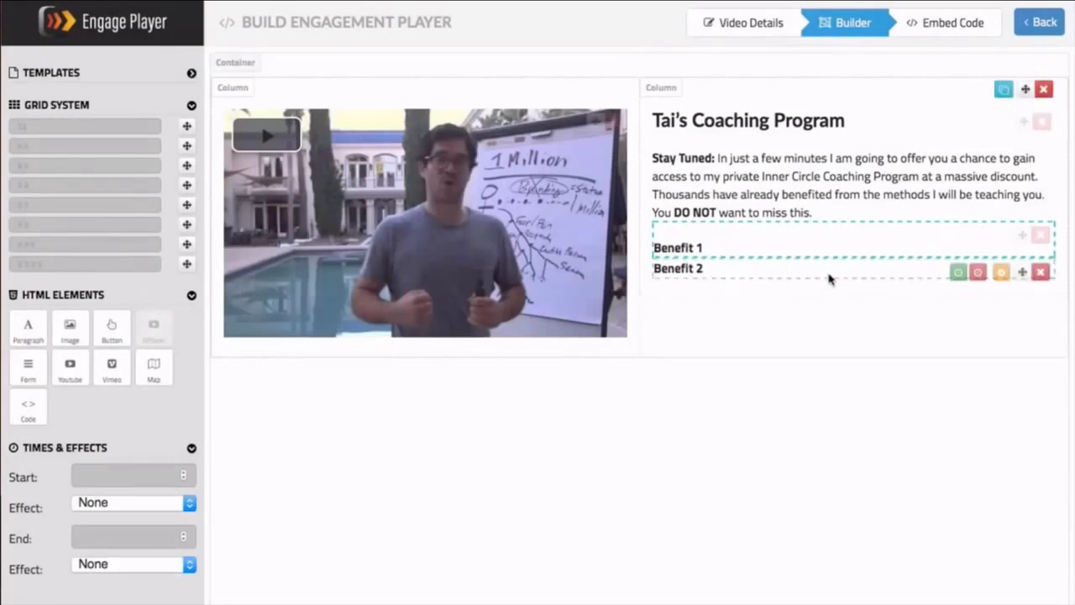
click(1001, 273)
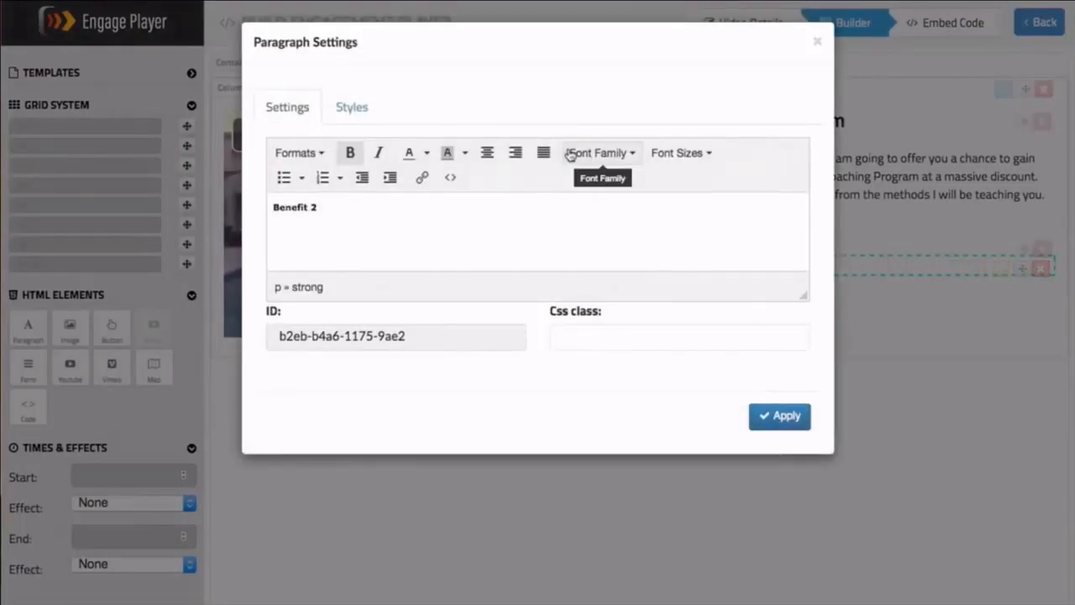
click(362, 109)
click(541, 150)
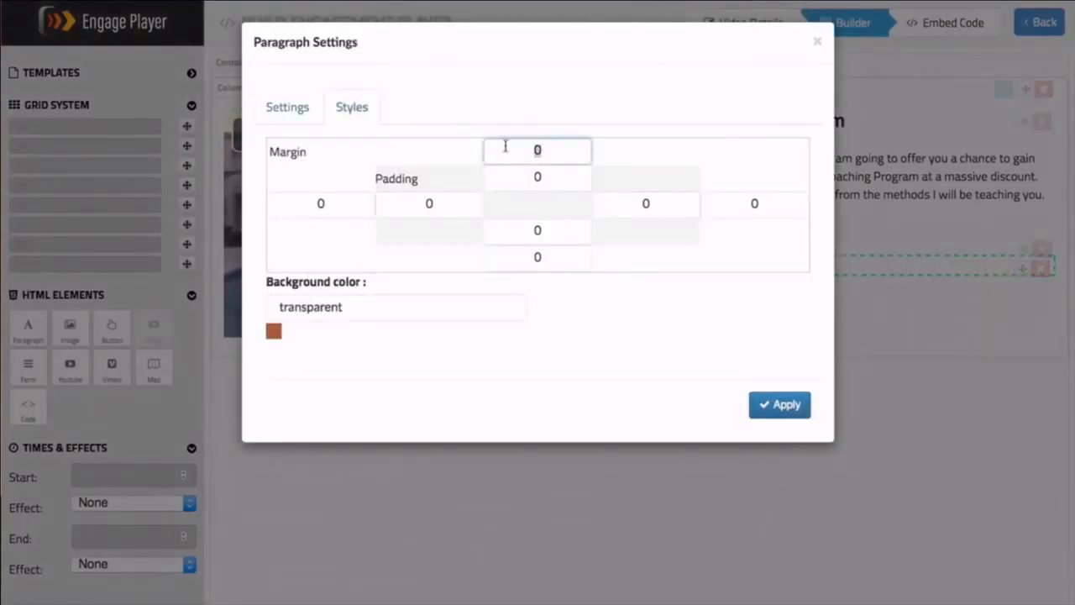
text(20)
click(793, 410)
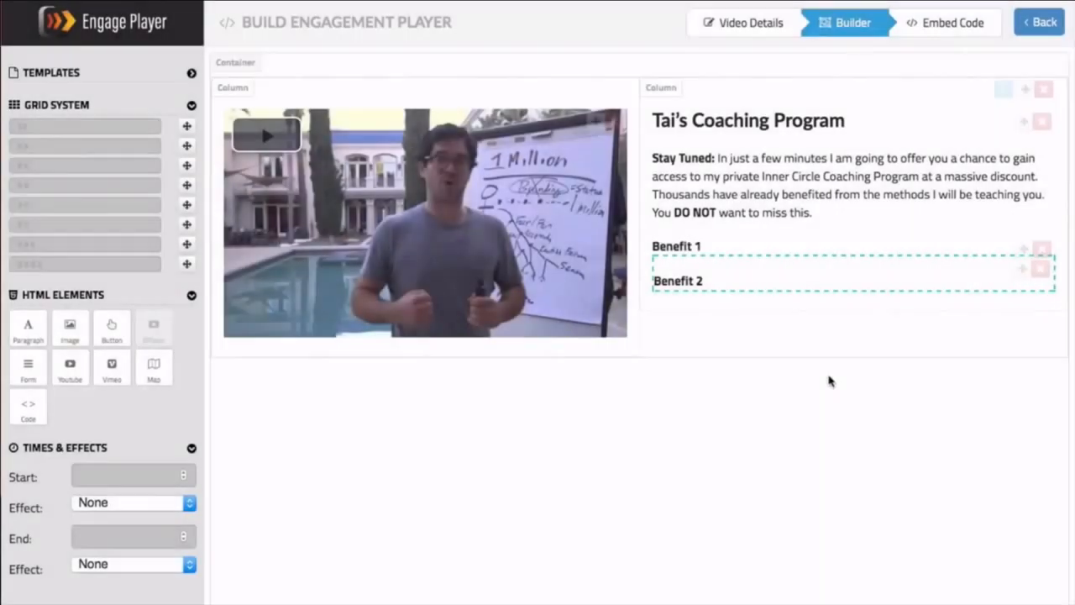
Play the video and capture the playback position 8.48 as the Benefit 1 paragraph's display start time.
click(372, 195)
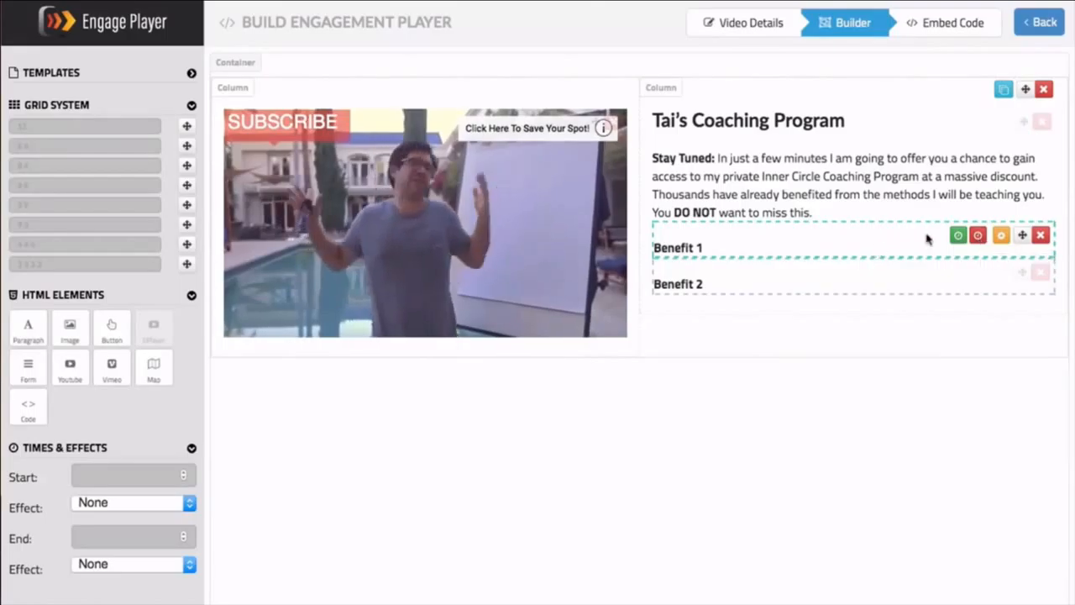
click(958, 235)
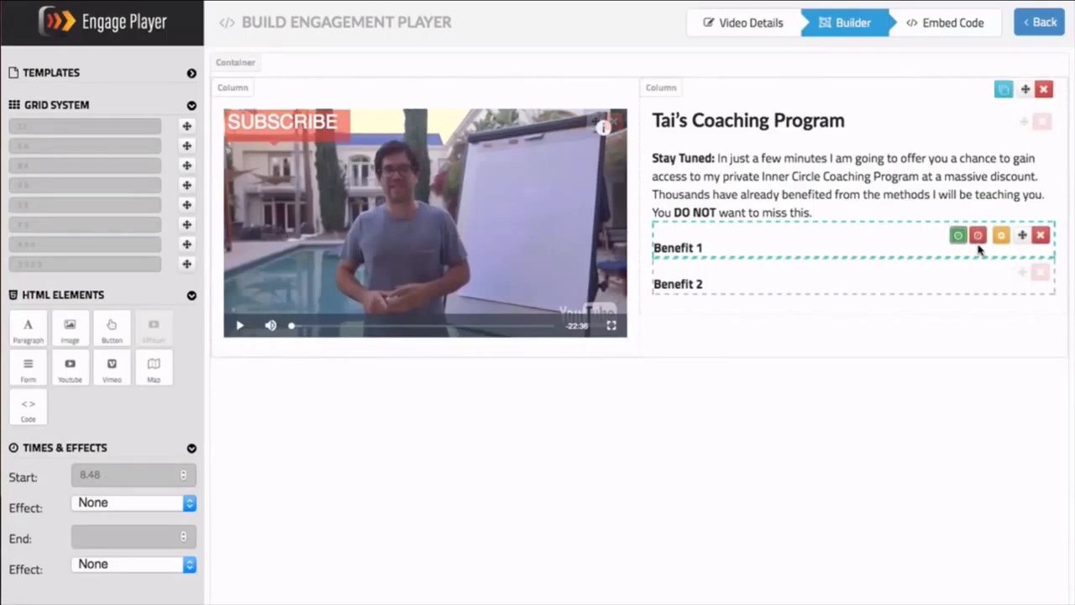
Resume the video, capture the playback position as Benefit 1's display end time, and clear that end time.
click(496, 243)
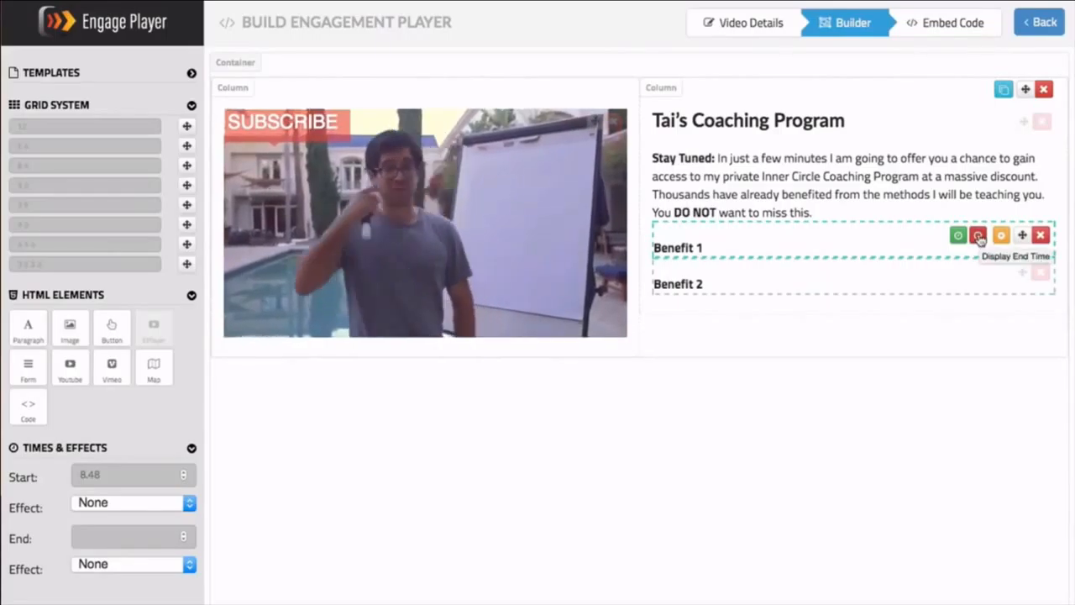
click(978, 236)
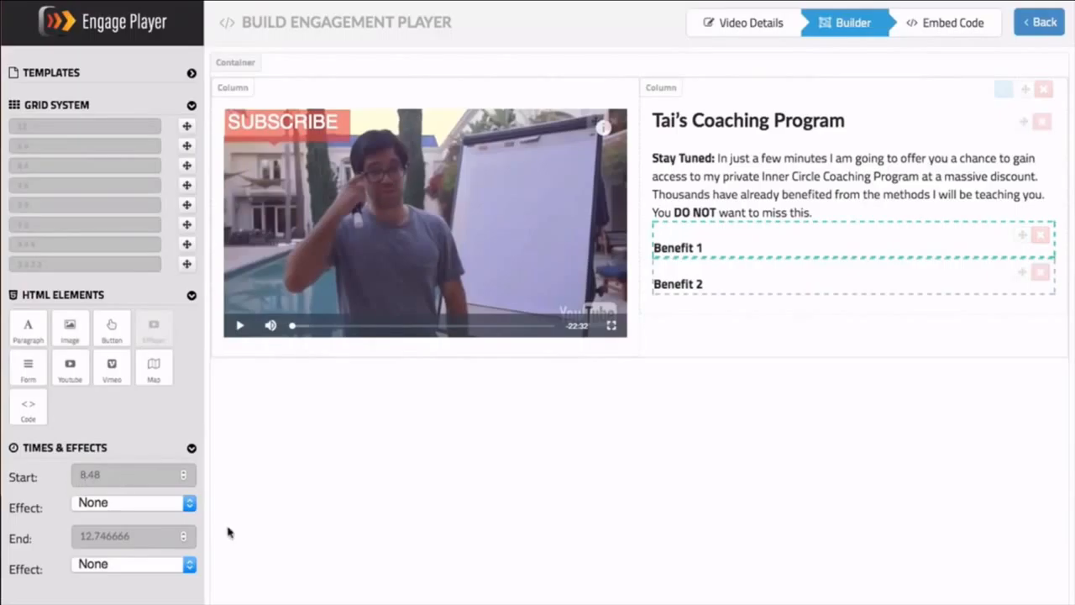
drag(143, 535, 79, 535)
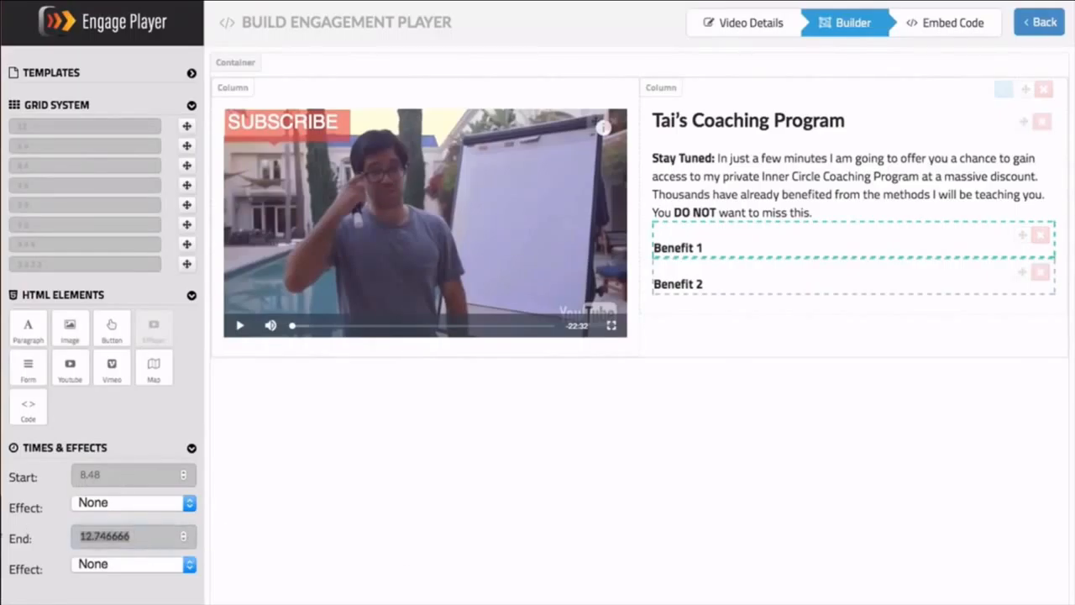
key(BackSpace)
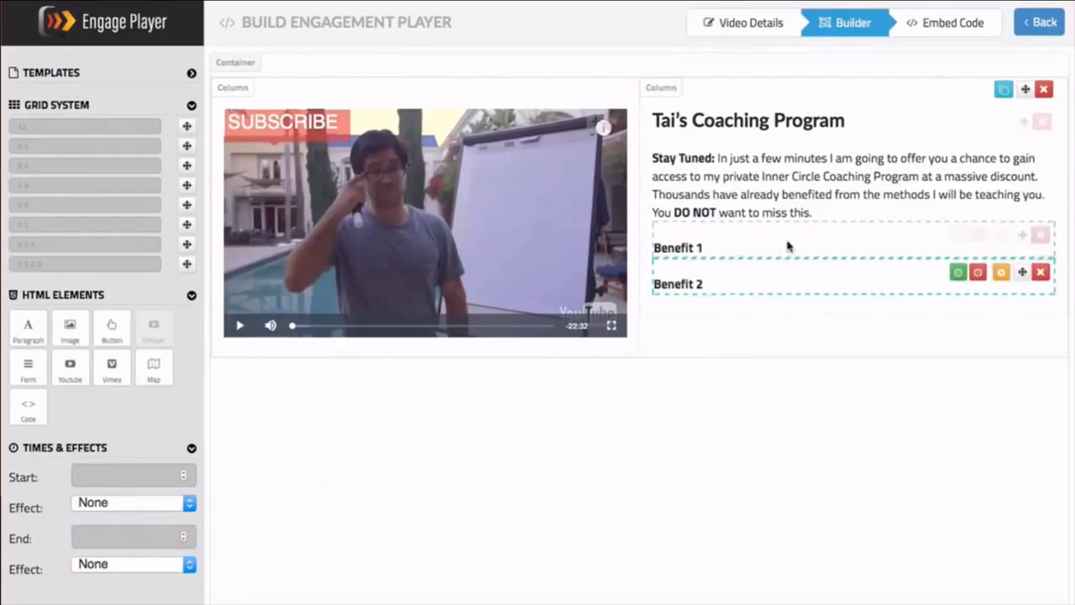
Set the Benefit 2 paragraph's start time to 10, leave its end time empty, and save the page.
click(757, 280)
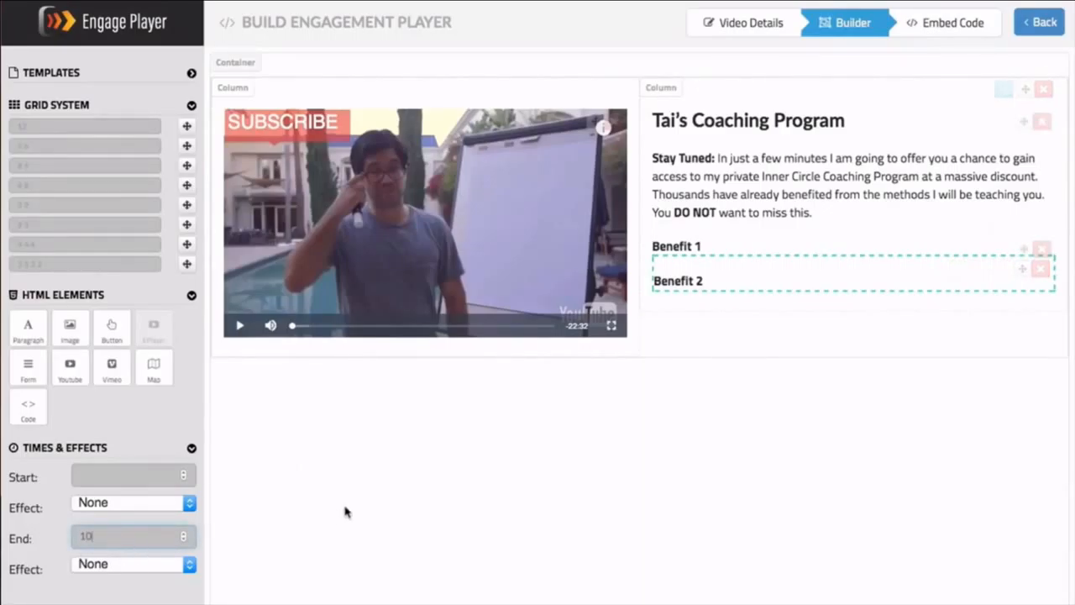
drag(105, 536, 53, 538)
key(BackSpace)
click(81, 474)
click(521, 527)
click(816, 246)
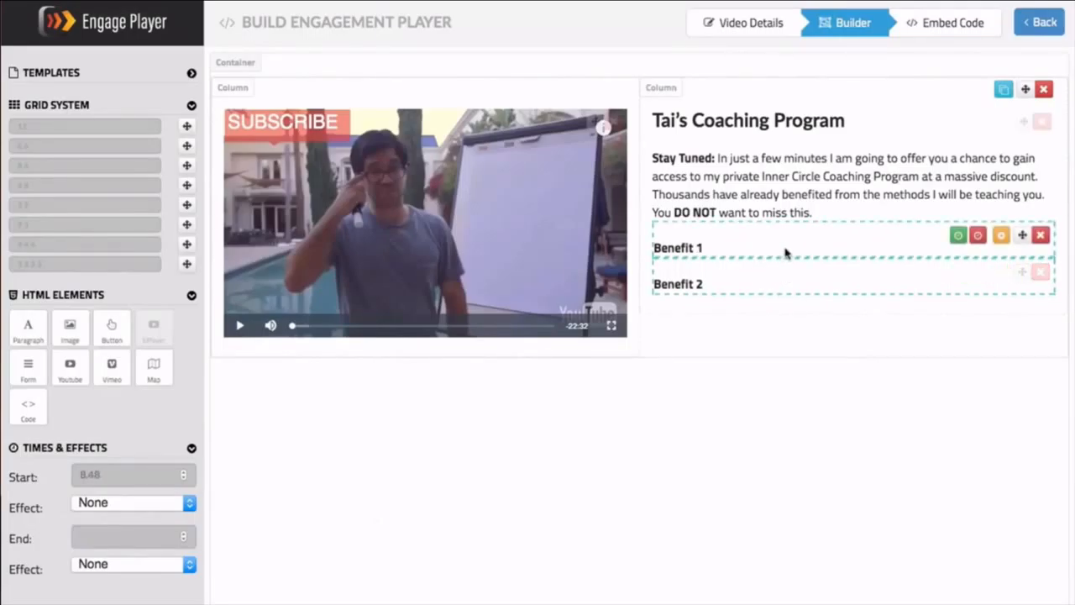
click(775, 281)
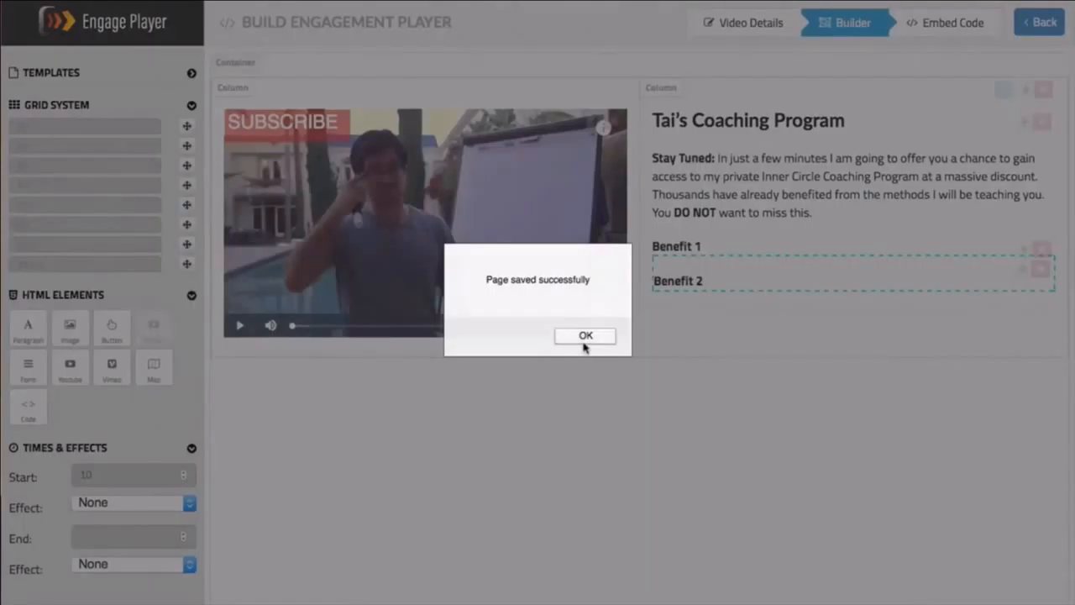
click(585, 337)
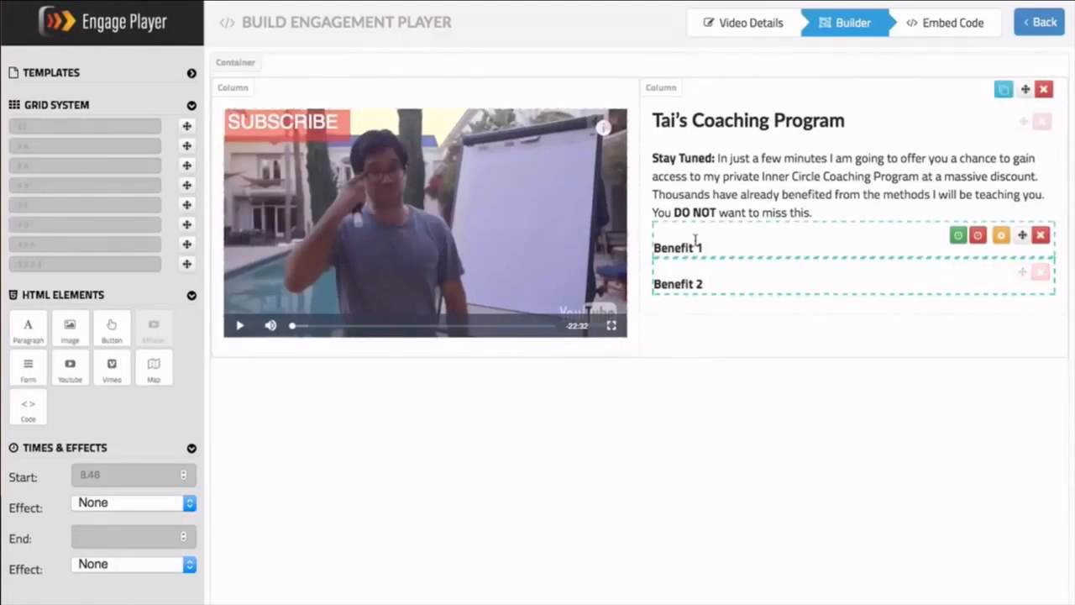
Set the Benefit 1 paragraph's start effect to Bounce and save the page.
scroll(193, 404, down, 3)
click(166, 371)
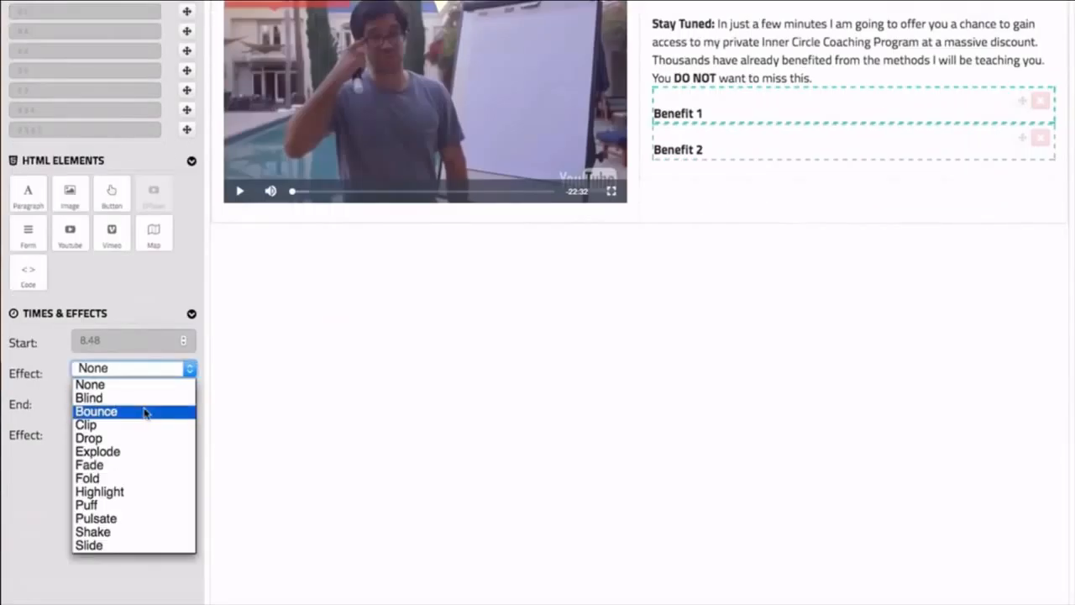
click(145, 413)
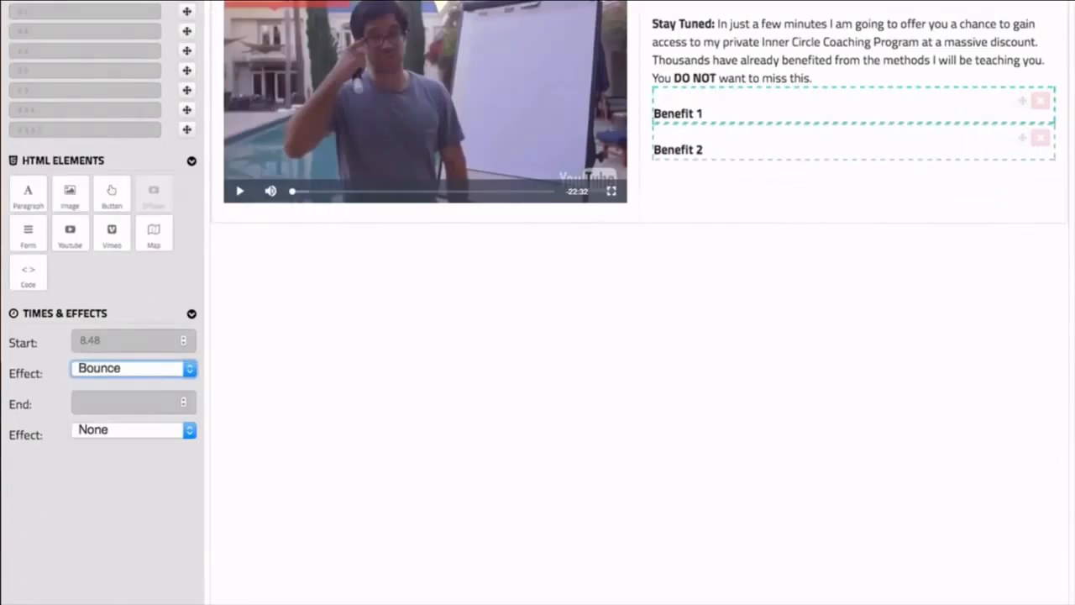
scroll(646, 433, up, 3)
key(super+s)
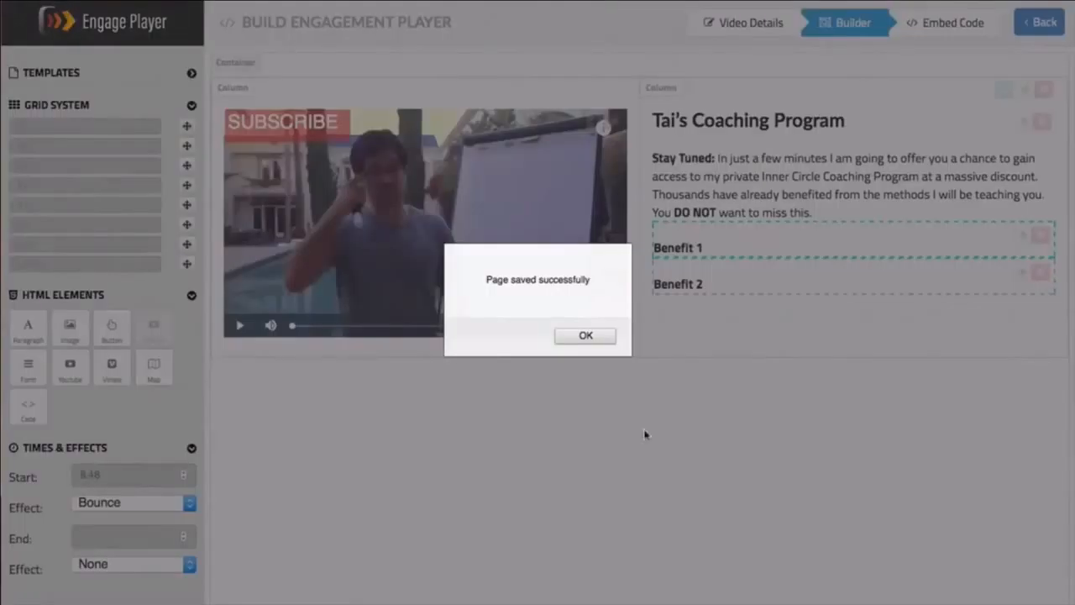
click(590, 337)
Set the Benefit 2 paragraph's start effect to Shake.
click(721, 293)
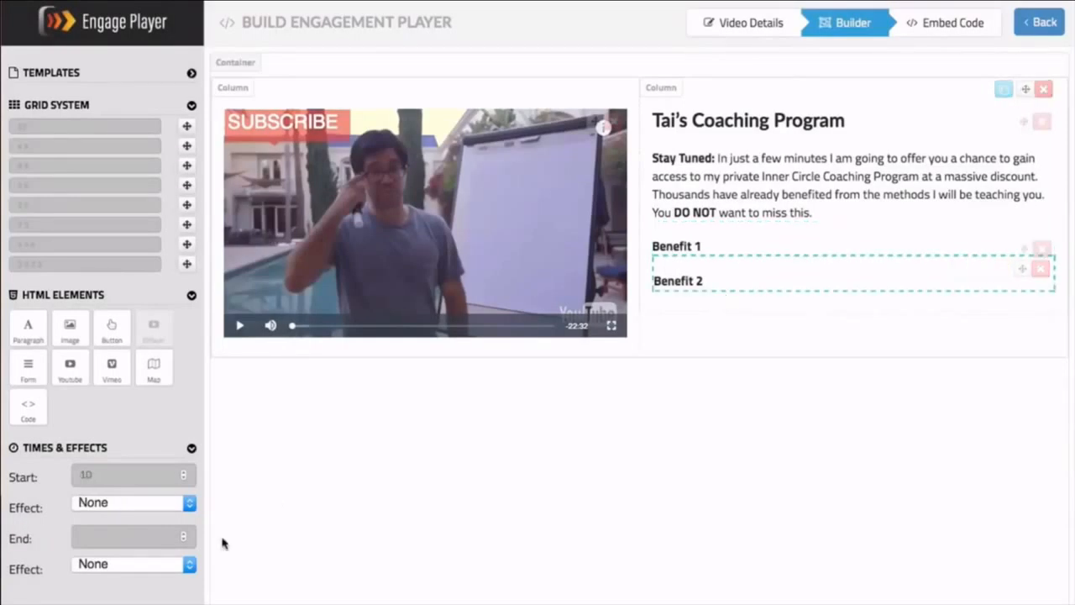
click(185, 505)
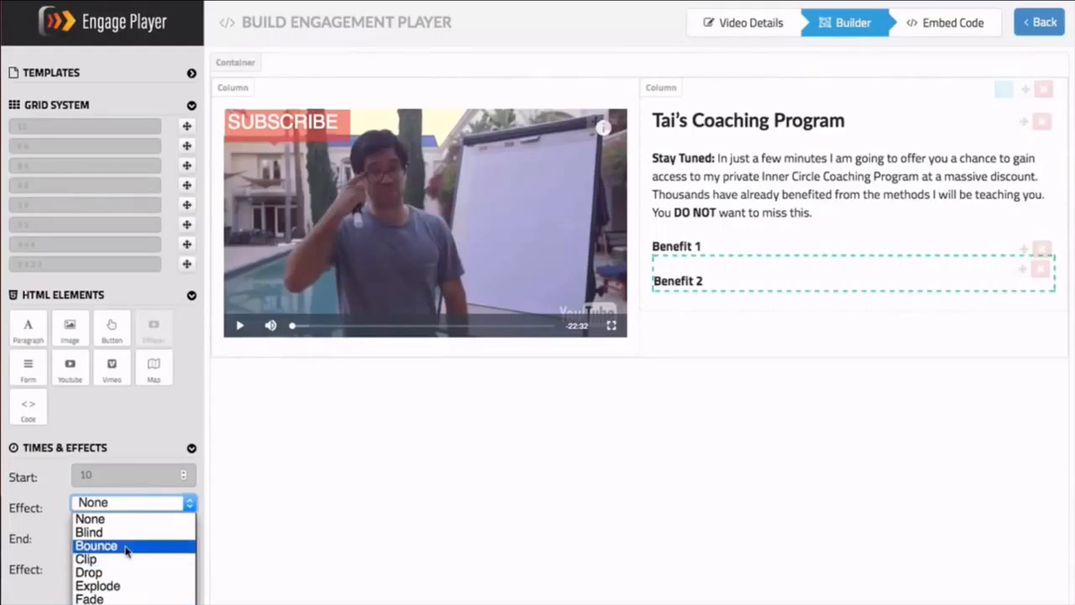
click(101, 604)
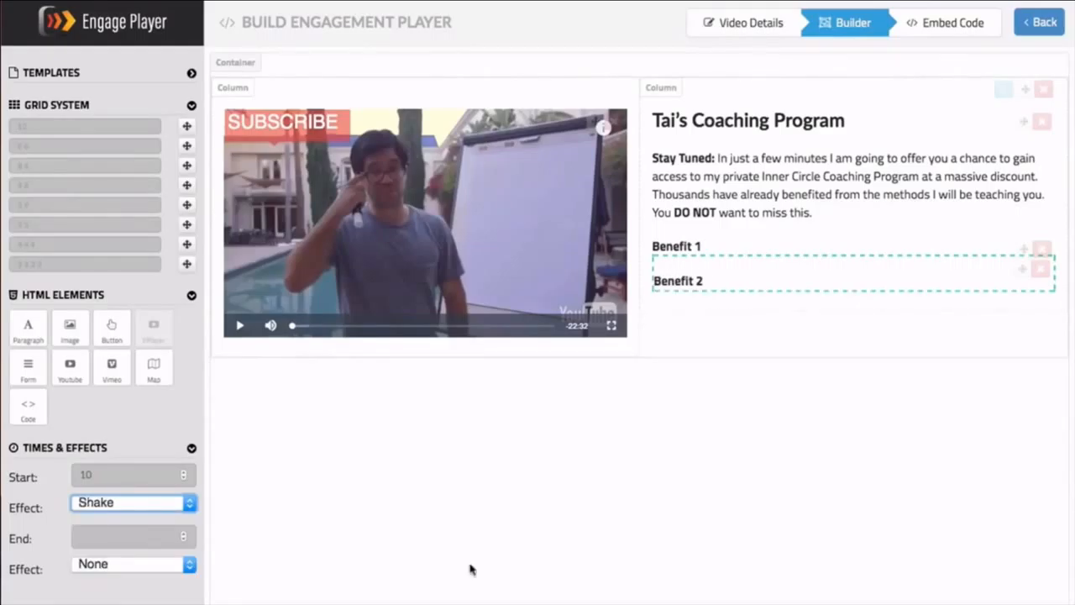
Save the page and play the video in the preview to check the timed benefits.
click(391, 586)
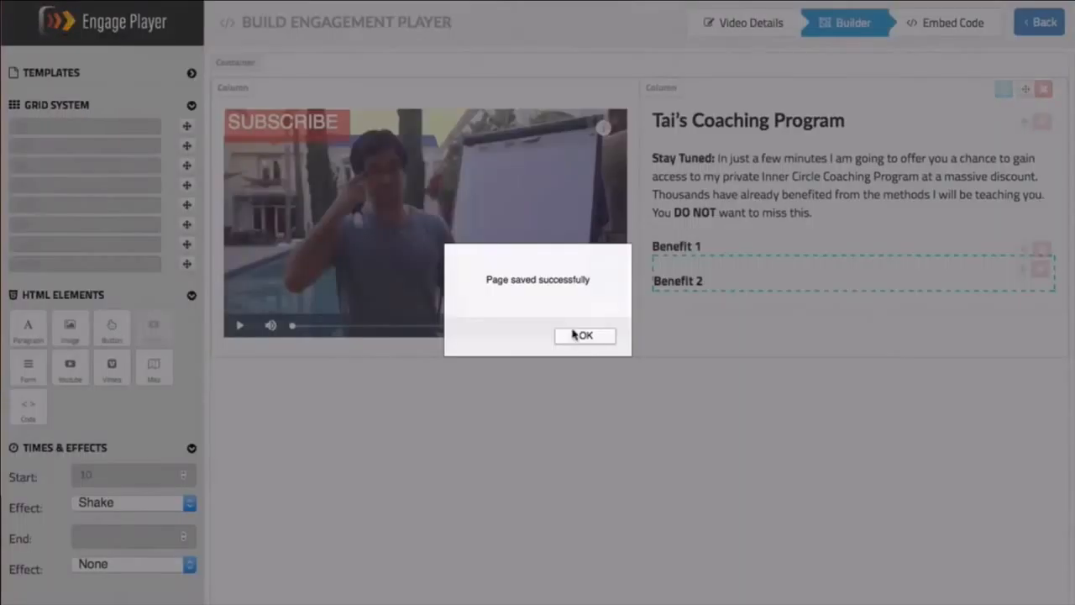
click(581, 338)
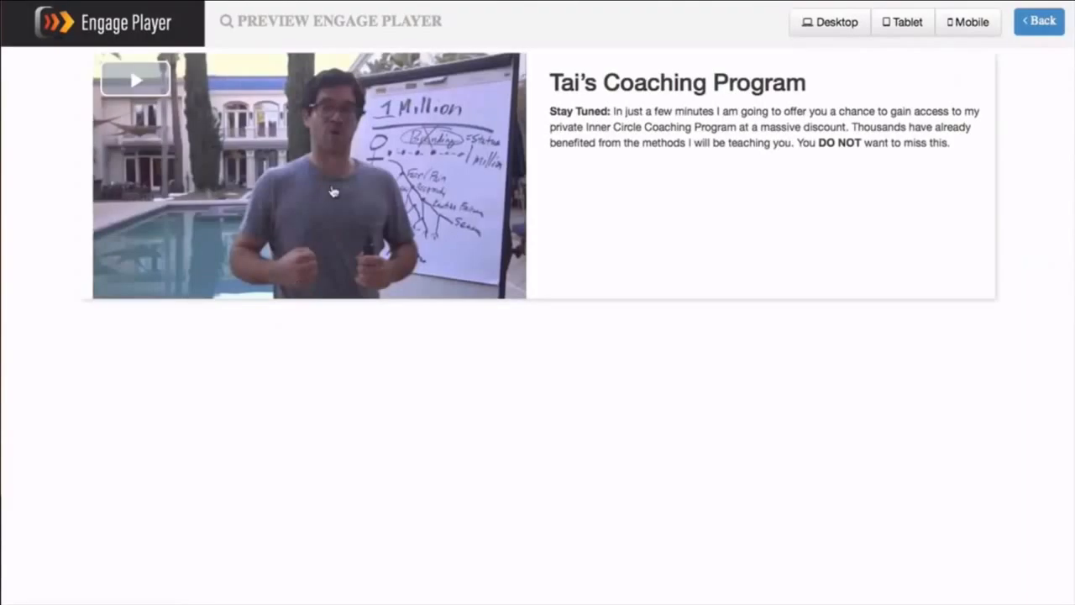
click(333, 192)
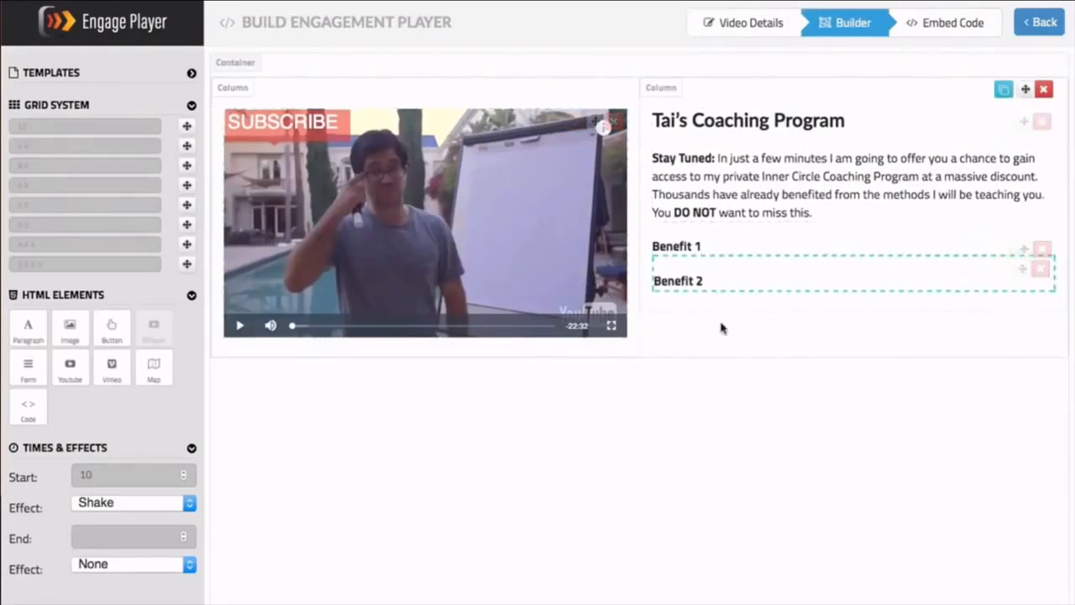
Add a Form element below Benefit 2 and disable its first name and last name fields.
mouse_move(723, 283)
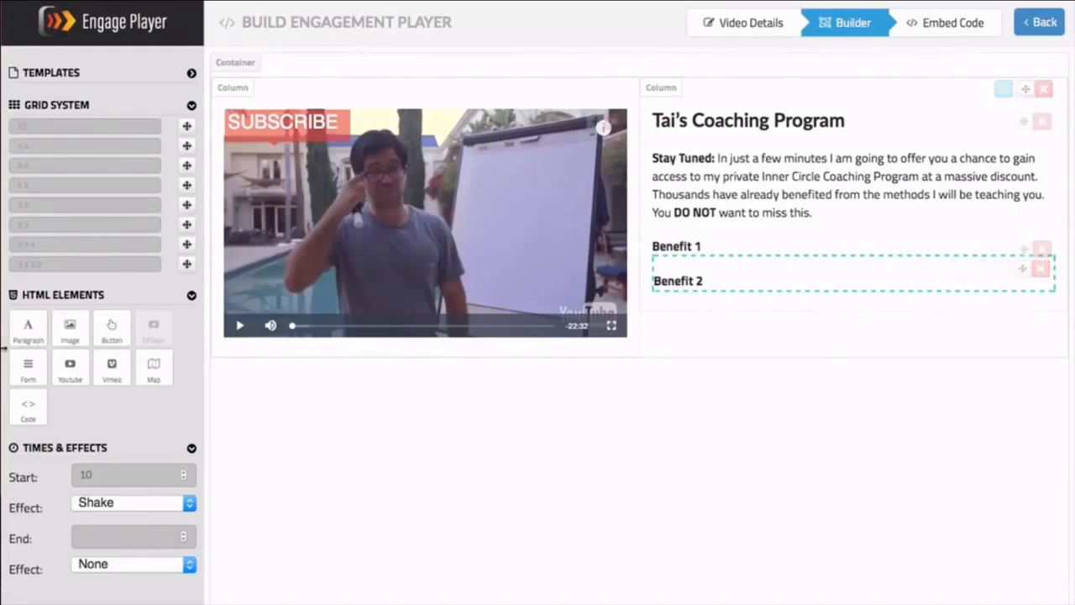
drag(27, 368, 807, 313)
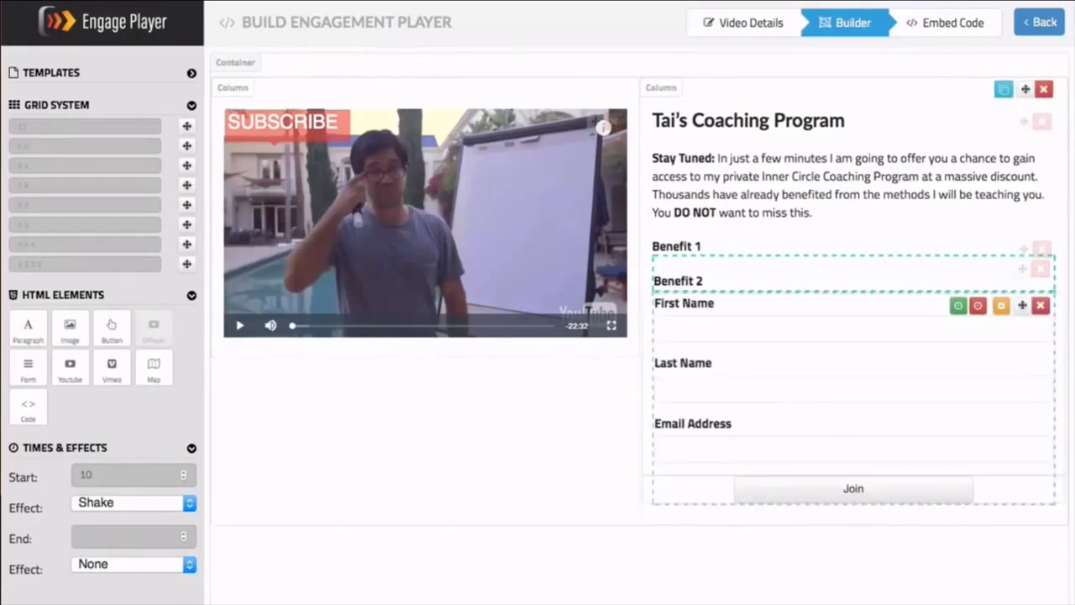
click(1002, 308)
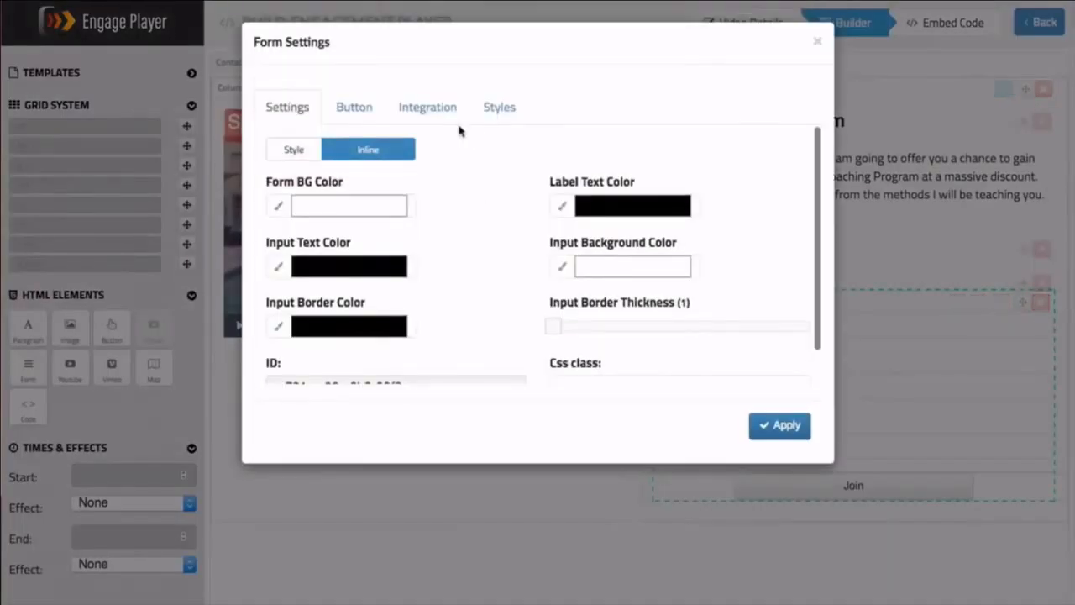
click(437, 107)
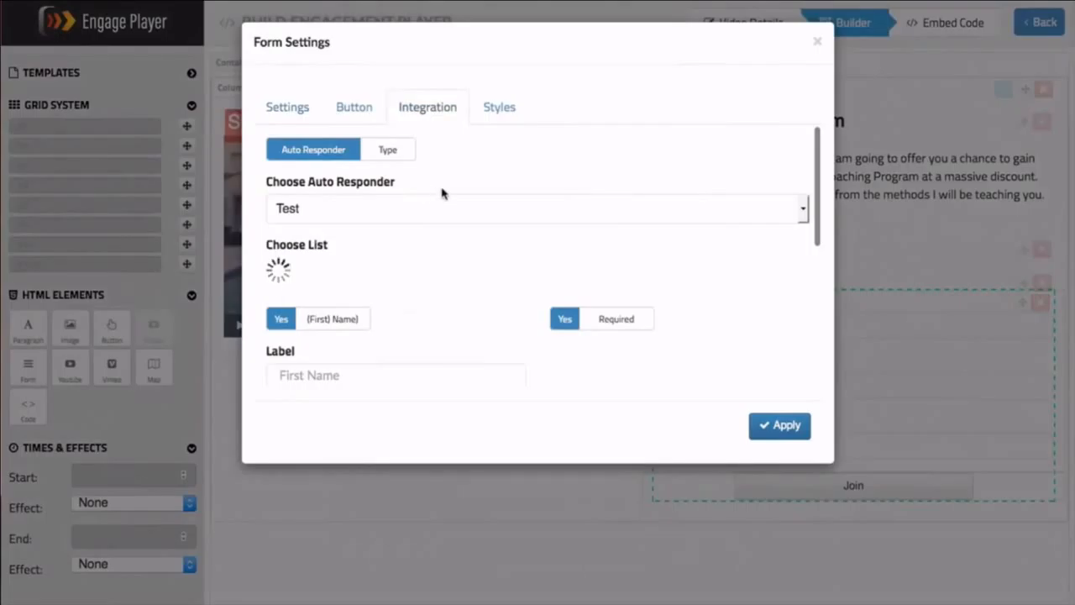
scroll(411, 235, down, 5)
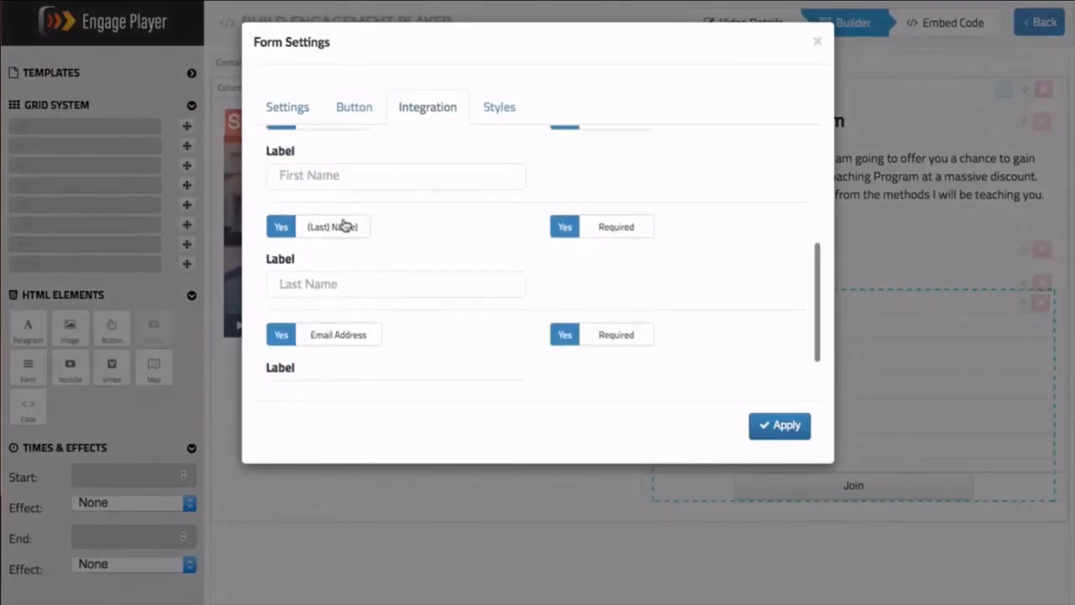
scroll(320, 165, up, 2)
click(315, 163)
click(345, 270)
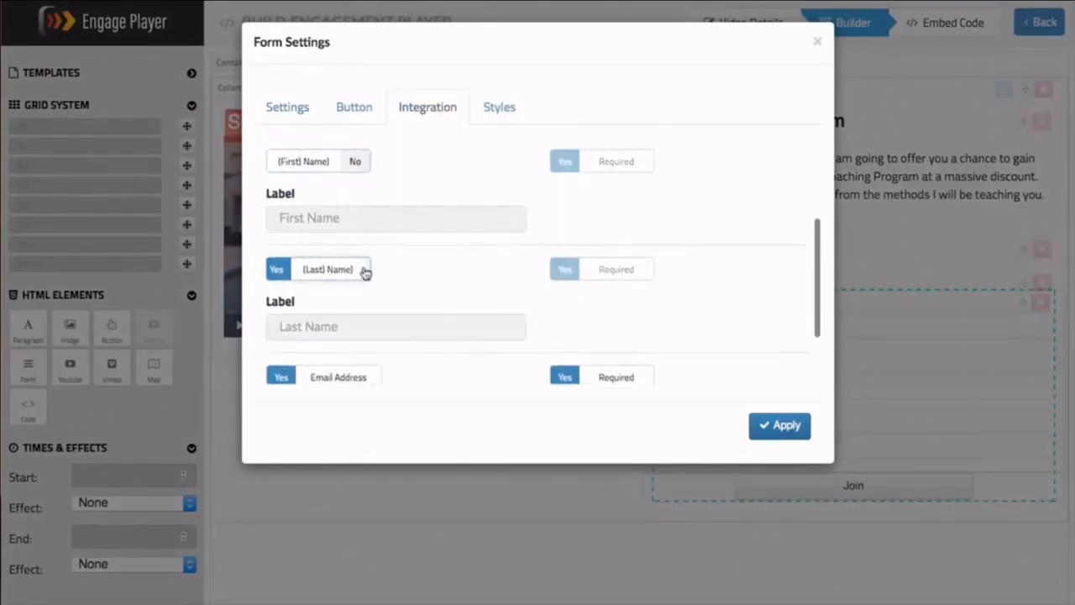
scroll(482, 283, down, 2)
scroll(479, 318, up, 5)
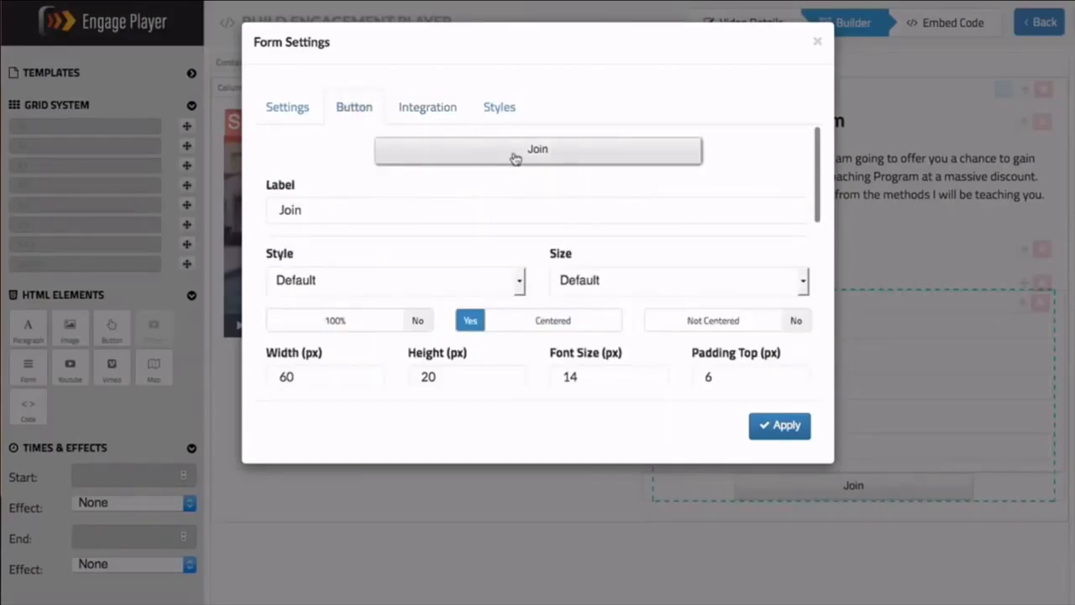
Change the form's Join button style to Success and apply the form settings.
scroll(507, 209, down, 1)
scroll(370, 330, down, 2)
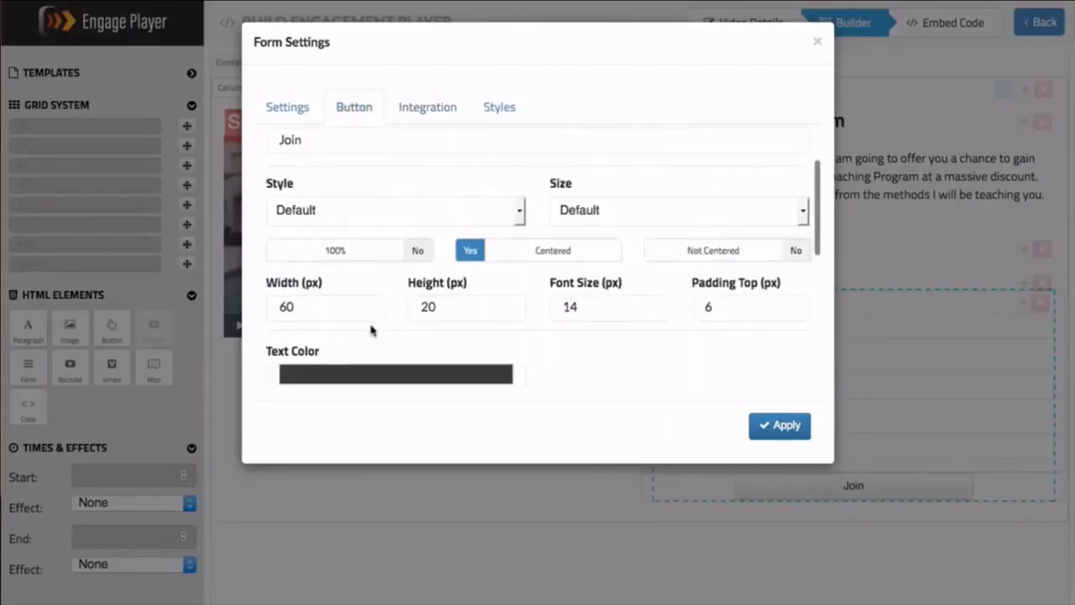
scroll(373, 329, up, 1)
click(409, 235)
click(374, 284)
scroll(588, 235, up, 1)
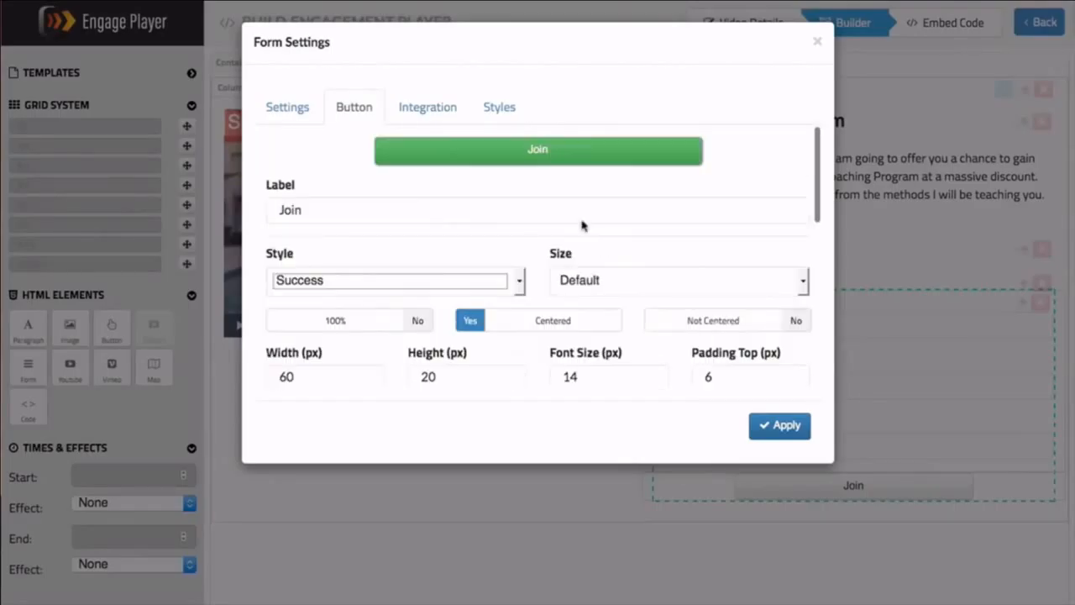
click(778, 427)
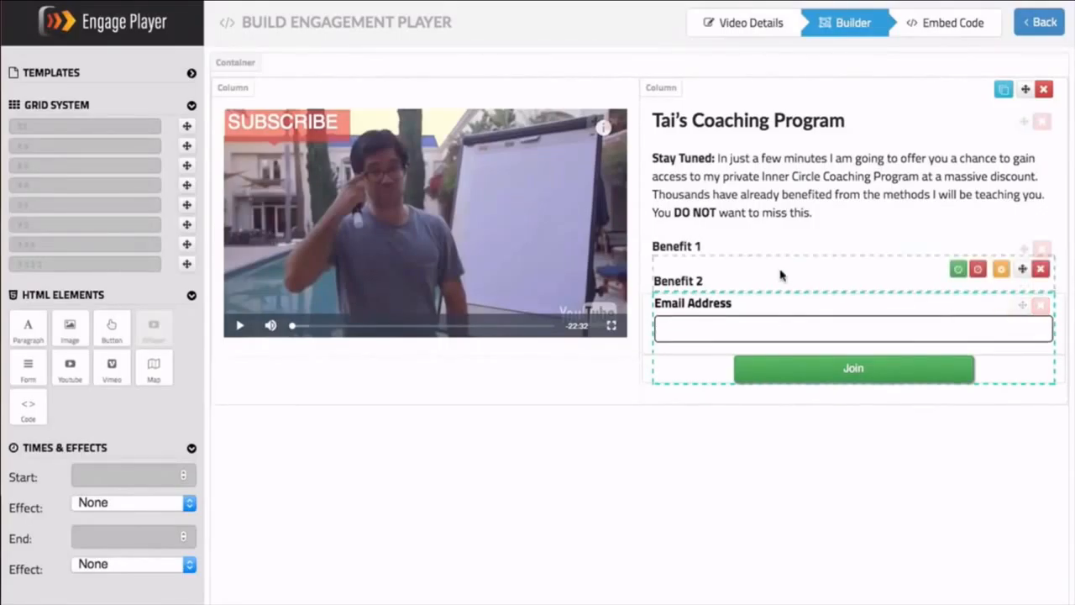
Set the email form's start time to 14.
click(712, 283)
click(699, 321)
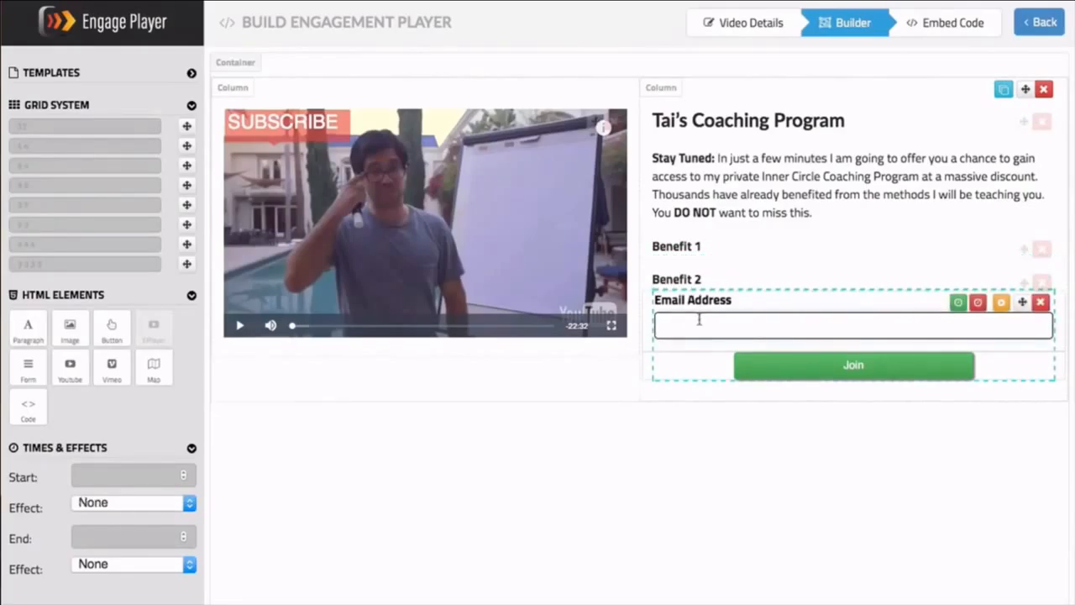
click(96, 468)
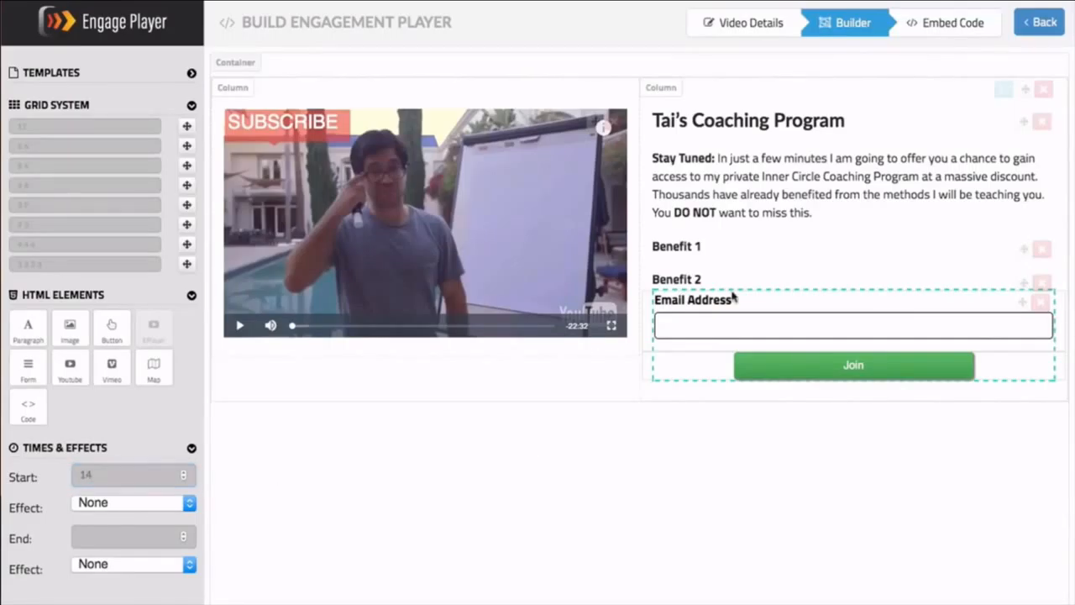
Set the Benefit 1 paragraph's end time to 13.
click(735, 260)
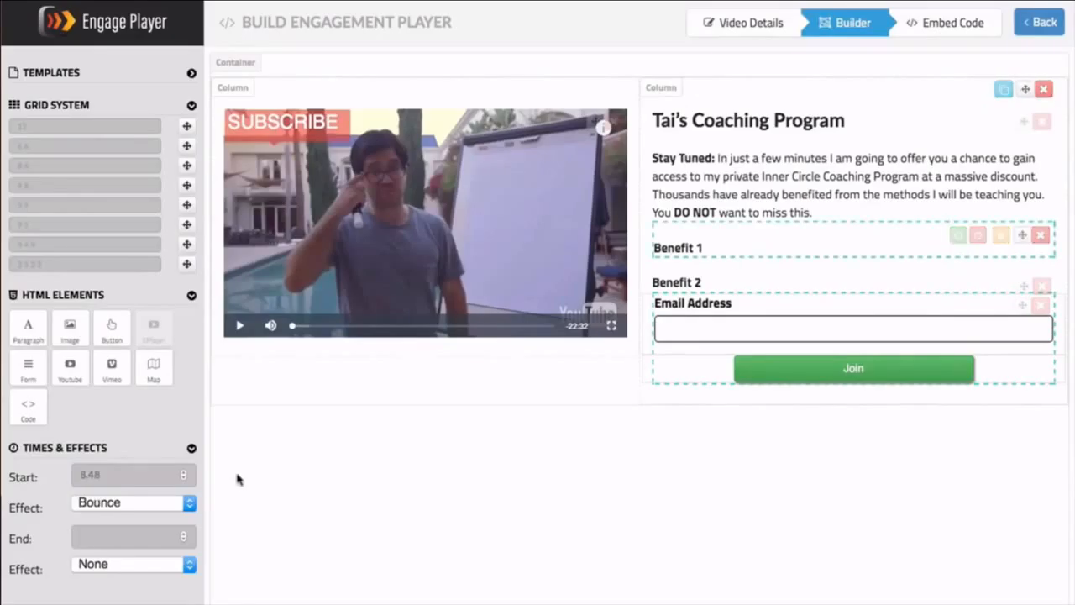
click(118, 540)
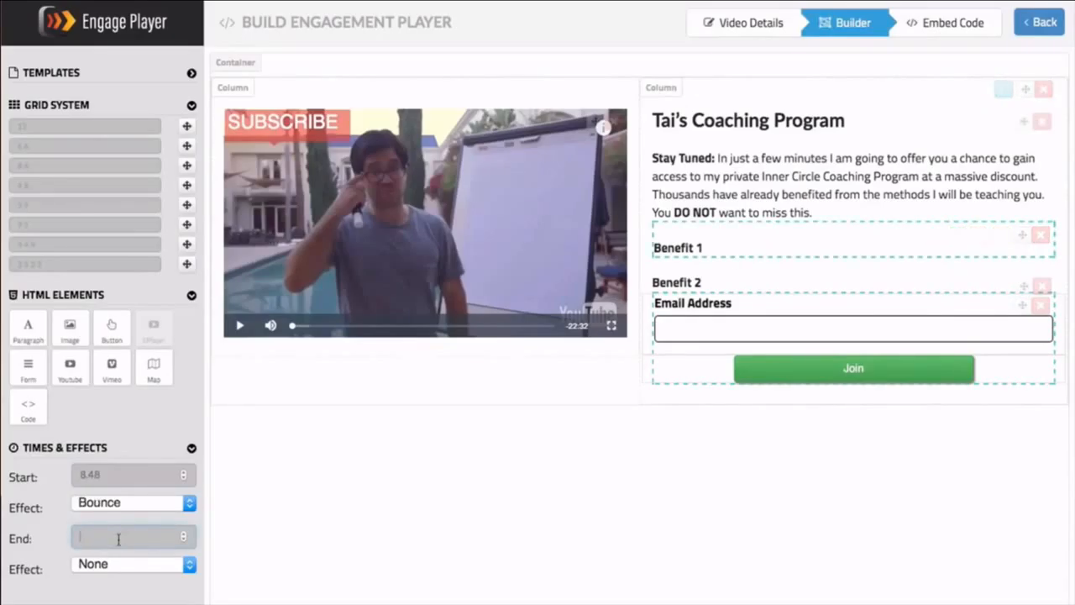
text(12)
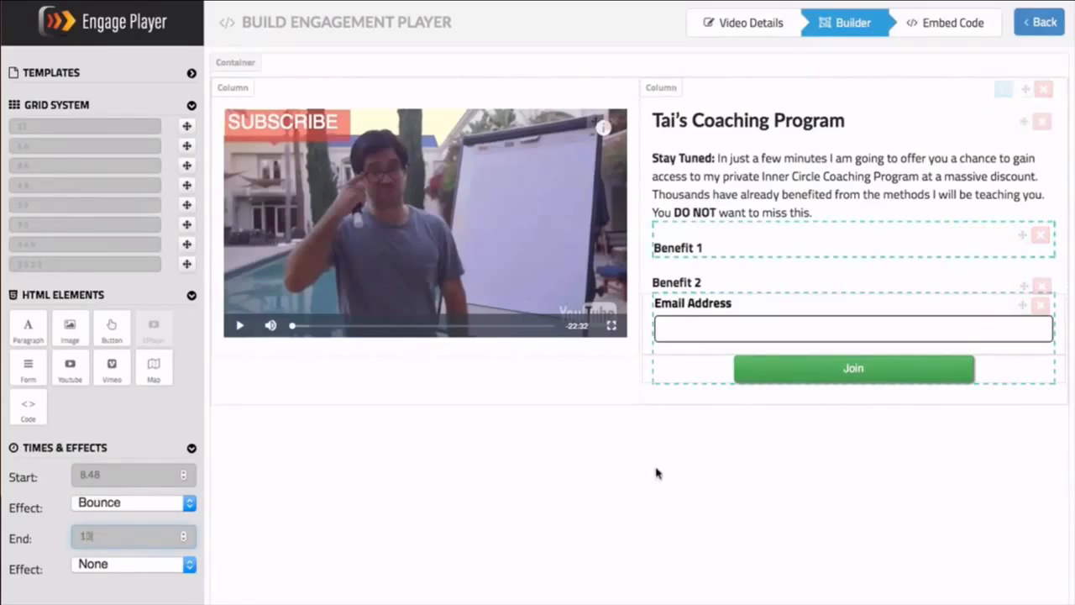
Set the Benefit 2 paragraph's end time to 13.
click(711, 284)
click(104, 534)
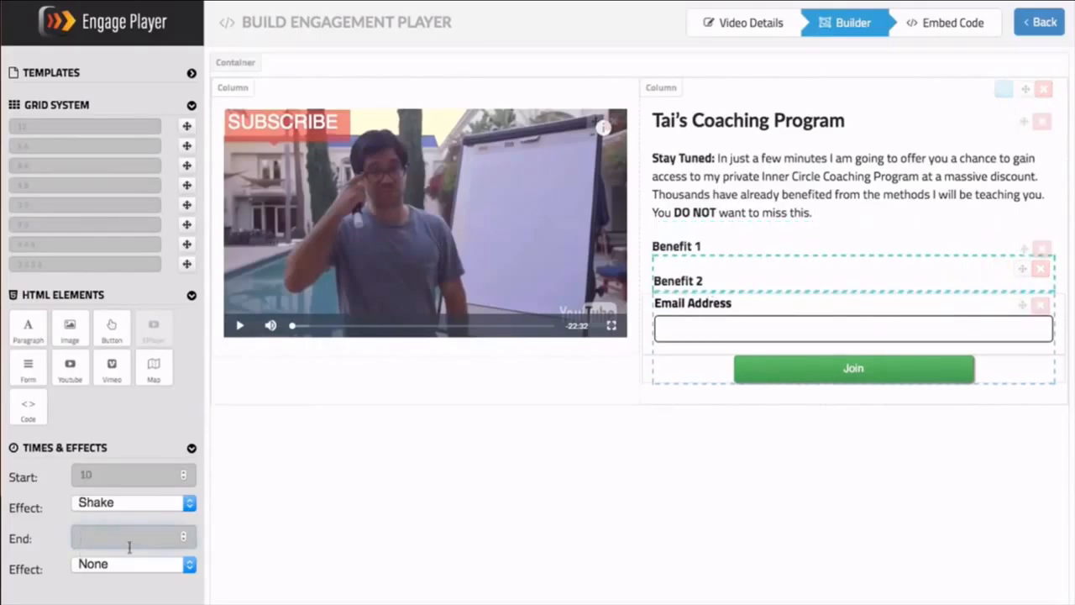
text(13)
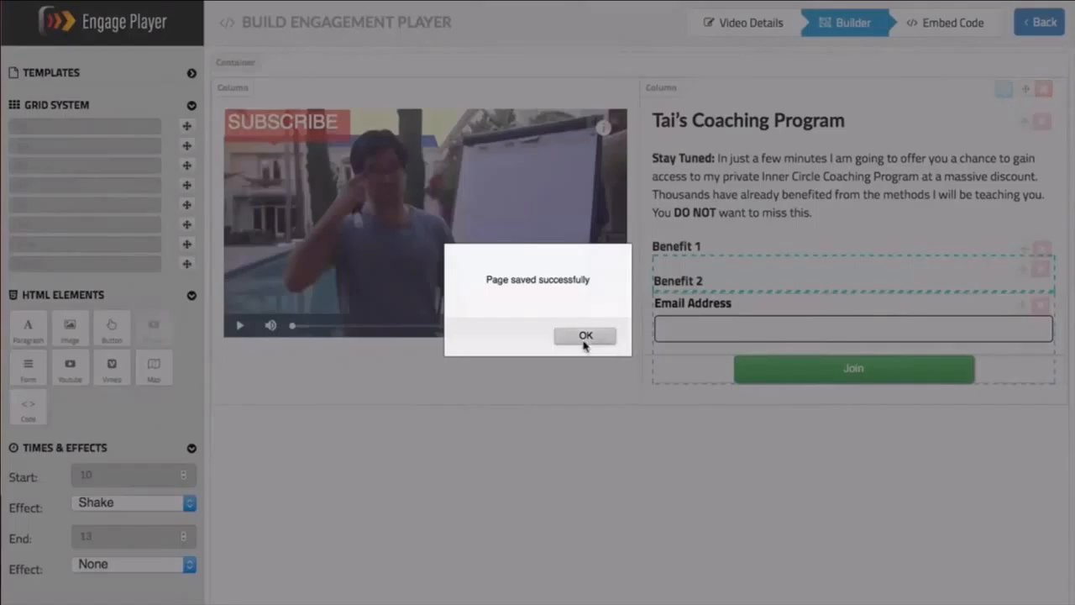
Save the page and play the video in the engagement player's preview.
click(586, 336)
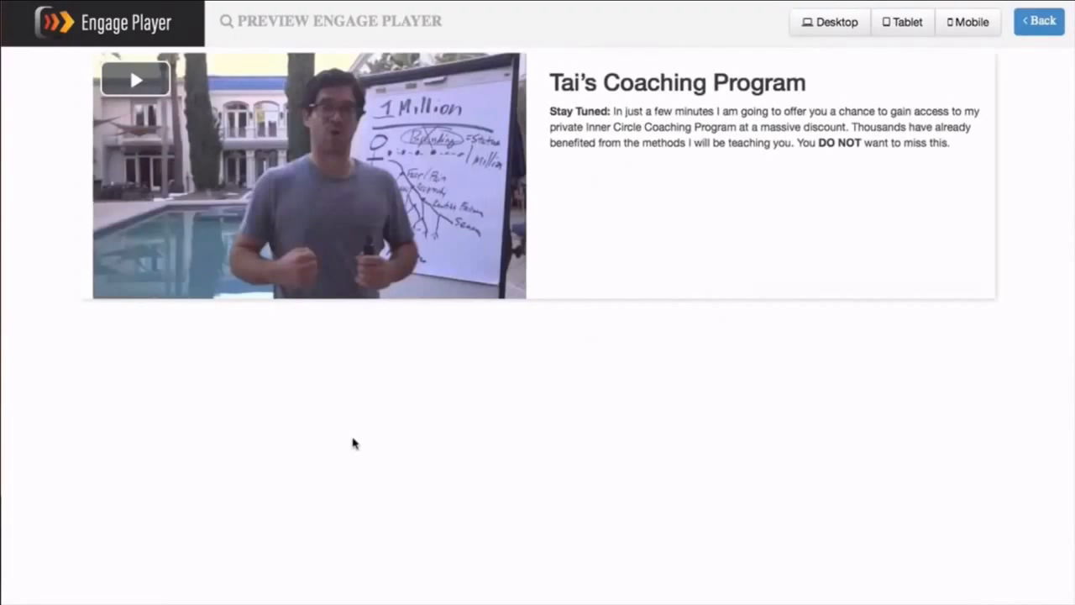
click(290, 217)
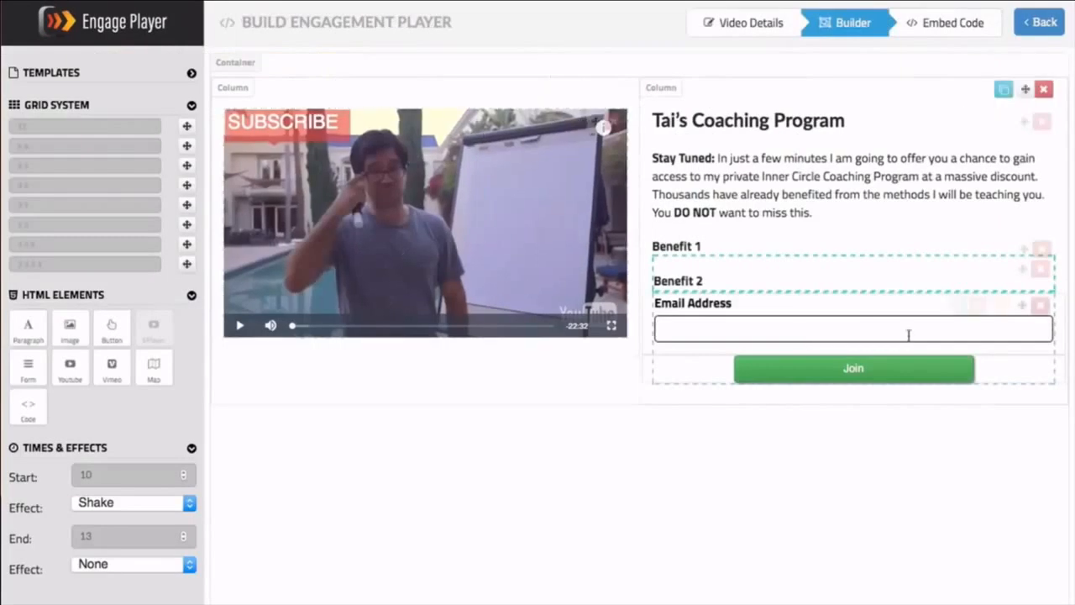
Try the email form's Inline style, return it to Tiered, and apply the form settings.
click(1002, 306)
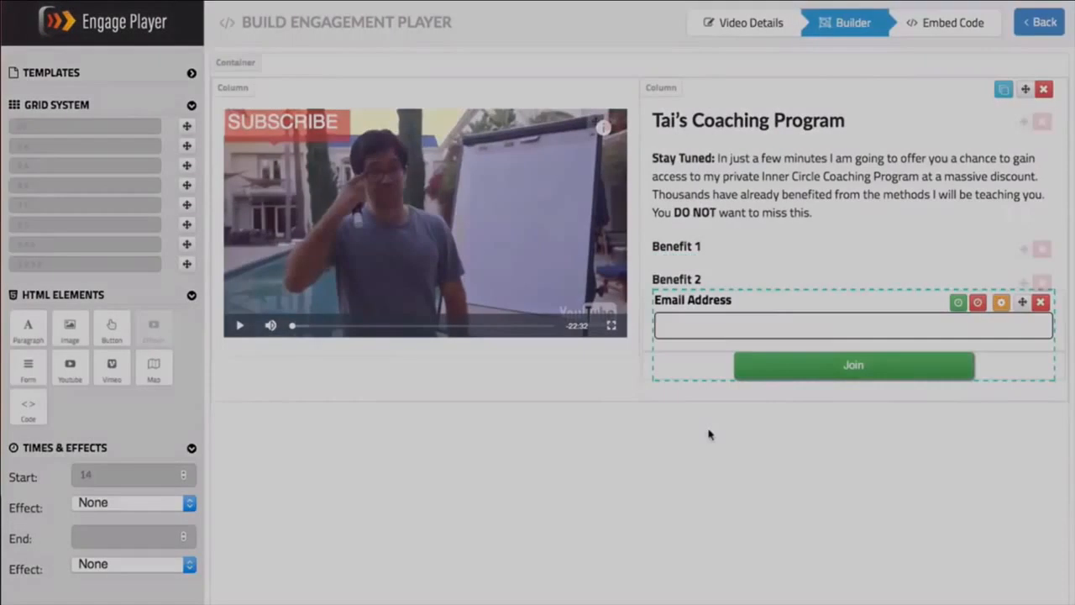
click(345, 150)
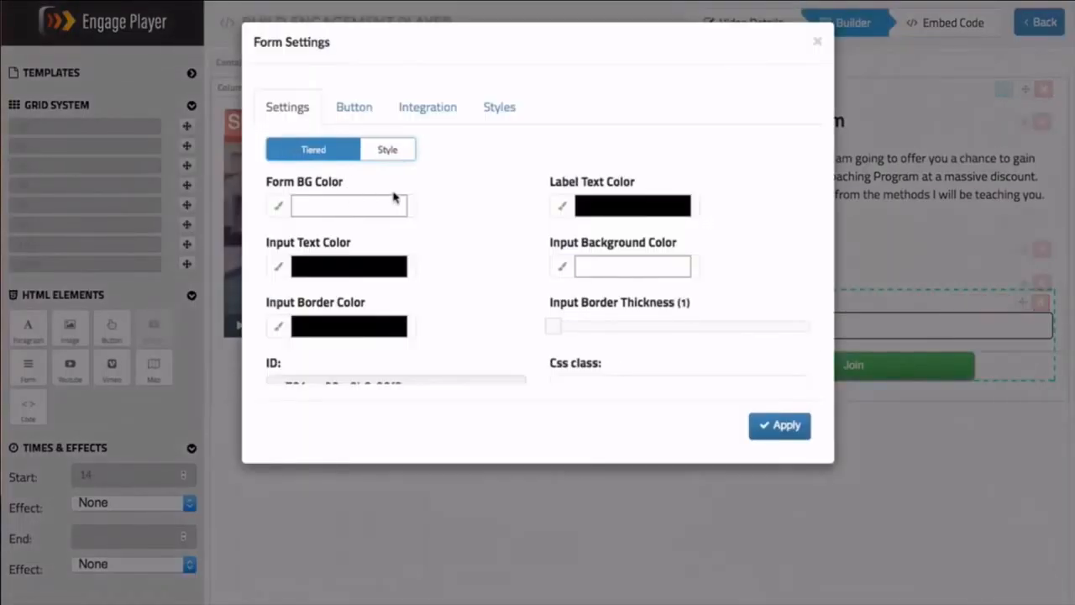
click(326, 149)
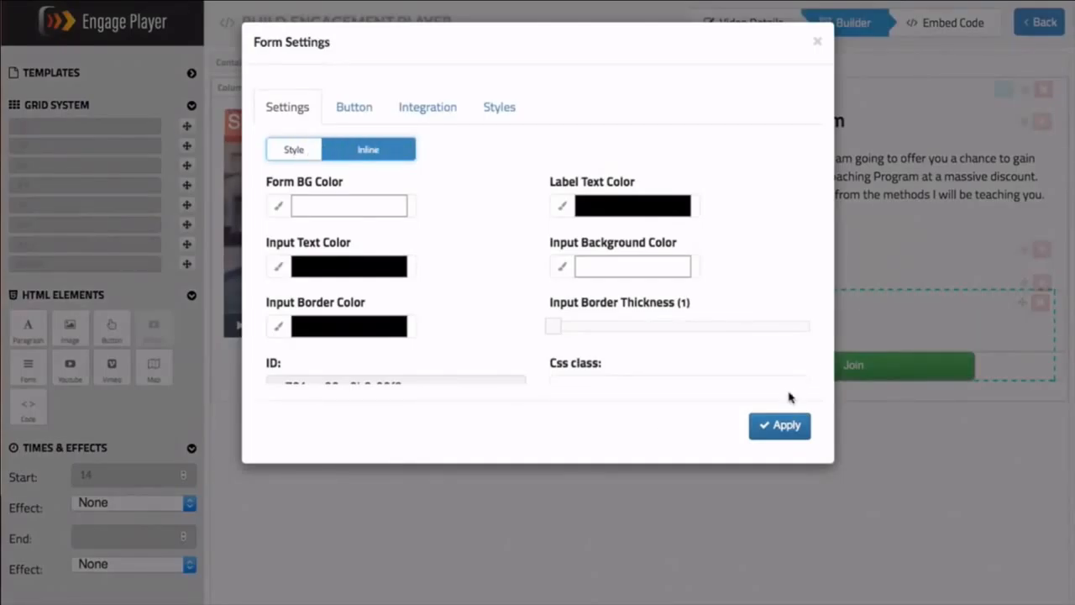
click(408, 157)
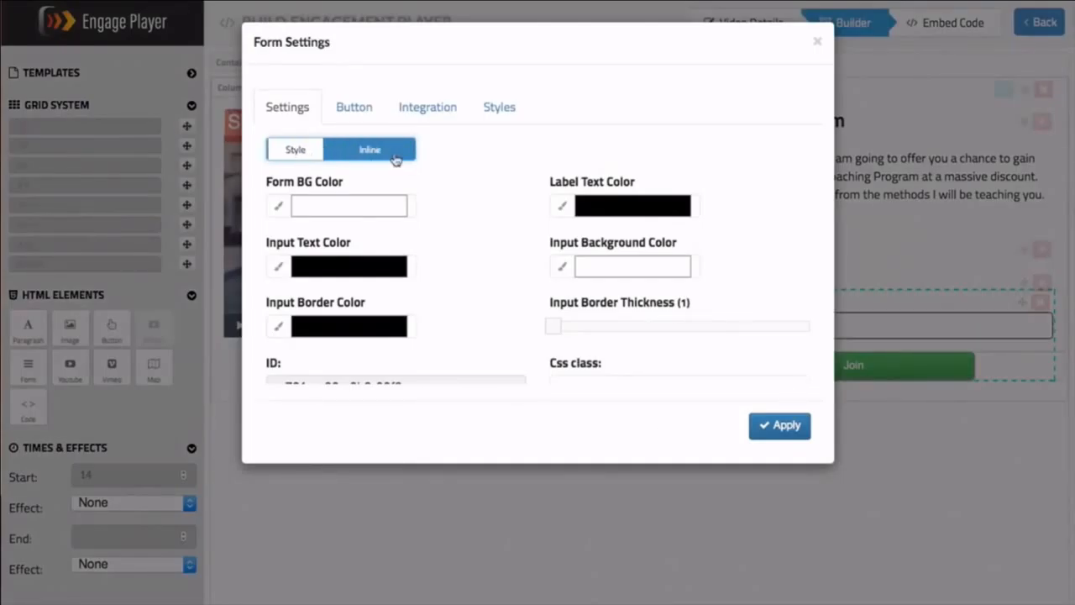
click(779, 433)
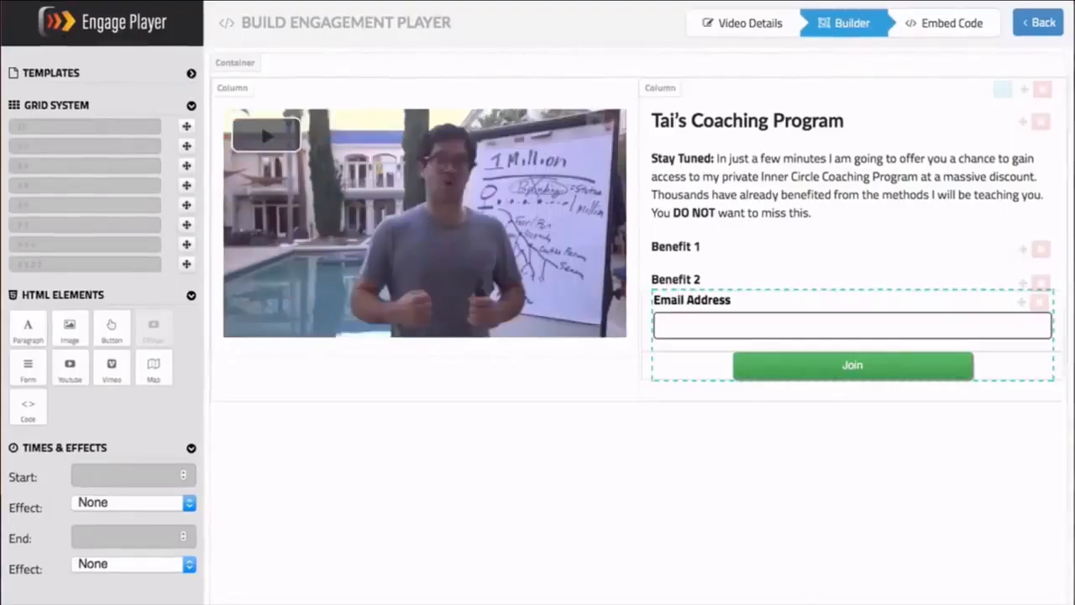
Open the engagement player's embed code and select the entire code for copying.
mouse_move(885, 160)
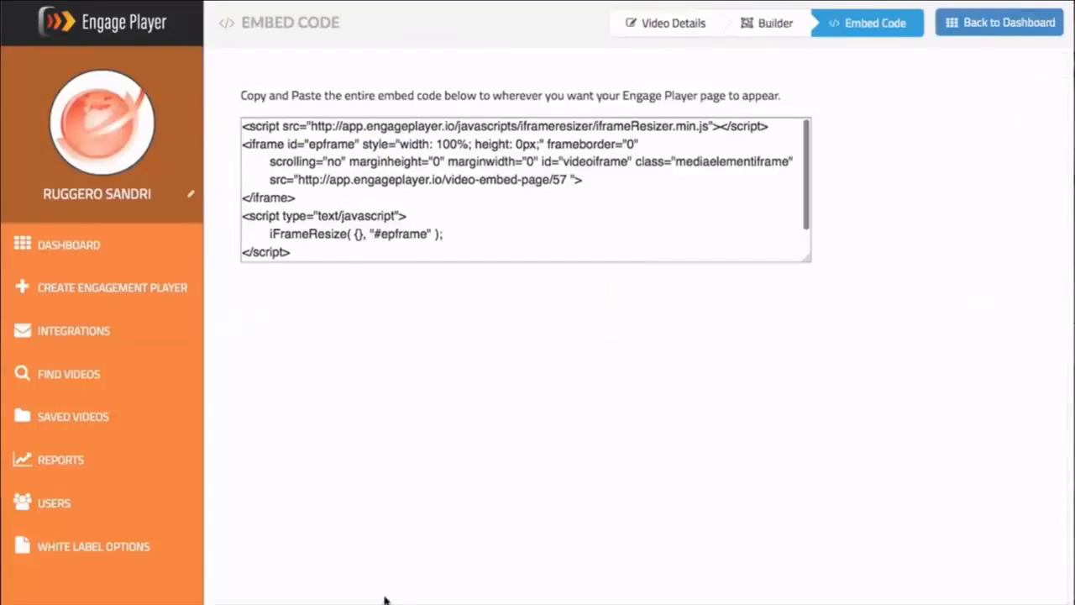
drag(330, 254, 229, 126)
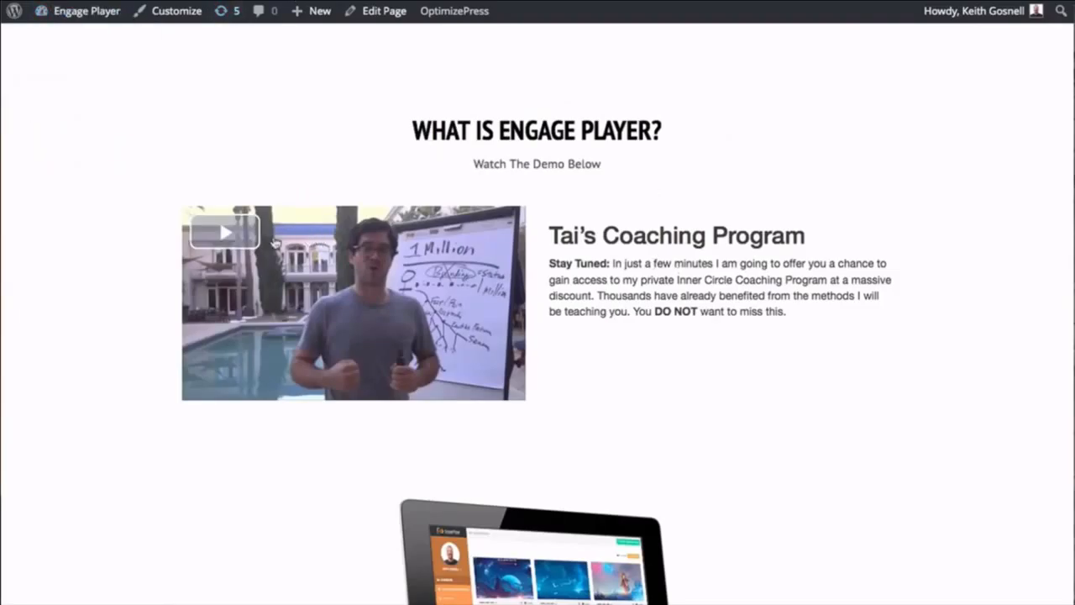
Switch to the WordPress page with the embedded engagement player and play its video.
click(220, 236)
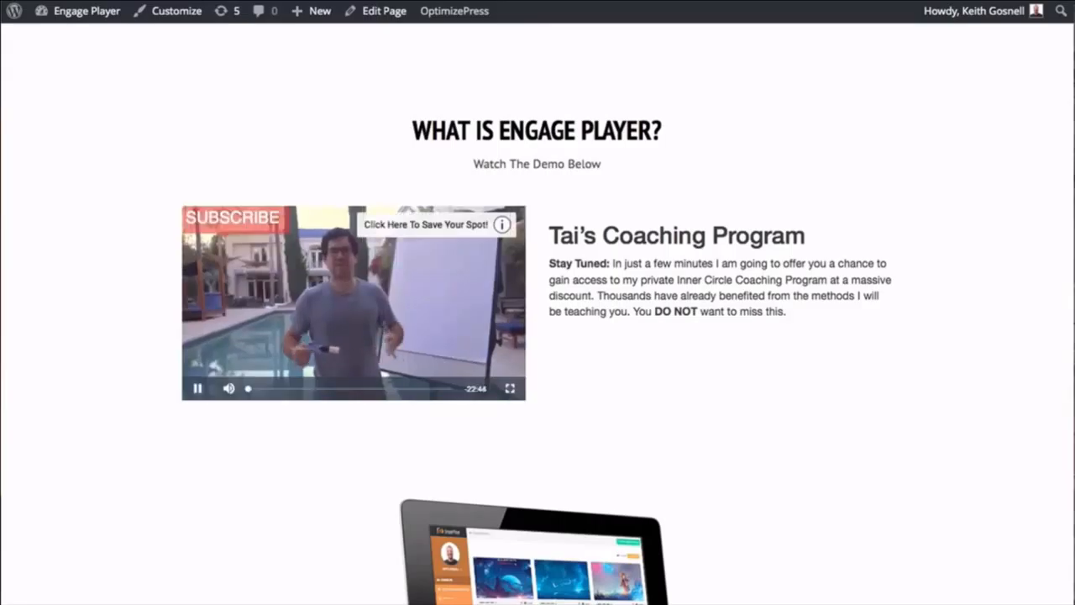